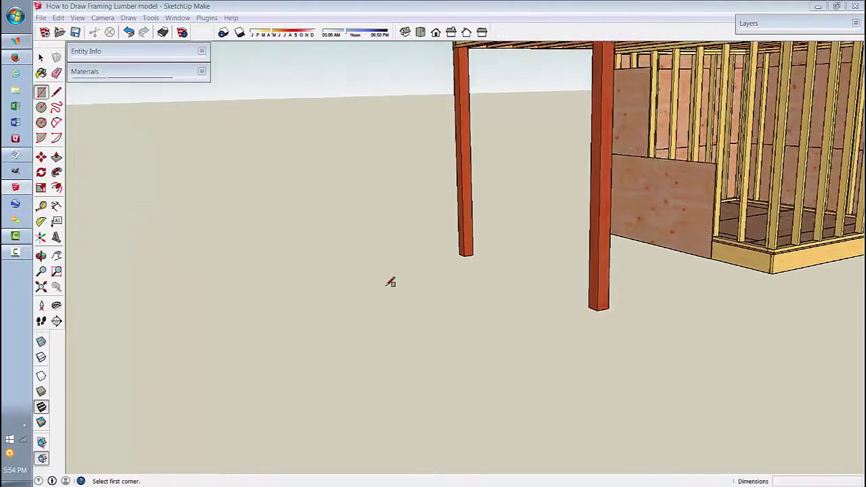
Draw a 96-inch-long rectangle on the open ground beside the red posts and reverse its face.
{"action": "left_click", "coordinate": [379, 272]}
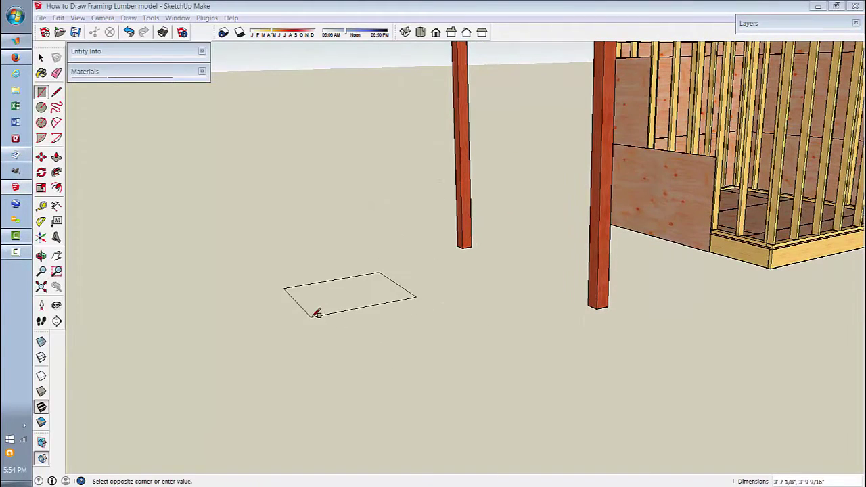
{"action": "left_click", "coordinate": [341, 359]}
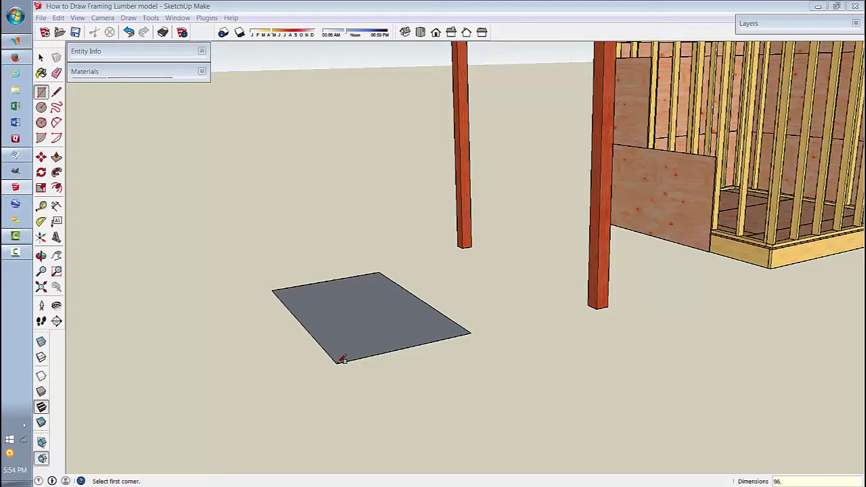
{"action": "key", "text": "space"}
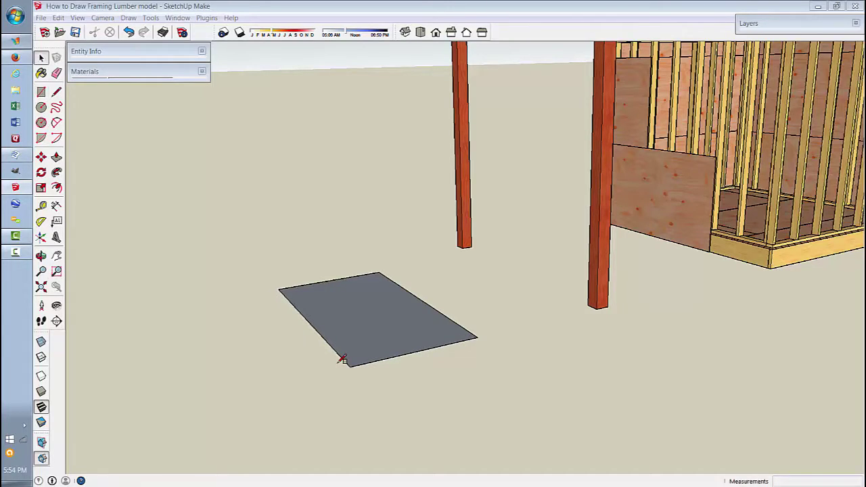
{"action": "left_click", "coordinate": [390, 340]}
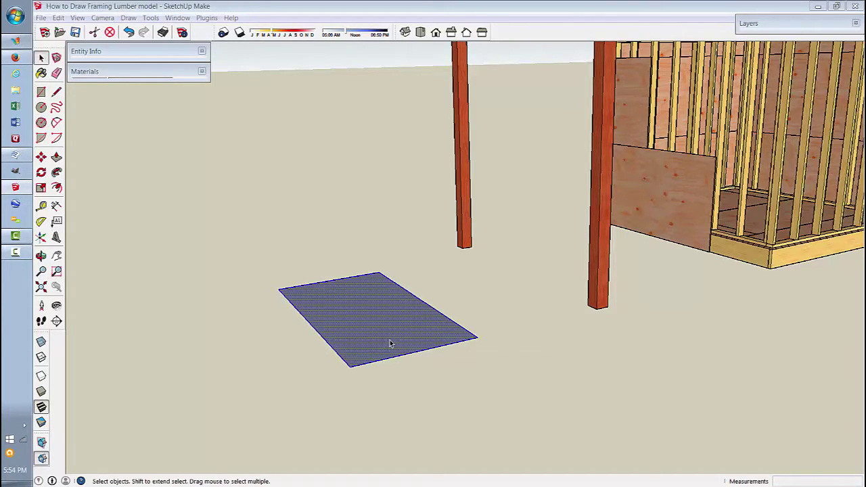
{"action": "right_click", "coordinate": [381, 333]}
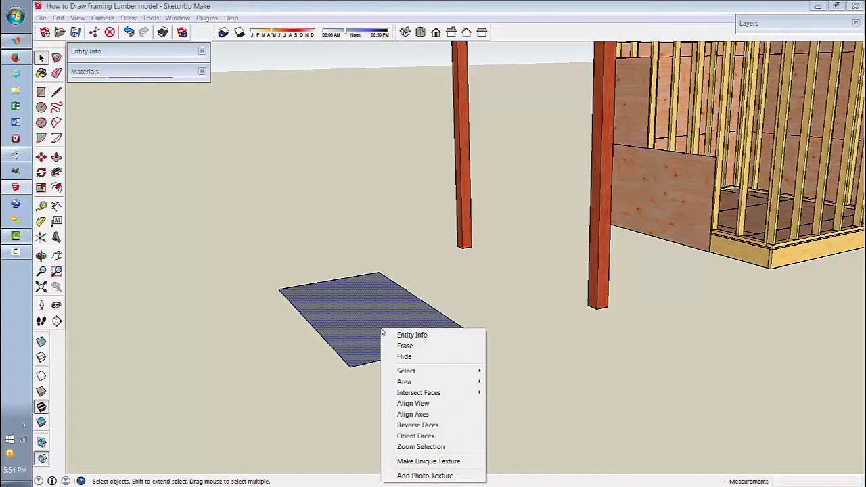
{"action": "left_click", "coordinate": [397, 423]}
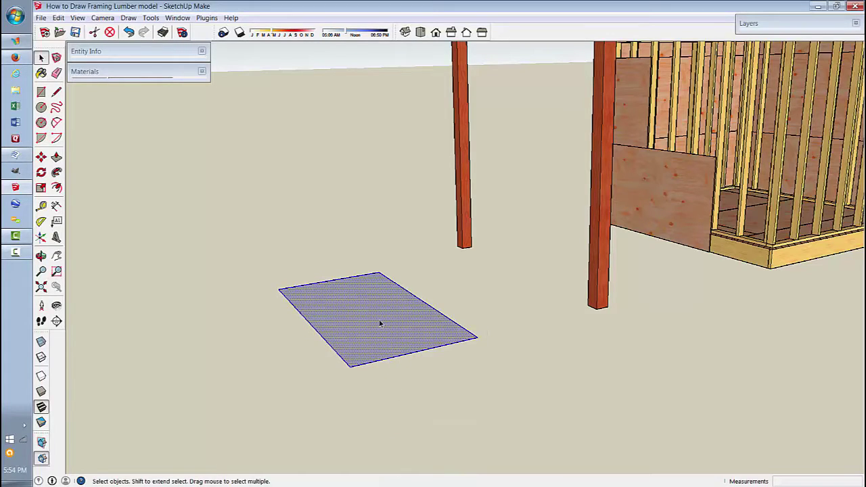
Copy the rectangle sideways with Move and multiply by 2x to make two evenly spaced copies.
{"action": "key", "text": "m"}
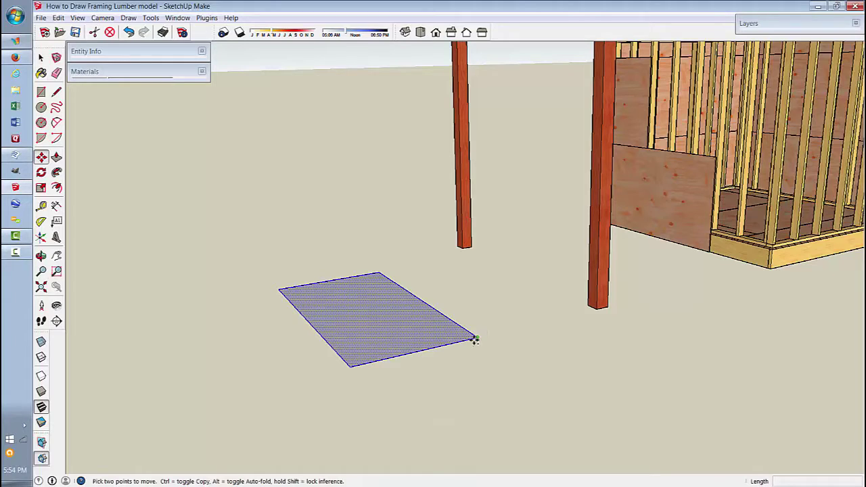
{"action": "left_click", "coordinate": [475, 340]}
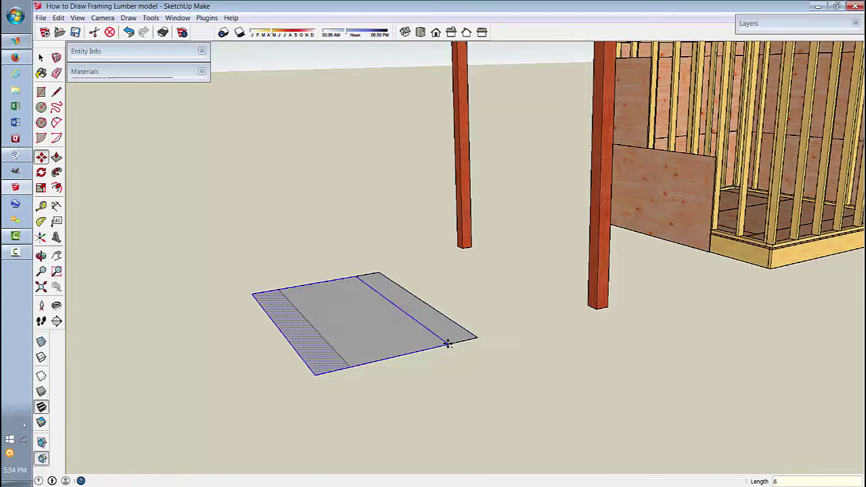
{"action": "key", "text": "Return"}
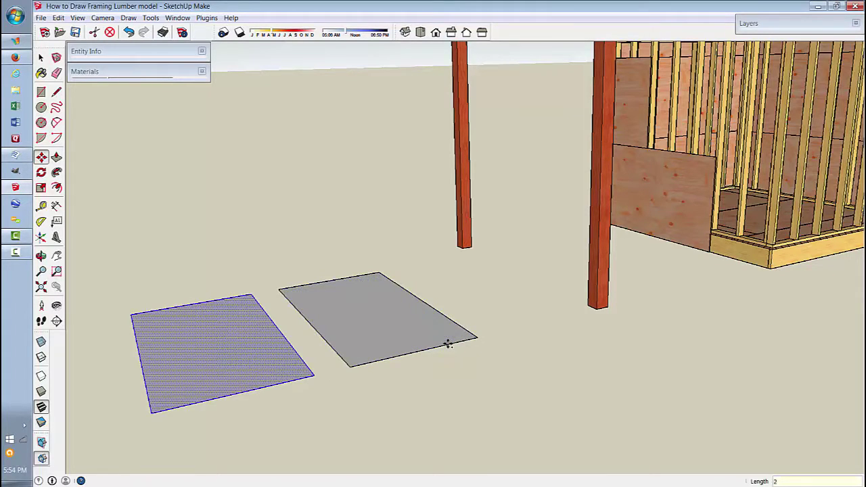
{"action": "type", "text": "2x"}
{"action": "key", "text": "Return"}
{"action": "key", "text": "space"}
Push/Pull the original rectangle nearest the posts up to a thickness of 7/16".
{"action": "middle_click_drag", "start_coordinate": [350, 325], "coordinate": [76, 168]}
{"action": "left_click", "coordinate": [56, 157]}
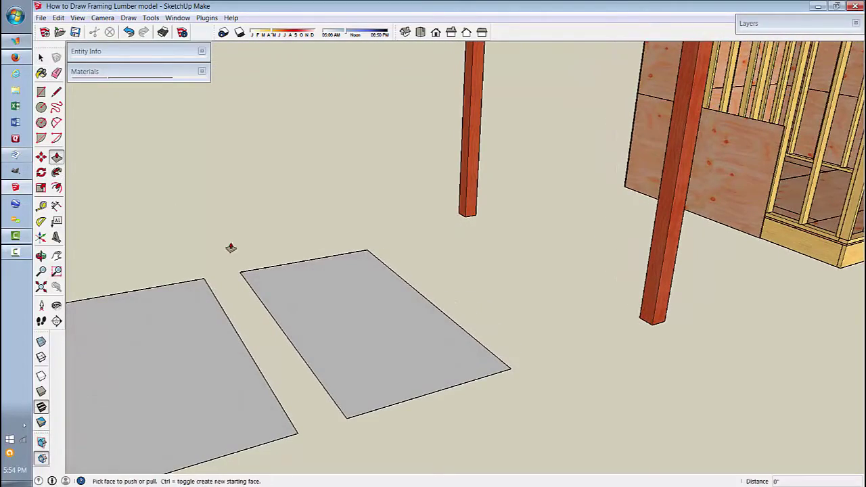
{"action": "left_click_drag", "start_coordinate": [396, 344], "coordinate": [398, 327]}
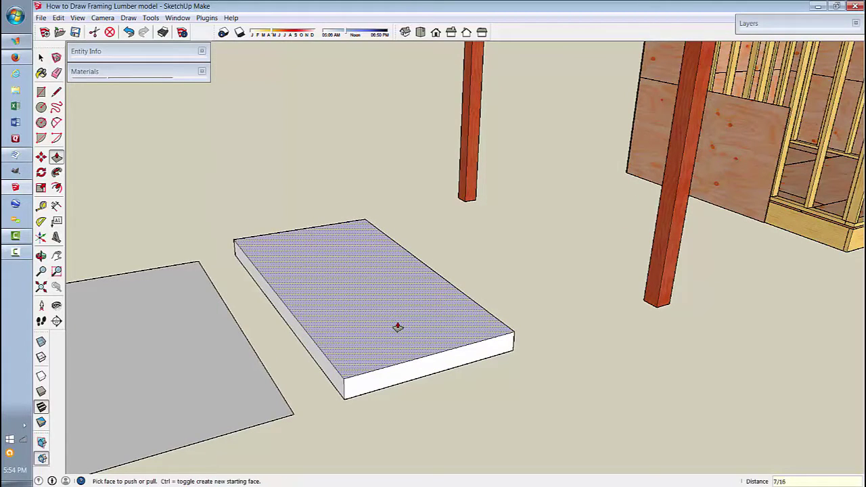
{"action": "key", "text": "Return"}
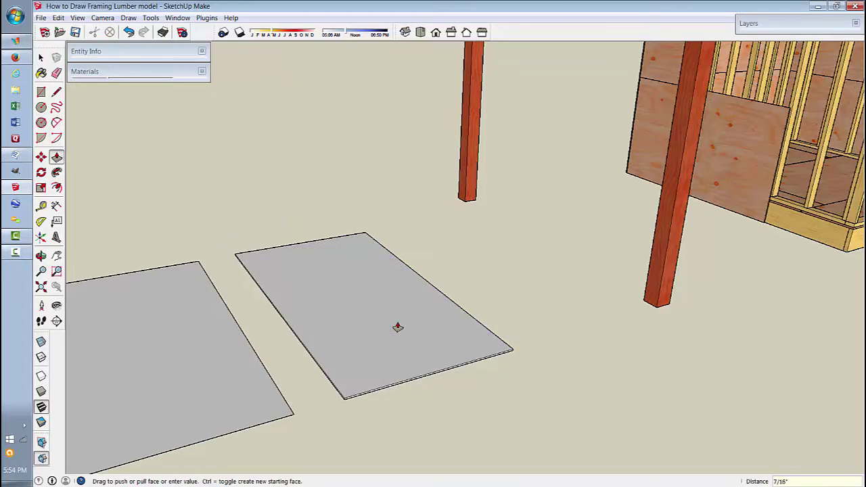
{"action": "middle_click_drag", "start_coordinate": [398, 328], "coordinate": [326, 217]}
{"action": "key", "text": "space"}
Select the whole 7/16" sheet and paint it with the Wood_OSB material from the Wood library.
{"action": "scroll", "coordinate": [364, 332], "scroll_direction": "up", "scroll_amount": 3}
{"action": "left_click", "coordinate": [358, 276]}
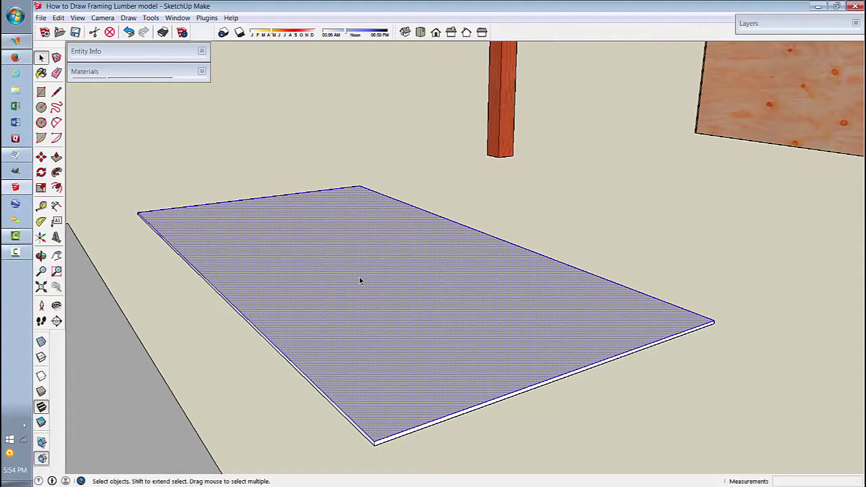
{"action": "middle_click_drag", "start_coordinate": [298, 319], "coordinate": [407, 308]}
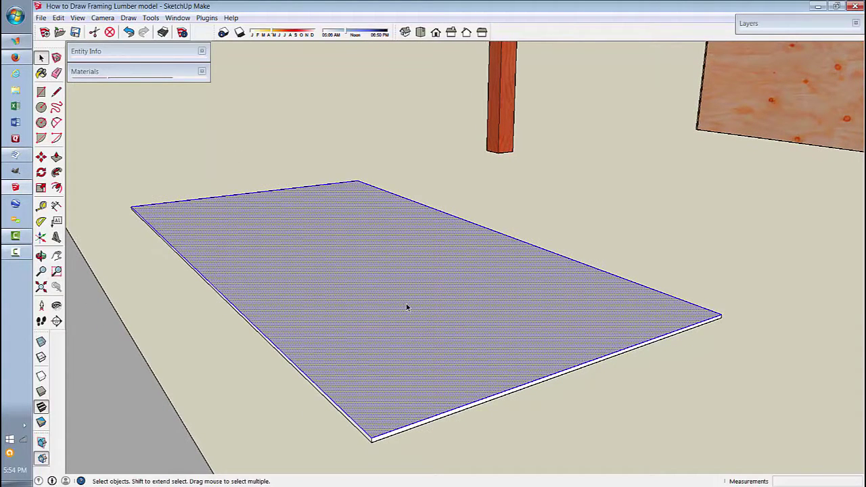
{"action": "left_click", "coordinate": [124, 71]}
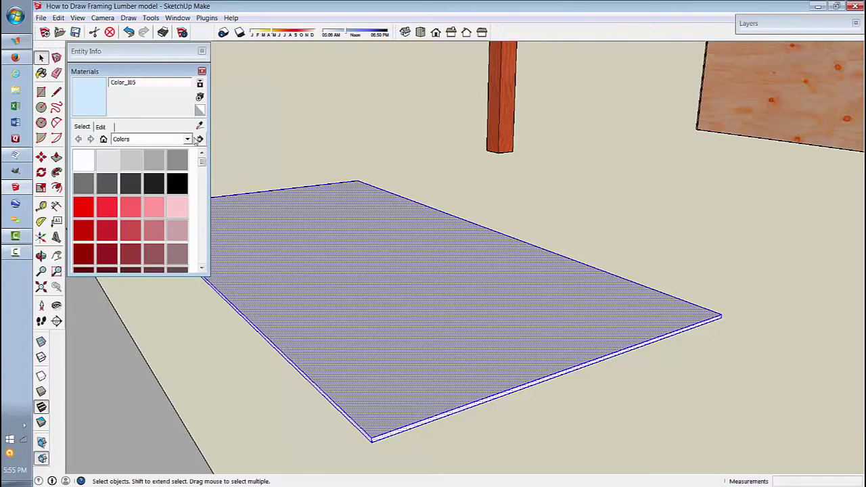
{"action": "left_click", "coordinate": [190, 139]}
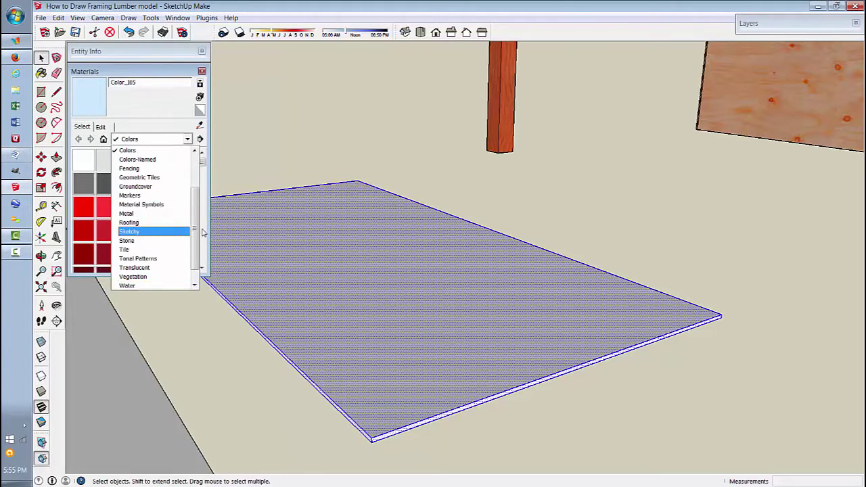
{"action": "scroll", "coordinate": [195, 257], "scroll_direction": "down", "scroll_amount": 2}
{"action": "left_click", "coordinate": [139, 283]}
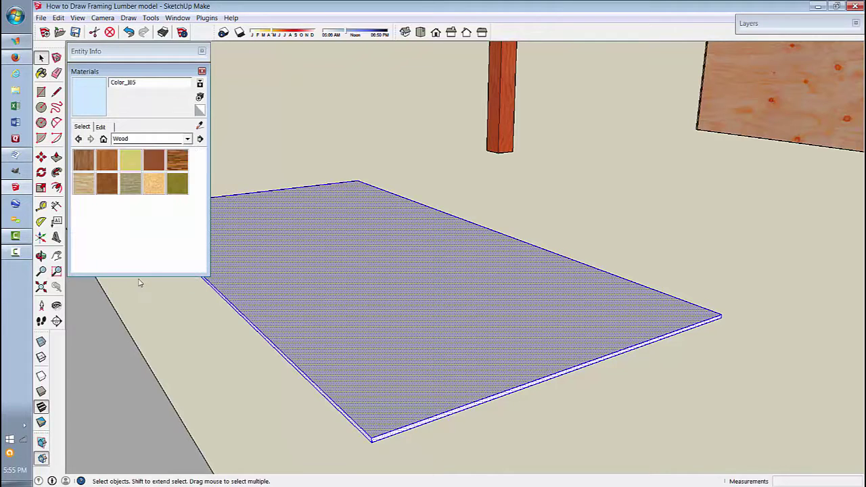
{"action": "left_click", "coordinate": [152, 184]}
{"action": "left_click", "coordinate": [414, 294]}
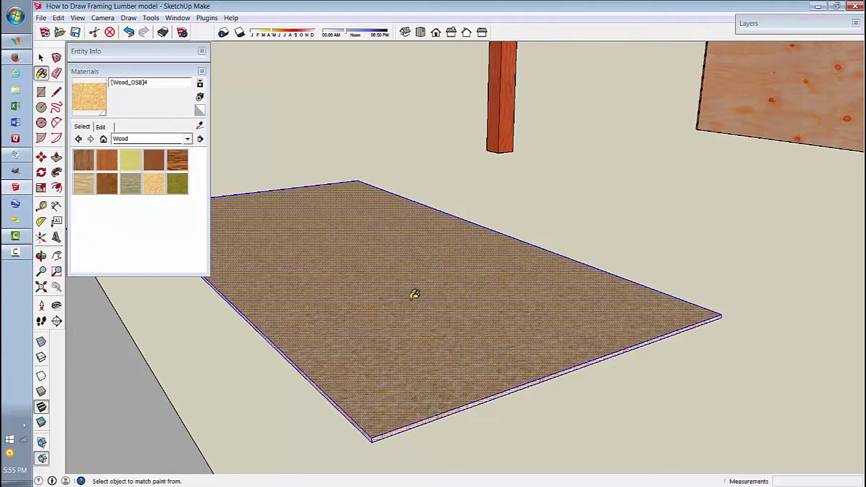
Make the OSB-painted sheet a group and clear the selection.
{"action": "middle_click_drag", "start_coordinate": [413, 294], "coordinate": [506, 386]}
{"action": "middle_click_drag", "start_coordinate": [497, 433], "coordinate": [483, 299]}
{"action": "right_click", "coordinate": [485, 303]}
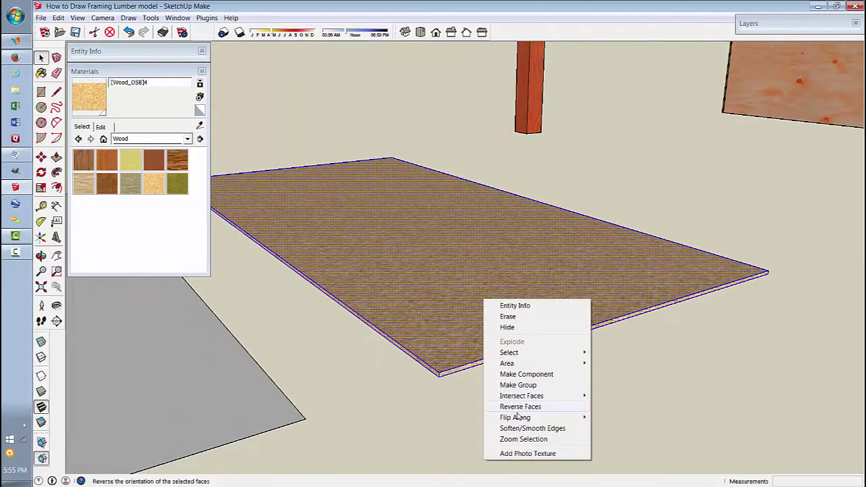
{"action": "left_click", "coordinate": [516, 386]}
{"action": "left_click", "coordinate": [647, 402]}
Push/Pull the middle rectangle beside the OSB sheet up to a thickness of 1".
{"action": "middle_click_drag", "start_coordinate": [648, 402], "coordinate": [494, 308]}
{"action": "mouse_move", "coordinate": [498, 403]}
{"action": "middle_mouse_down"}
{"action": "mouse_move", "coordinate": [526, 255]}
{"action": "mouse_move", "coordinate": [486, 302]}
{"action": "mouse_move", "coordinate": [513, 305]}
{"action": "mouse_move", "coordinate": [377, 251]}
{"action": "mouse_move", "coordinate": [381, 321]}
{"action": "mouse_move", "coordinate": [399, 321]}
{"action": "middle_mouse_up"}
{"action": "left_click", "coordinate": [526, 256]}
{"action": "left_click", "coordinate": [381, 321]}
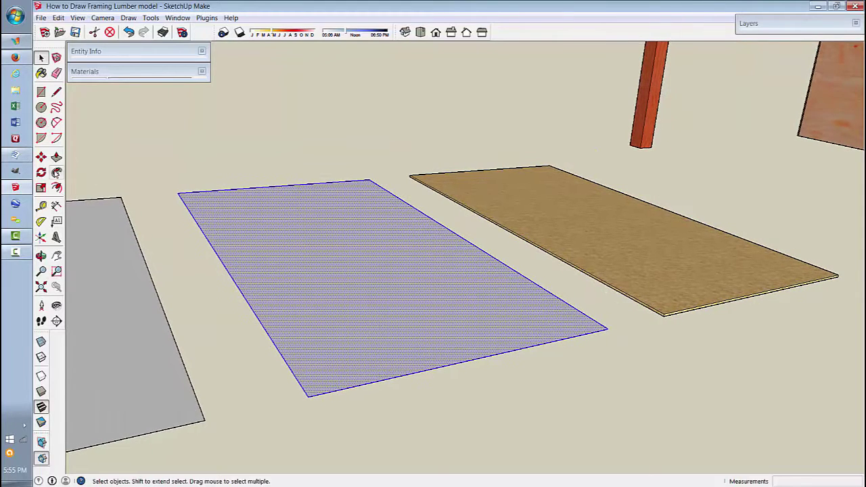
{"action": "scroll", "coordinate": [58, 167], "scroll_direction": "up", "scroll_amount": 1}
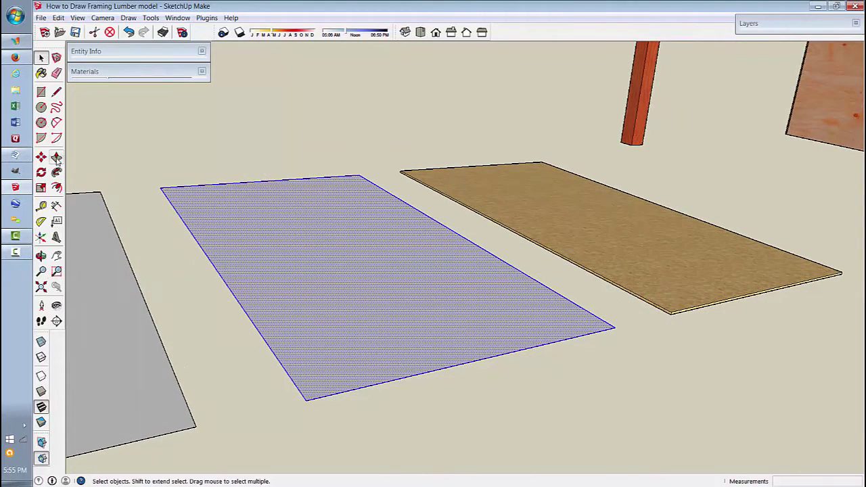
{"action": "left_click", "coordinate": [58, 159]}
{"action": "scroll", "coordinate": [363, 357], "scroll_direction": "up", "scroll_amount": 1}
{"action": "left_click_drag", "start_coordinate": [363, 358], "coordinate": [374, 331]}
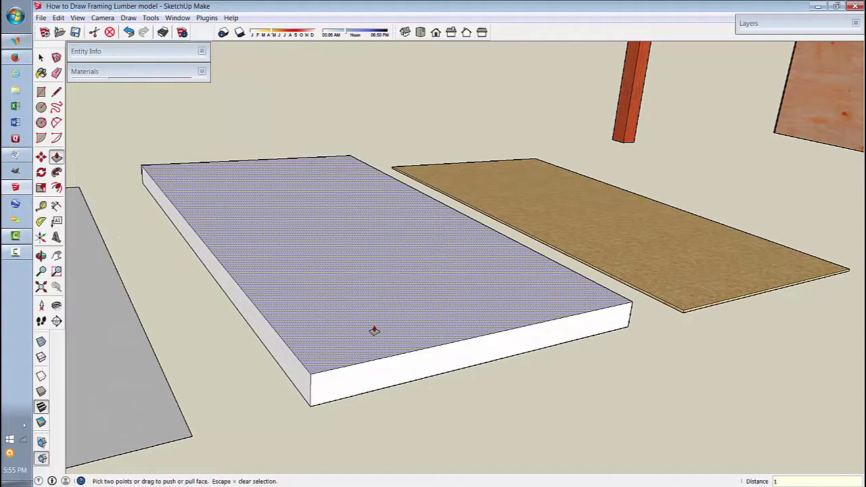
{"action": "type", "text": "1"}
{"action": "key", "text": "Return"}
{"action": "scroll", "coordinate": [374, 330], "scroll_direction": "up", "scroll_amount": 3}
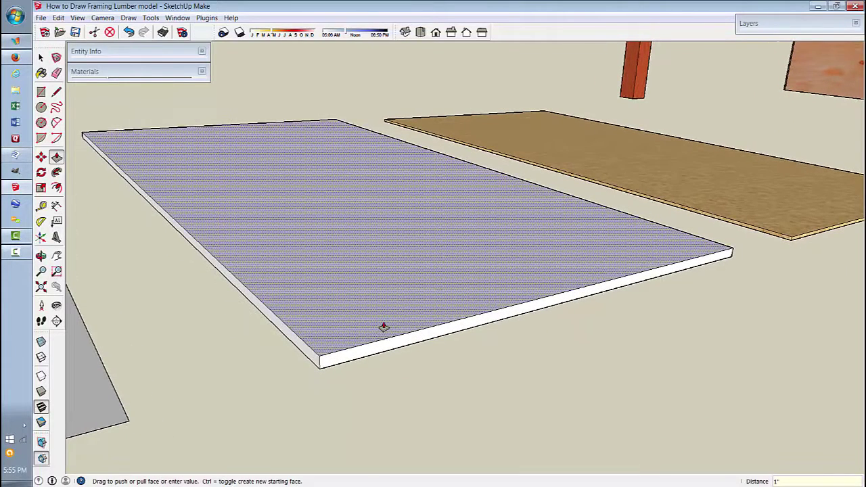
{"action": "left_click", "coordinate": [42, 58]}
Select the entire 1" thick middle sheet and paint it with the pale cream Color_D05 from the Colors library.
{"action": "scroll", "coordinate": [189, 137], "scroll_direction": "down", "scroll_amount": 2}
{"action": "middle_click_drag", "start_coordinate": [369, 245], "coordinate": [388, 244]}
{"action": "scroll", "coordinate": [388, 243], "scroll_direction": "up", "scroll_amount": 2}
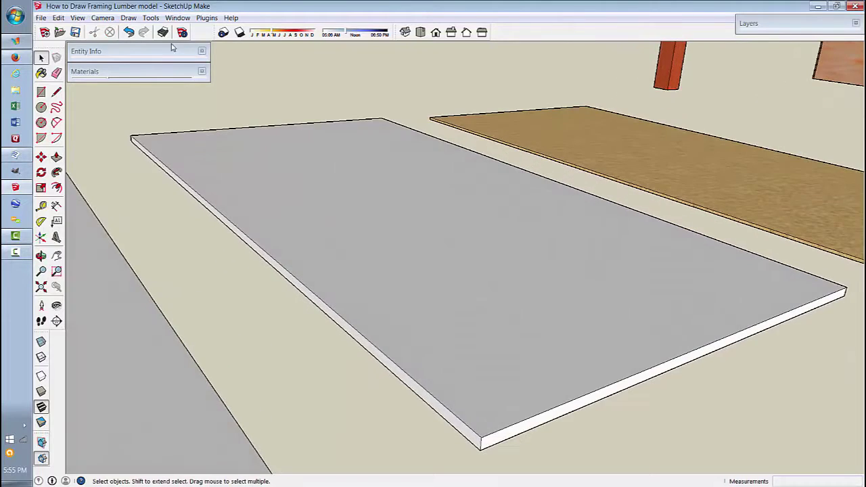
{"action": "scroll", "coordinate": [128, 76], "scroll_direction": "down", "scroll_amount": 2}
{"action": "left_click", "coordinate": [126, 72]}
{"action": "scroll", "coordinate": [191, 169], "scroll_direction": "up", "scroll_amount": 2}
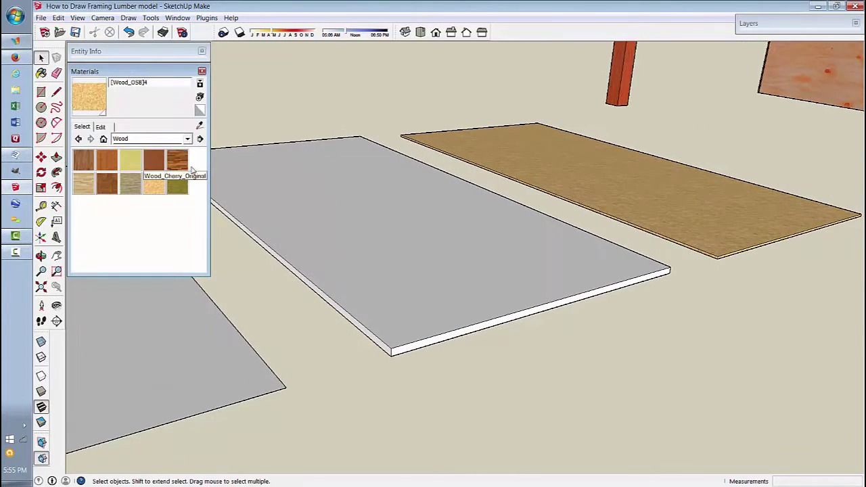
{"action": "left_click", "coordinate": [188, 139]}
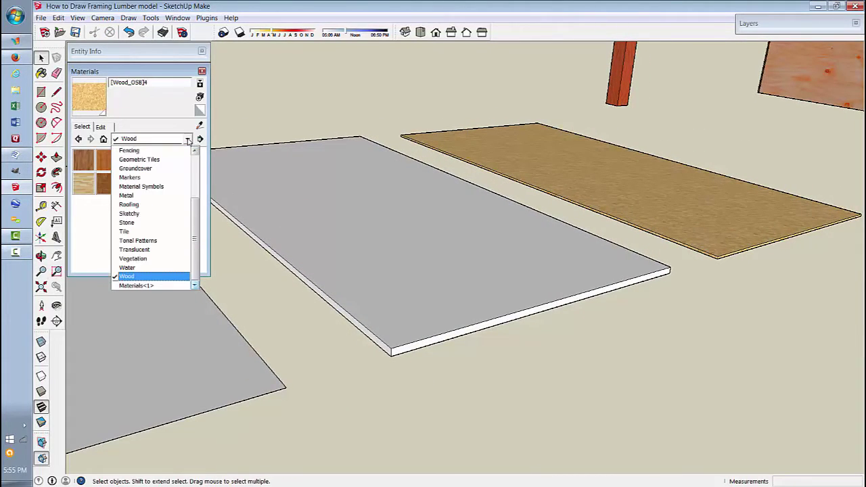
{"action": "scroll", "coordinate": [195, 227], "scroll_direction": "up", "scroll_amount": 3}
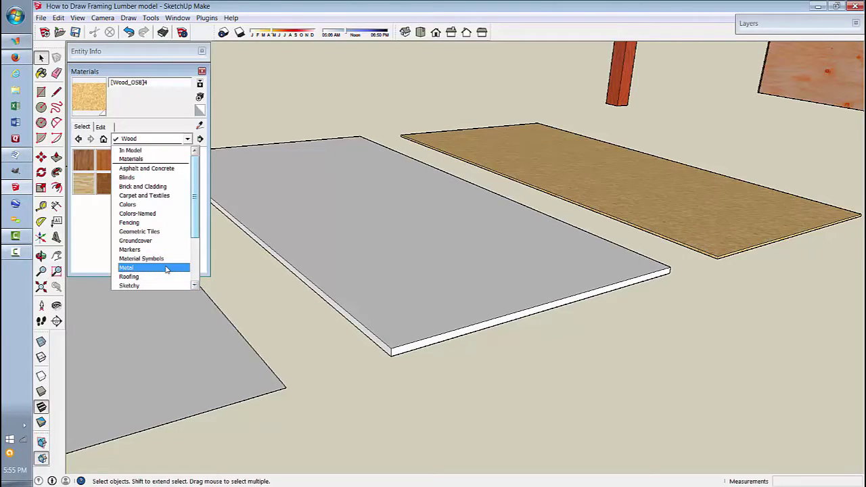
{"action": "left_click", "coordinate": [127, 205]}
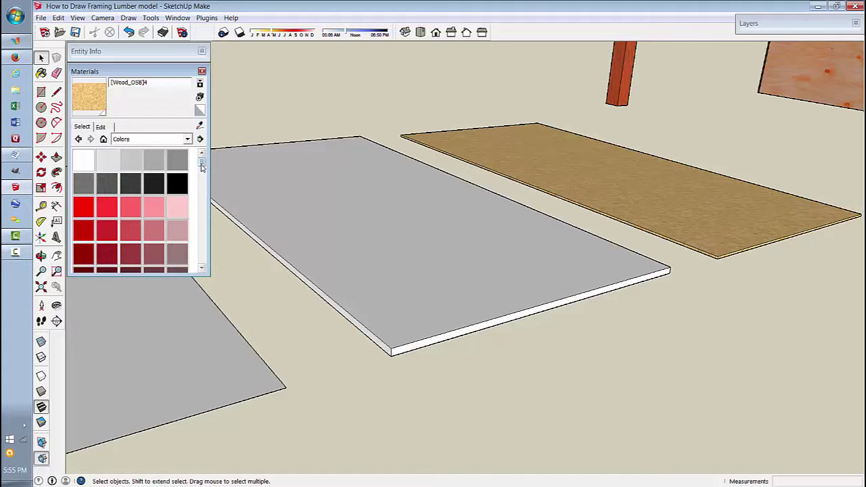
{"action": "left_click_drag", "start_coordinate": [201, 165], "coordinate": [206, 191]}
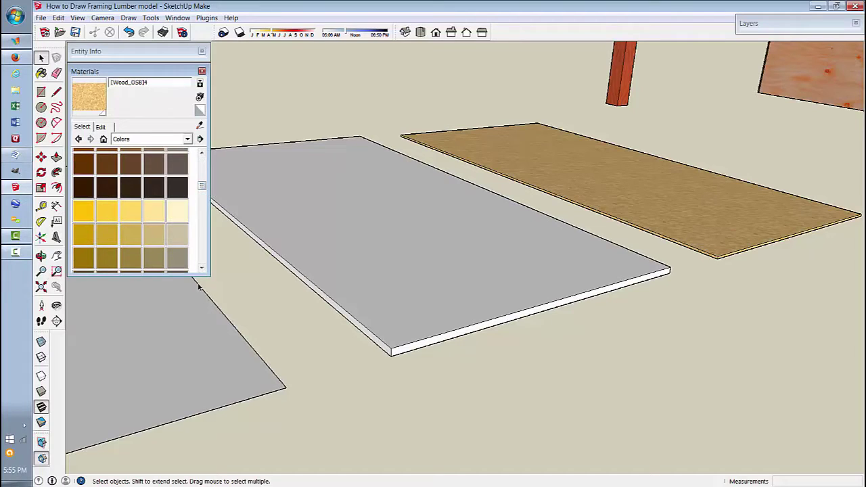
{"action": "triple_click", "coordinate": [377, 263]}
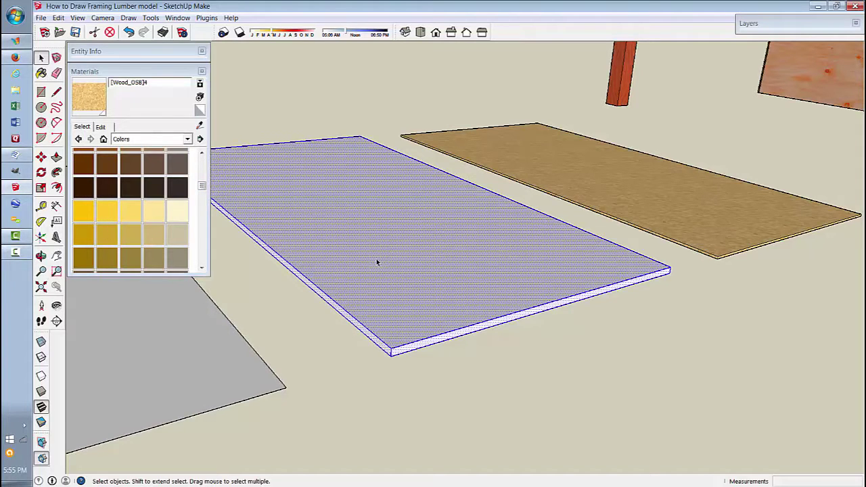
{"action": "left_click", "coordinate": [182, 219]}
{"action": "left_click", "coordinate": [376, 234]}
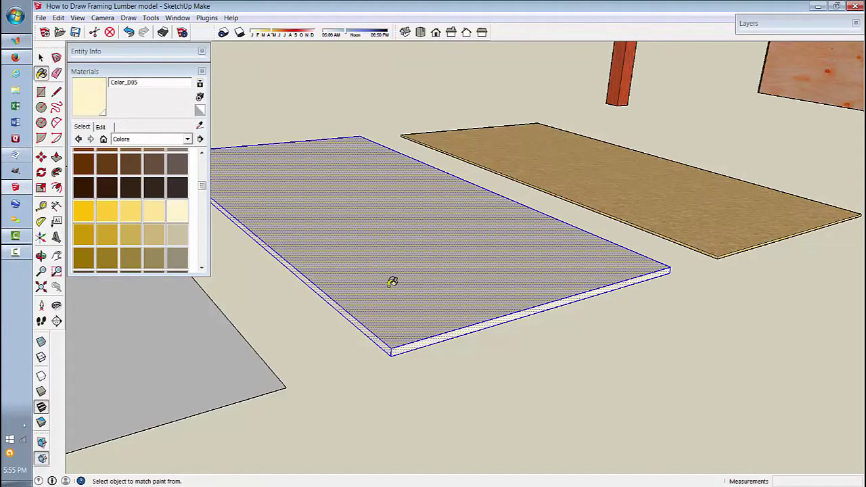
Try the Metal_Aluminum_Anodized material on the middle sheet, undo it, and clear the selection.
{"action": "middle_click_drag", "start_coordinate": [393, 282], "coordinate": [406, 277]}
{"action": "left_click", "coordinate": [188, 140]}
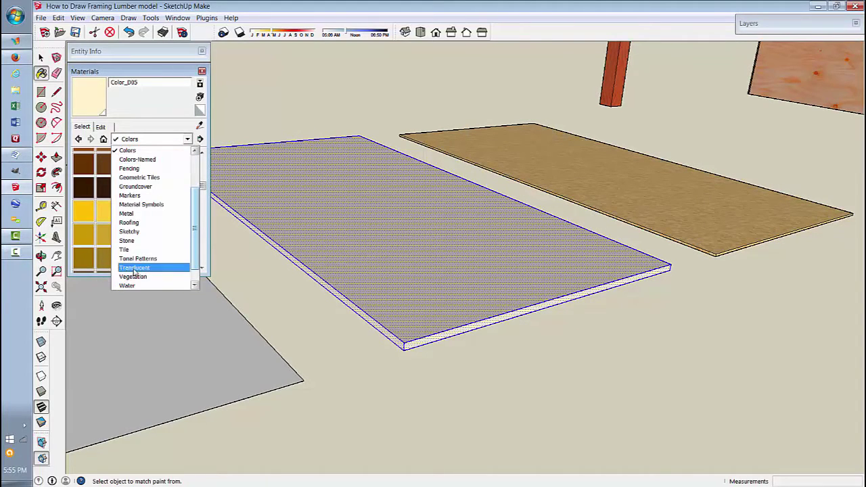
{"action": "left_click", "coordinate": [125, 214]}
{"action": "left_click", "coordinate": [81, 161]}
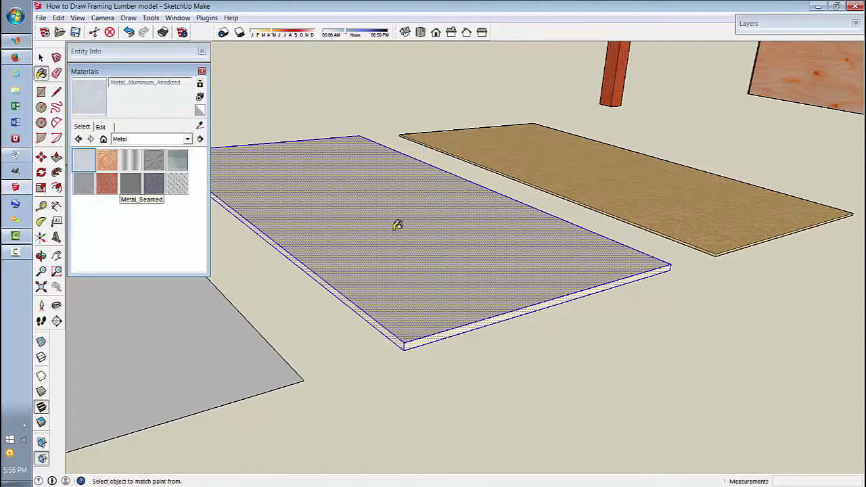
{"action": "left_click", "coordinate": [424, 233]}
{"action": "middle_click_drag", "start_coordinate": [449, 360], "coordinate": [337, 318]}
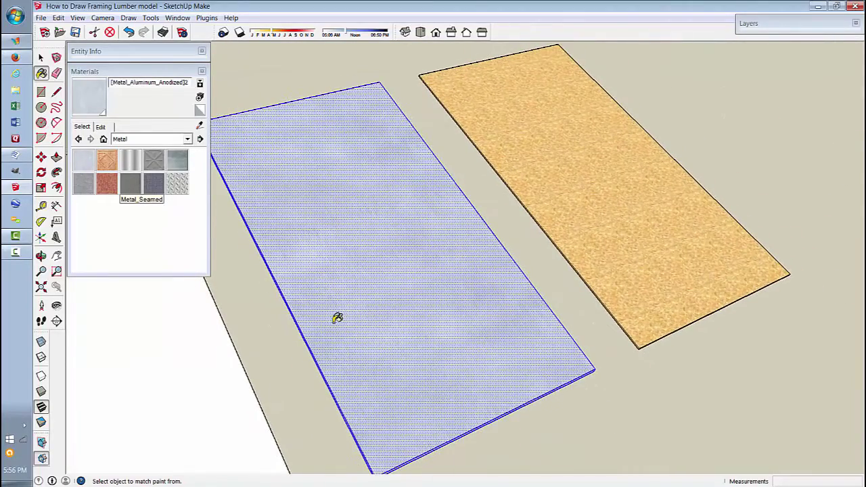
{"action": "left_click", "coordinate": [338, 318], "text": "alt"}
{"action": "left_click", "coordinate": [338, 318]}
{"action": "key", "text": "space"}
{"action": "mouse_move", "coordinate": [287, 373]}
{"action": "middle_mouse_down"}
{"action": "mouse_move", "coordinate": [370, 257]}
{"action": "mouse_move", "coordinate": [429, 315]}
{"action": "mouse_move", "coordinate": [419, 335]}
{"action": "middle_mouse_up"}
{"action": "left_click", "coordinate": [398, 371]}
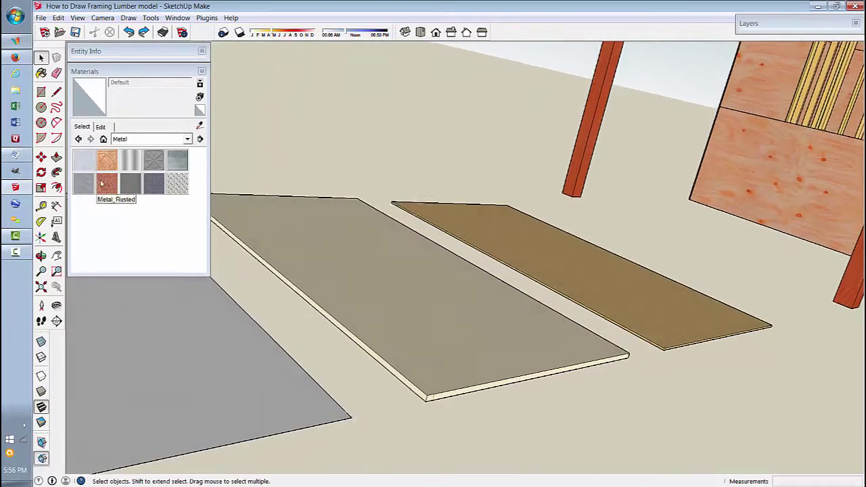
Paint the top face of the 1" thick middle sheet with Metal_Aluminum_Anodized from the Metal library.
{"action": "left_click", "coordinate": [84, 159]}
{"action": "middle_click_drag", "start_coordinate": [367, 240], "coordinate": [377, 268]}
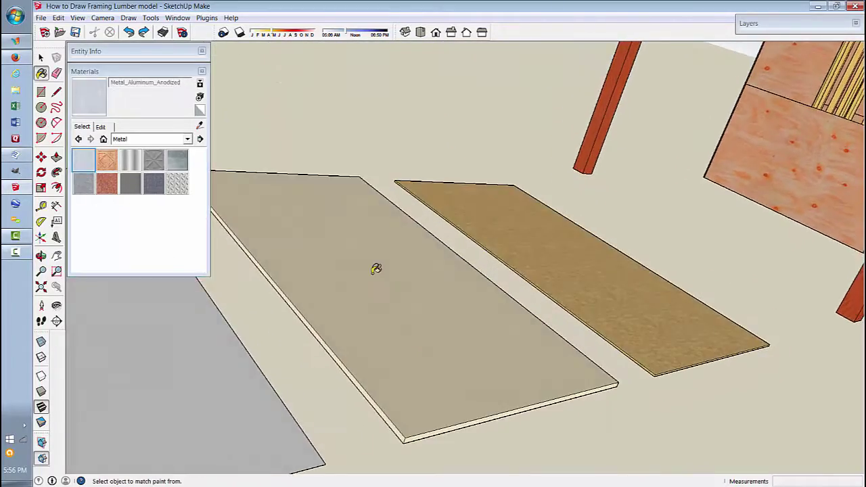
{"action": "left_click", "coordinate": [377, 269]}
{"action": "mouse_move", "coordinate": [379, 412]}
{"action": "middle_mouse_down"}
{"action": "mouse_move", "coordinate": [387, 329]}
{"action": "mouse_move", "coordinate": [418, 221]}
{"action": "mouse_move", "coordinate": [371, 325]}
{"action": "mouse_move", "coordinate": [424, 330]}
{"action": "middle_mouse_up"}
{"action": "left_click", "coordinate": [417, 222]}
{"action": "mouse_move", "coordinate": [456, 253]}
{"action": "middle_mouse_down"}
{"action": "mouse_move", "coordinate": [392, 356]}
{"action": "mouse_move", "coordinate": [417, 326]}
{"action": "mouse_move", "coordinate": [414, 305]}
{"action": "mouse_move", "coordinate": [448, 332]}
{"action": "mouse_move", "coordinate": [440, 345]}
{"action": "mouse_move", "coordinate": [449, 317]}
{"action": "middle_mouse_up"}
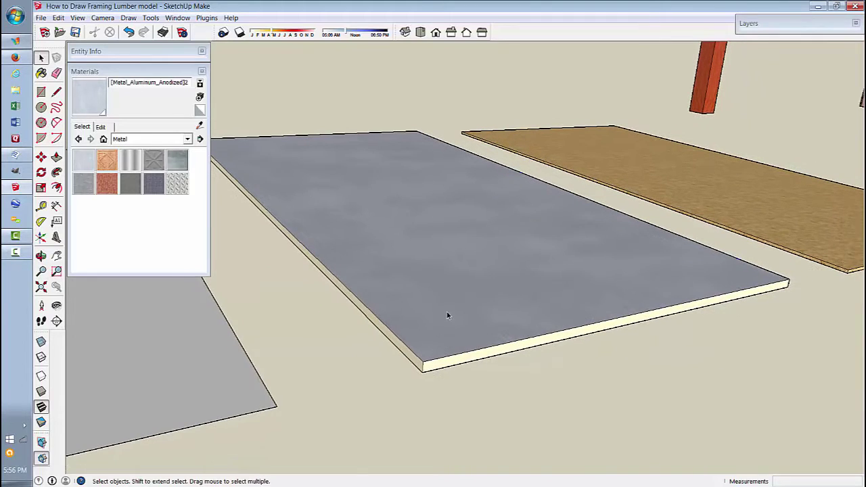
Select the entire aluminum-faced middle sheet, make it a group, and clear the selection.
{"action": "left_click", "coordinate": [447, 315]}
{"action": "right_click", "coordinate": [447, 316]}
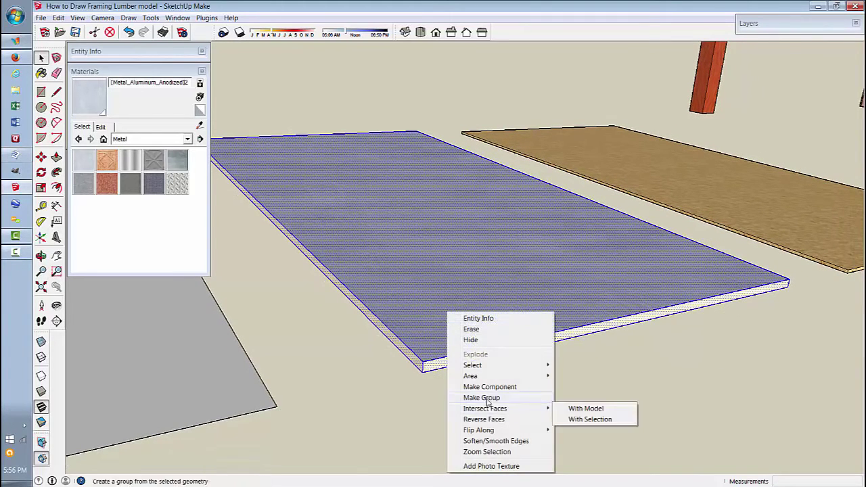
{"action": "left_click", "coordinate": [488, 399]}
{"action": "scroll", "coordinate": [488, 398], "scroll_direction": "down", "scroll_amount": 5}
{"action": "left_click", "coordinate": [487, 394]}
{"action": "middle_click_drag", "start_coordinate": [477, 359], "coordinate": [521, 403]}
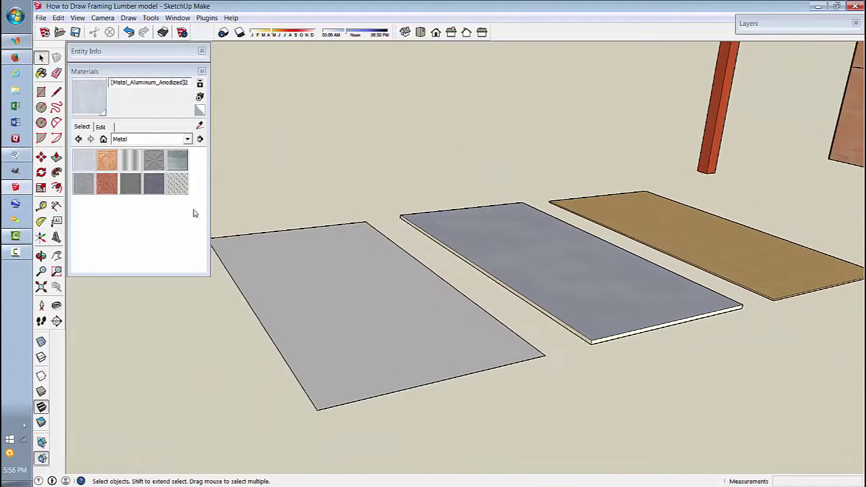
Push/Pull the remaining flat rectangle beside the aluminum-faced sheet up to a thickness of 2".
{"action": "left_click", "coordinate": [135, 72]}
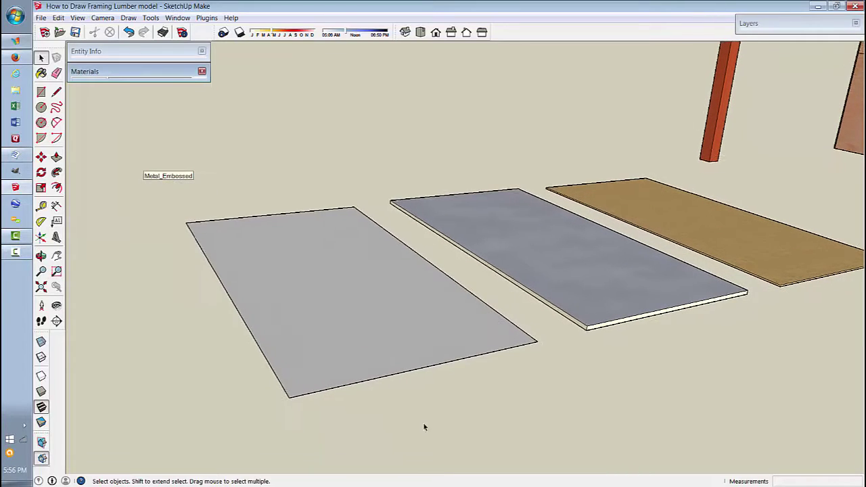
{"action": "left_click", "coordinate": [268, 268]}
{"action": "left_click", "coordinate": [57, 157]}
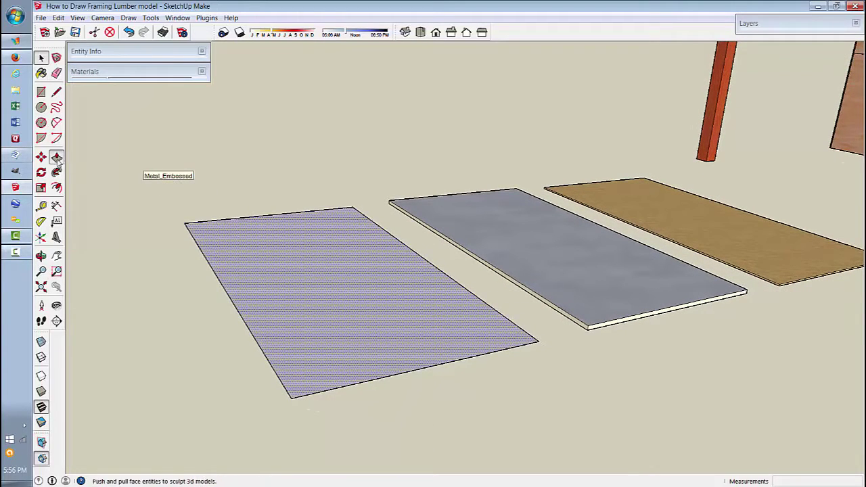
{"action": "scroll", "coordinate": [344, 354], "scroll_direction": "up", "scroll_amount": 2}
{"action": "left_click_drag", "start_coordinate": [345, 354], "coordinate": [374, 338]}
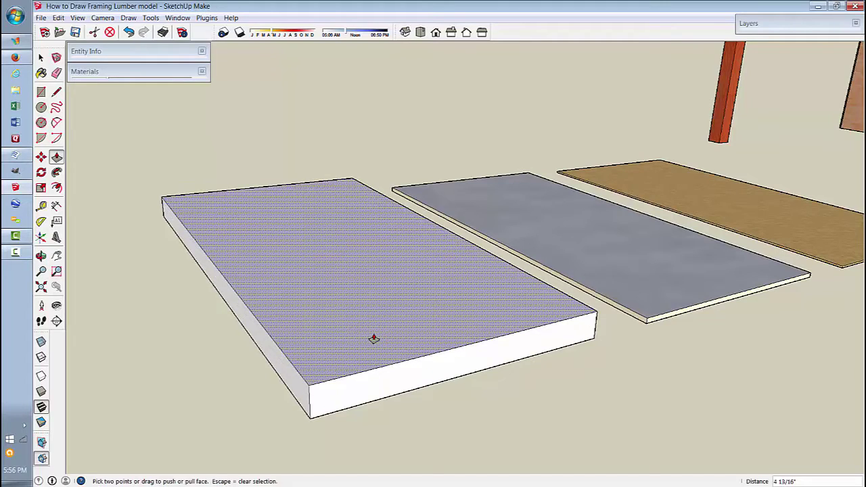
{"action": "type", "text": "2"}
{"action": "key", "text": "Return"}
{"action": "key", "text": "space"}
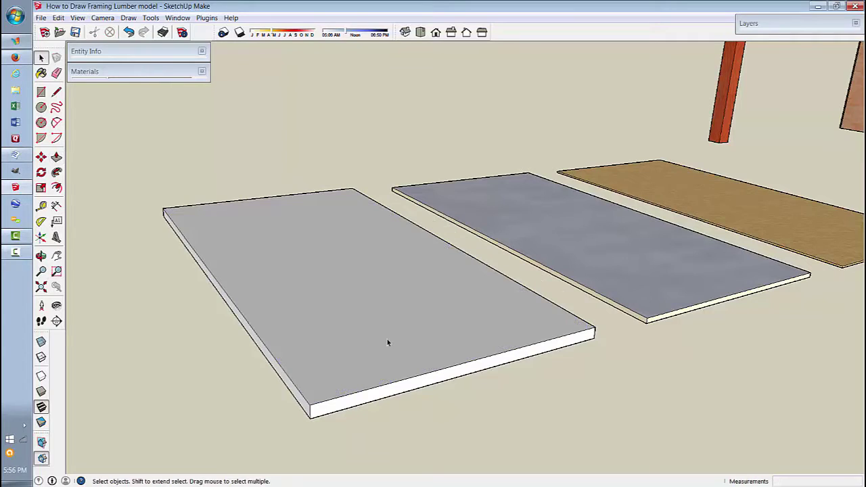
Select the entire 2" thick sheet and paint it with the light cyan Color_H04 from the Colors library.
{"action": "scroll", "coordinate": [301, 332], "scroll_direction": "up", "scroll_amount": 3}
{"action": "middle_click_drag", "start_coordinate": [377, 309], "coordinate": [334, 285], "text": "shift"}
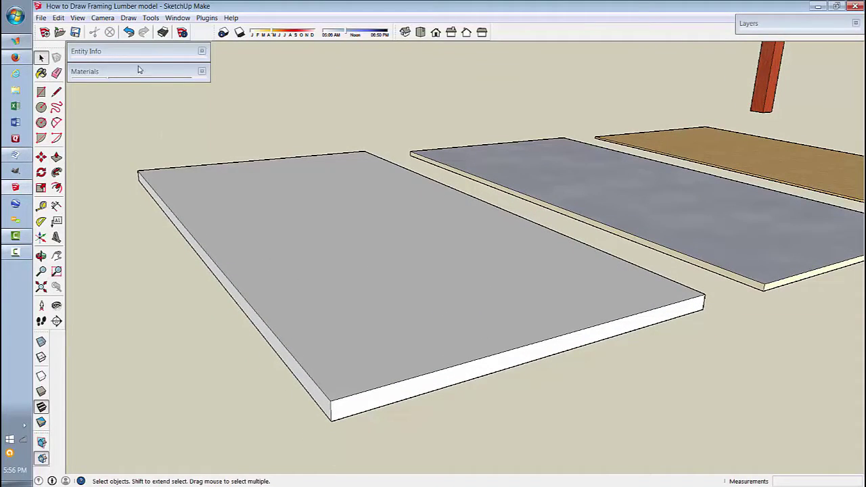
{"action": "triple_click", "coordinate": [350, 317]}
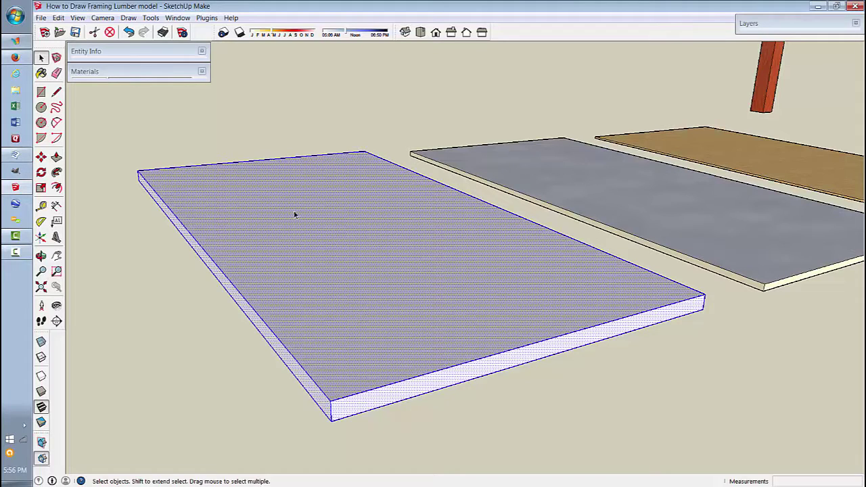
{"action": "left_click", "coordinate": [147, 75]}
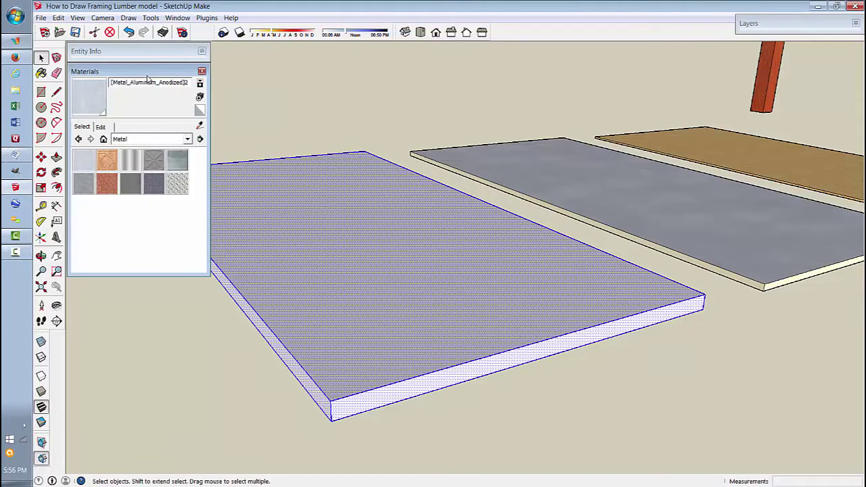
{"action": "left_click", "coordinate": [189, 139]}
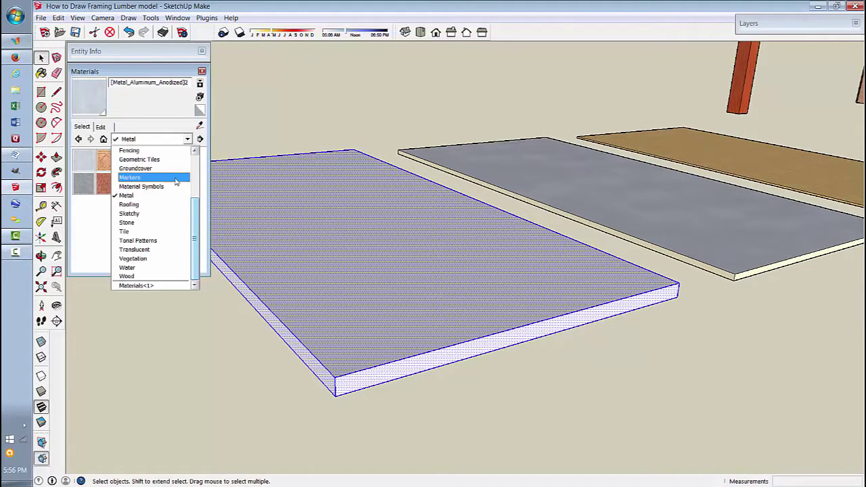
{"action": "left_click_drag", "start_coordinate": [196, 204], "coordinate": [196, 153]}
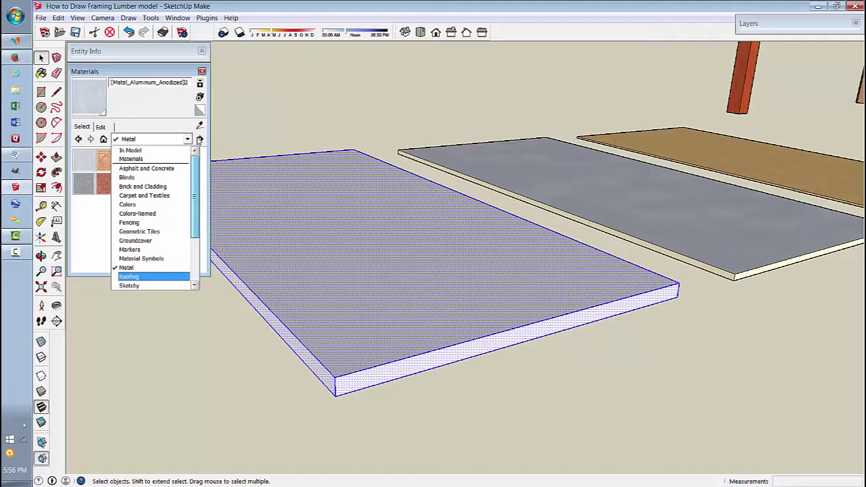
{"action": "left_click", "coordinate": [158, 200]}
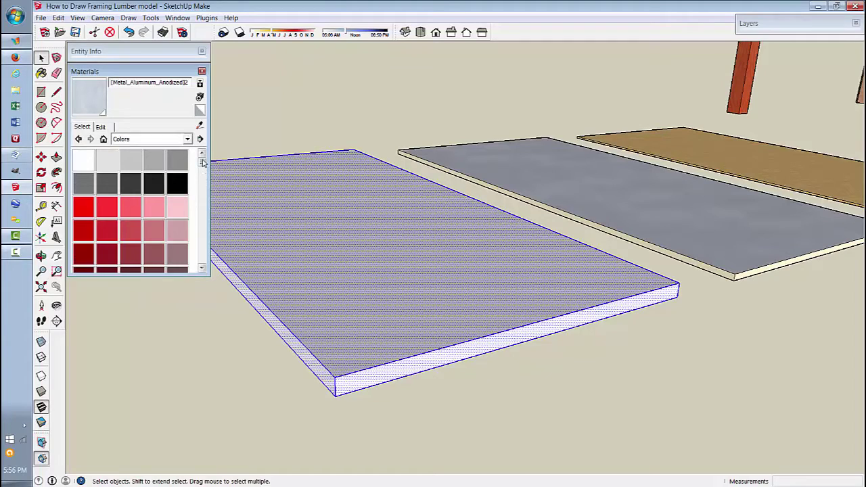
{"action": "left_click_drag", "start_coordinate": [203, 162], "coordinate": [203, 217]}
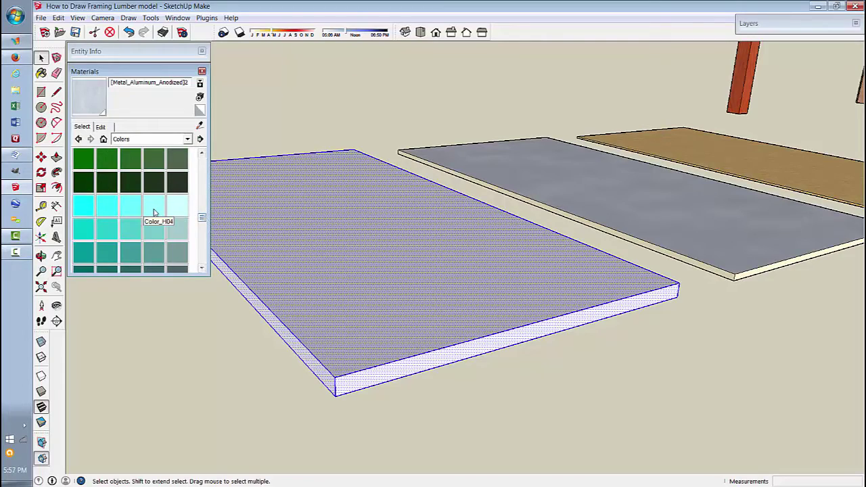
{"action": "left_click", "coordinate": [155, 211]}
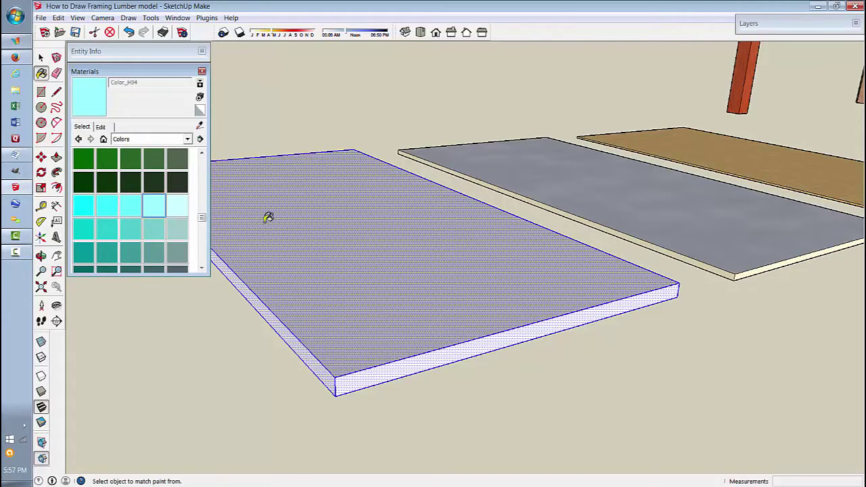
{"action": "left_click", "coordinate": [237, 236]}
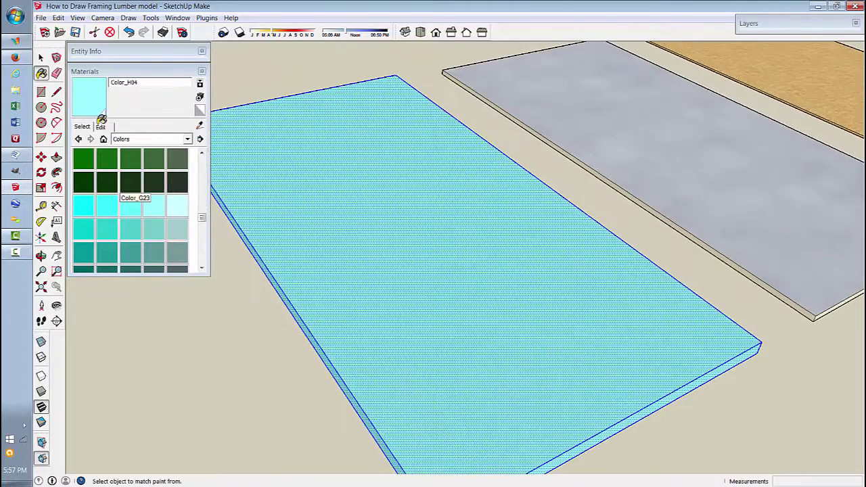
Edit the Color_H04 material to a paler blue with hue 199 and lightness 90.
{"action": "left_click", "coordinate": [101, 128]}
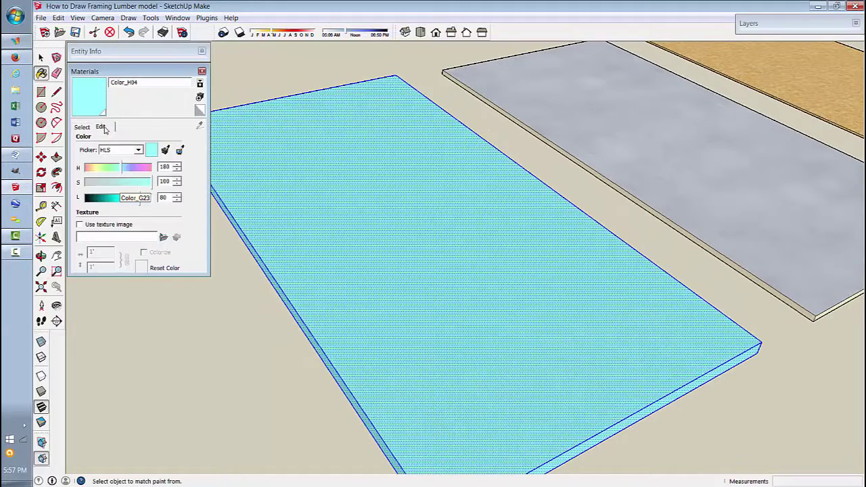
{"action": "left_click", "coordinate": [123, 175]}
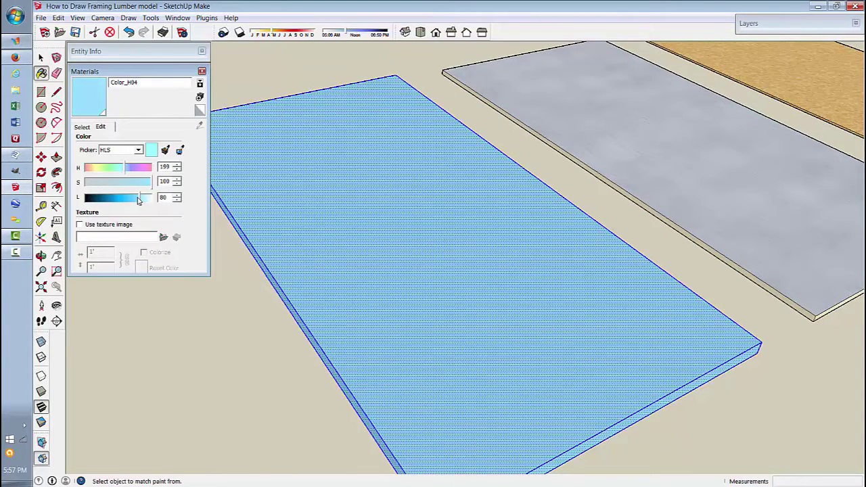
{"action": "left_click_drag", "start_coordinate": [141, 201], "coordinate": [145, 203]}
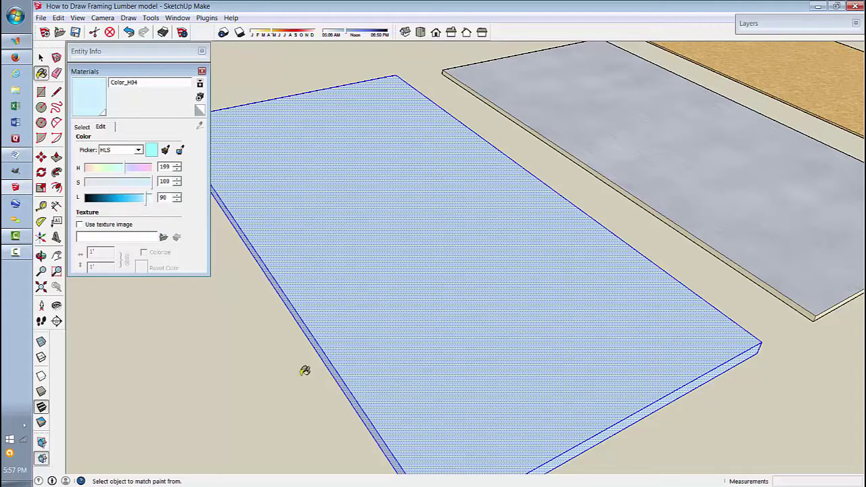
Make the pale blue 2" sheet a group, clear the selection, and collapse the materials palette.
{"action": "right_click", "coordinate": [370, 312]}
{"action": "scroll", "coordinate": [399, 255], "scroll_direction": "down", "scroll_amount": 3}
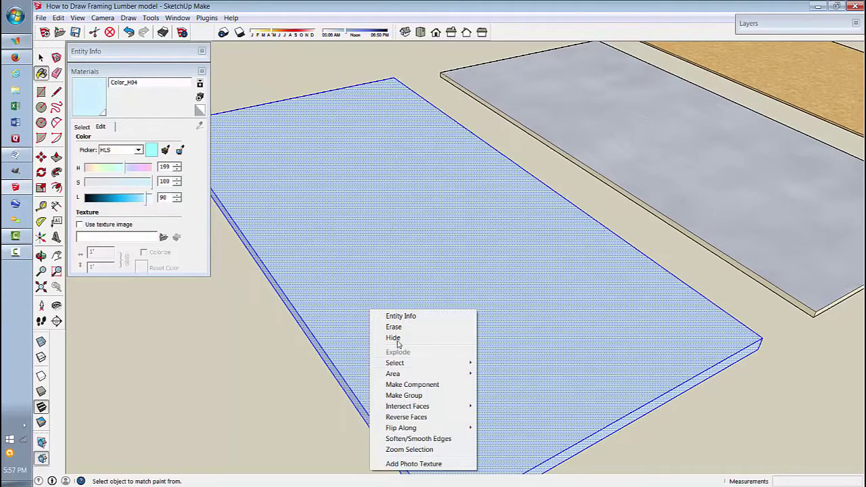
{"action": "left_click", "coordinate": [404, 395]}
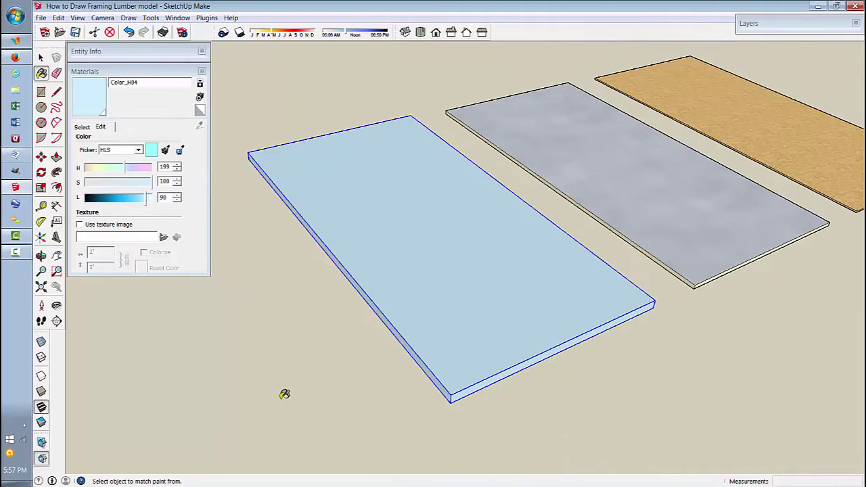
{"action": "key", "text": "space"}
{"action": "left_click", "coordinate": [281, 398]}
{"action": "middle_click_drag", "start_coordinate": [336, 404], "coordinate": [482, 396]}
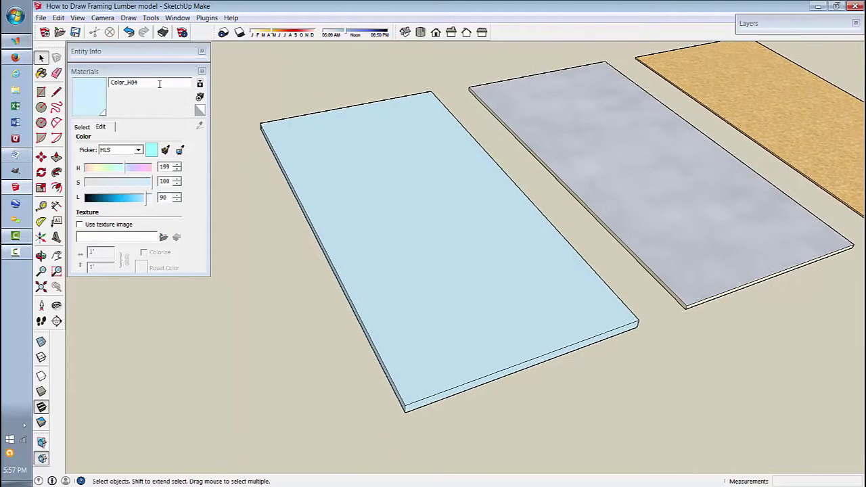
{"action": "left_click", "coordinate": [135, 71]}
Turn off the shadows and hide the Wall Sheathing layer.
{"action": "middle_click_drag", "start_coordinate": [379, 291], "coordinate": [479, 381]}
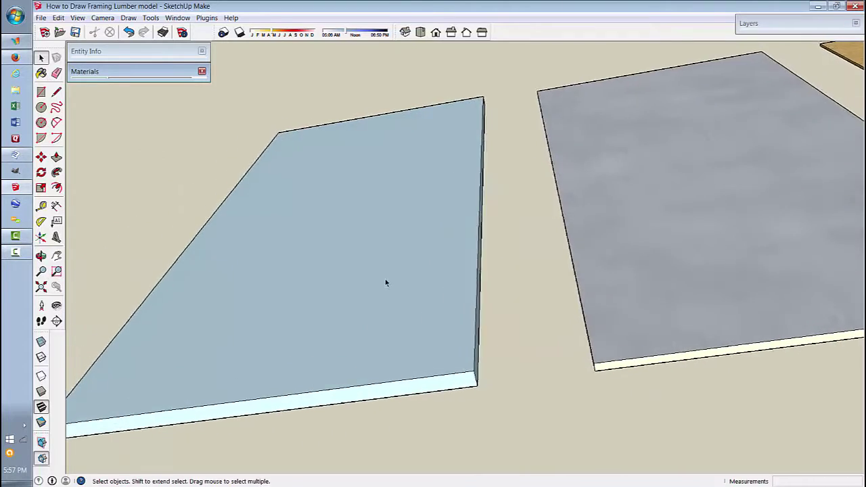
{"action": "middle_click_drag", "start_coordinate": [334, 163], "coordinate": [342, 338]}
{"action": "middle_click_drag", "start_coordinate": [552, 350], "coordinate": [552, 350]}
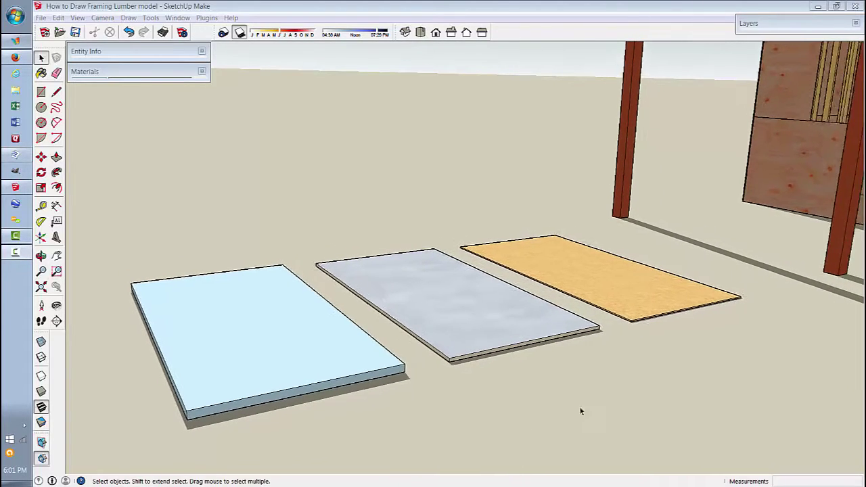
{"action": "left_click", "coordinate": [238, 32]}
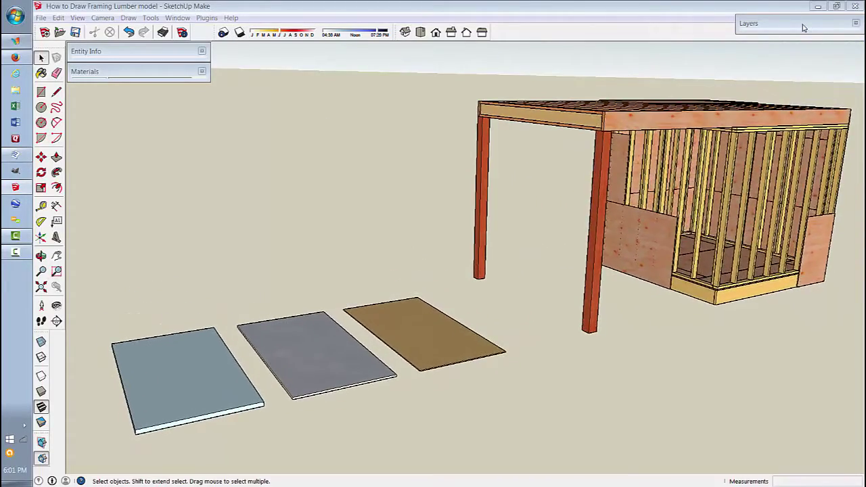
{"action": "left_click", "coordinate": [778, 23]}
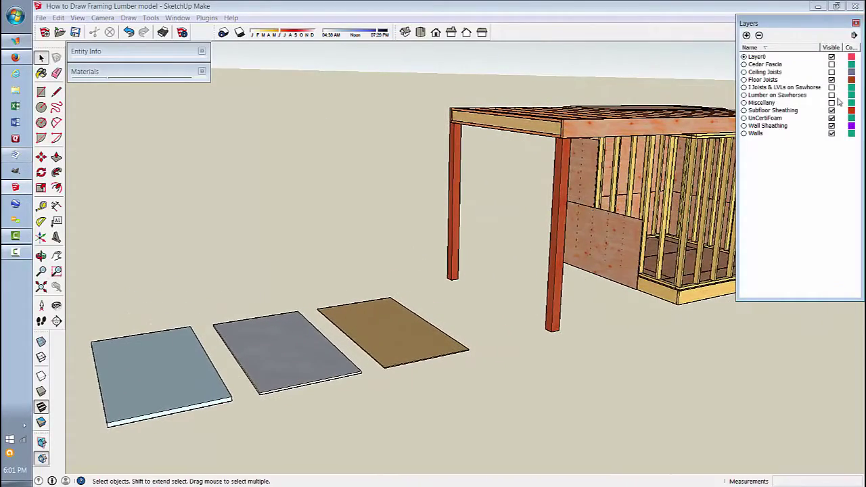
{"action": "left_click", "coordinate": [832, 127]}
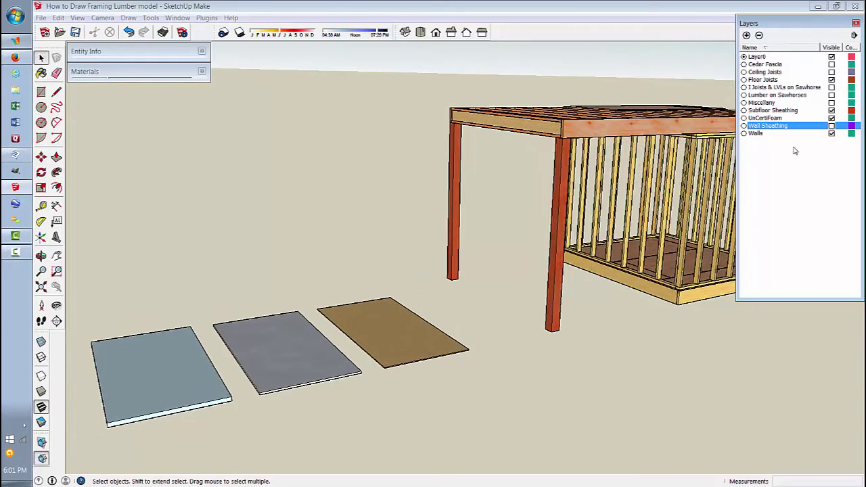
Copy the pale blue 2" sheet from its lower corner to the bottom corner of the framed building's floor.
{"action": "left_click", "coordinate": [169, 351]}
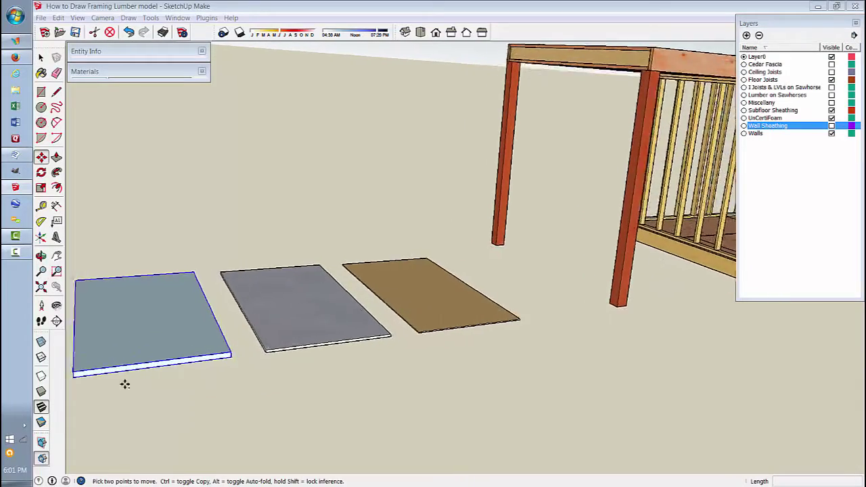
{"action": "left_click", "coordinate": [100, 352]}
{"action": "key", "text": "ctrl"}
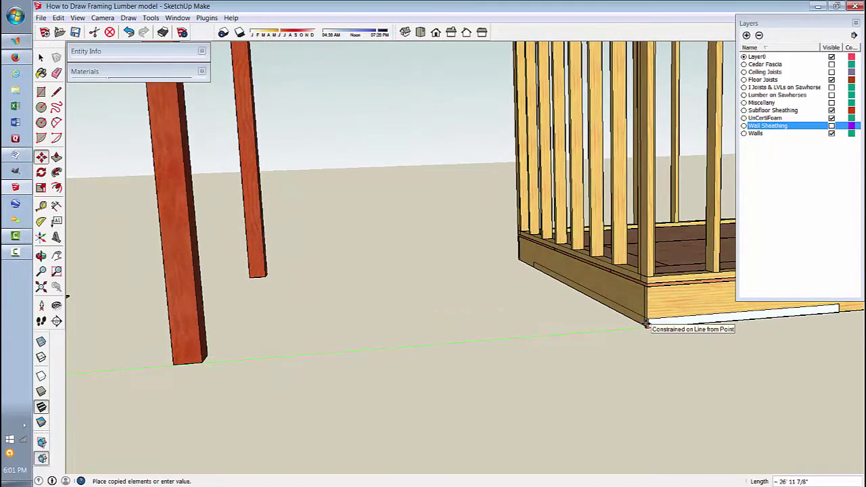
{"action": "left_click", "coordinate": [645, 320]}
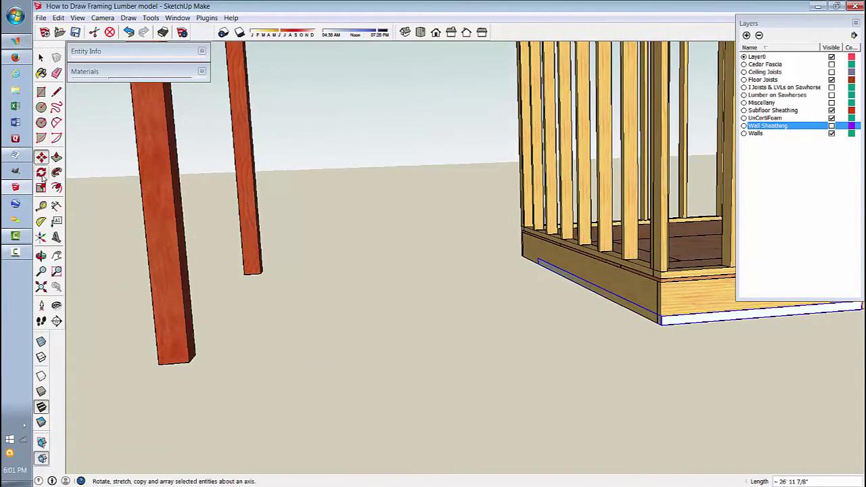
Rotate the copied blue sheet 90° about its bottom edge so it stands upright against the wall framing.
{"action": "left_click", "coordinate": [41, 173]}
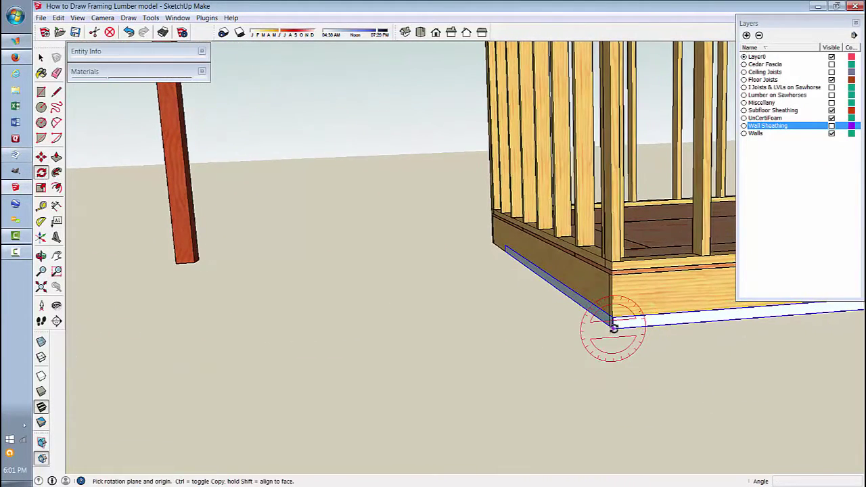
{"action": "left_click_drag", "start_coordinate": [644, 324], "coordinate": [612, 311]}
{"action": "left_click", "coordinate": [609, 304]}
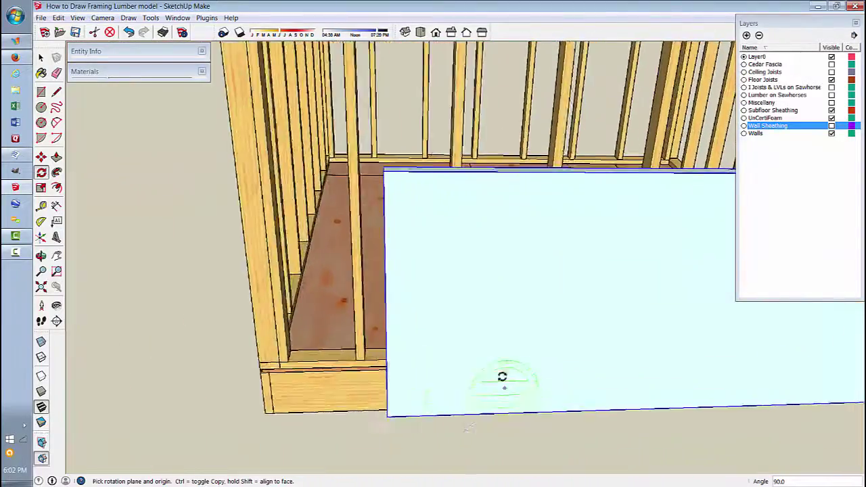
Copy the upright blue sheet into a second row directly above it, offset sideways toward the wall's near corner.
{"action": "left_click", "coordinate": [804, 23]}
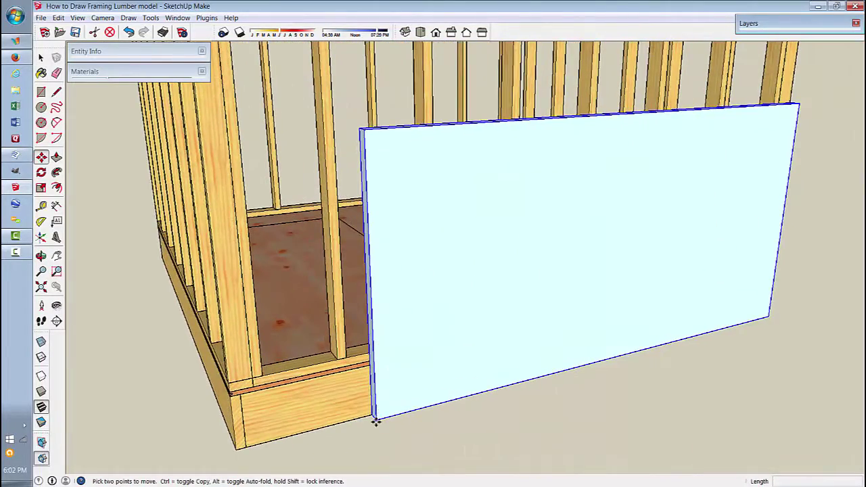
{"action": "left_click", "coordinate": [375, 418]}
{"action": "key", "text": "ctrl"}
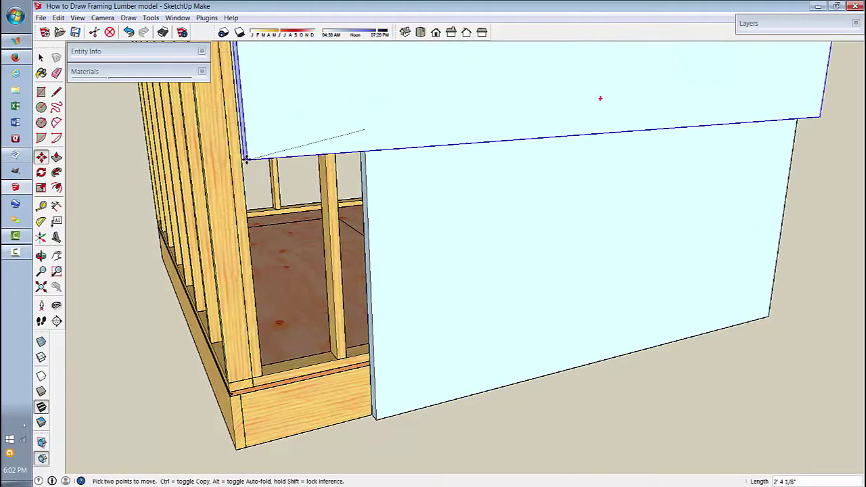
Open the lower blue sheet and Push/Pull its end face nearest the building's near corner back to a wall stud.
{"action": "middle_click_drag", "start_coordinate": [309, 137], "coordinate": [244, 189]}
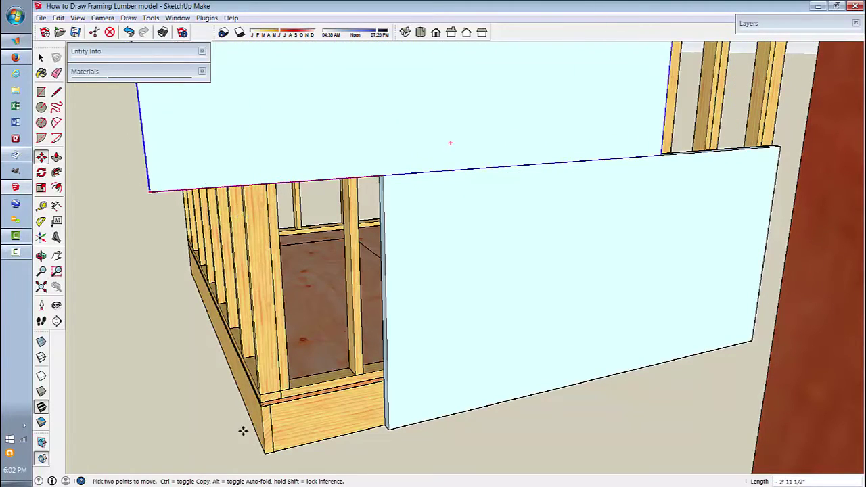
{"action": "middle_click_drag", "start_coordinate": [261, 429], "coordinate": [375, 156]}
{"action": "double_click", "coordinate": [435, 301]}
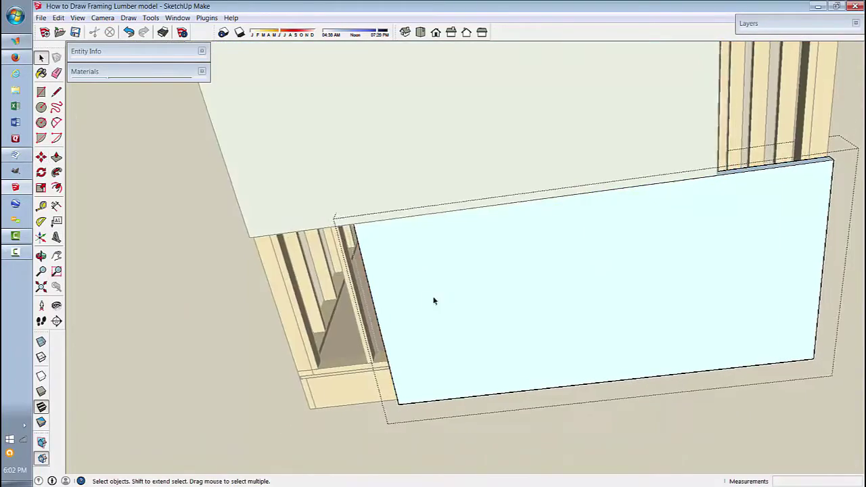
{"action": "middle_click_drag", "start_coordinate": [115, 386], "coordinate": [196, 254]}
{"action": "left_click", "coordinate": [57, 157]}
{"action": "scroll", "coordinate": [348, 251], "scroll_direction": "up", "scroll_amount": 3}
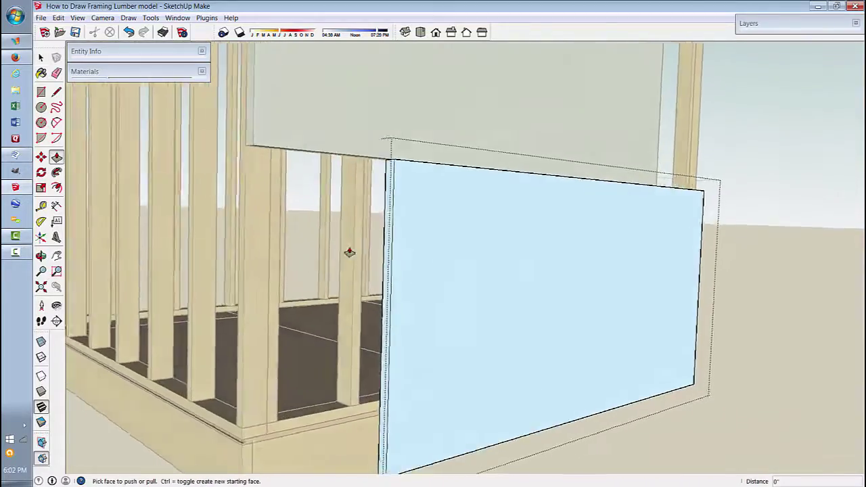
{"action": "left_click", "coordinate": [402, 225]}
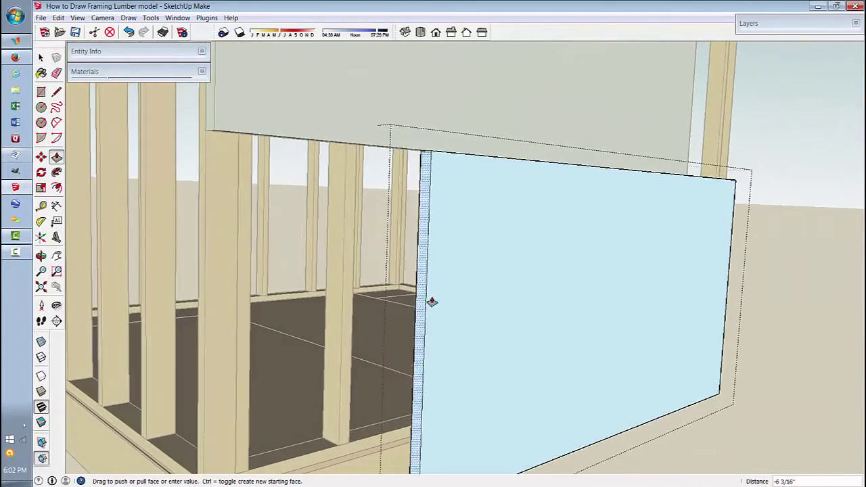
{"action": "scroll", "coordinate": [446, 294], "scroll_direction": "up", "scroll_amount": 6}
{"action": "scroll", "coordinate": [538, 195], "scroll_direction": "up", "scroll_amount": 8}
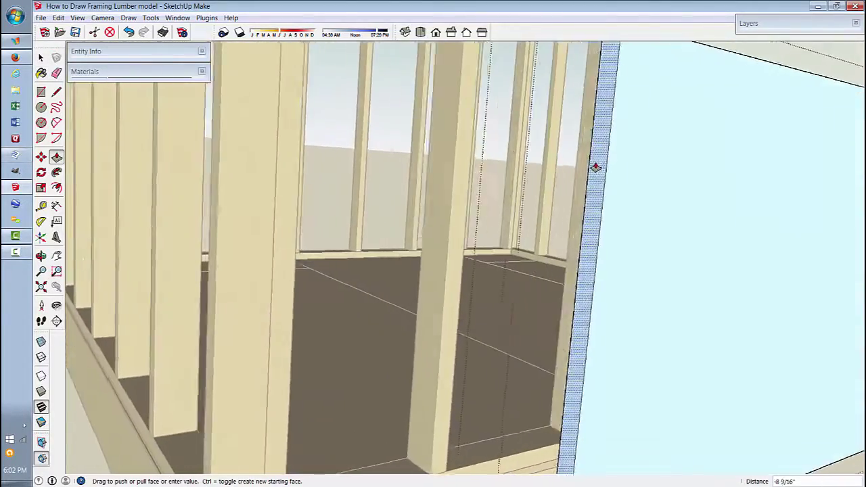
{"action": "scroll", "coordinate": [714, 161], "scroll_direction": "down", "scroll_amount": 5}
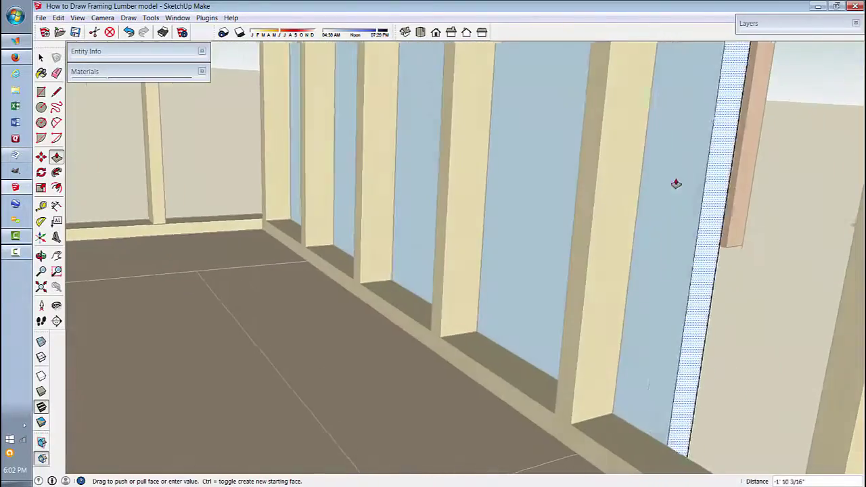
{"action": "left_click", "coordinate": [612, 244]}
Push/Pull the lower sheet's trimmed end face by 3/4" to set the joint on the stud, and leave group editing.
{"action": "scroll", "coordinate": [611, 251], "scroll_direction": "up", "scroll_amount": 3}
{"action": "middle_click_drag", "start_coordinate": [620, 308], "coordinate": [387, 325]}
{"action": "left_click", "coordinate": [388, 325]}
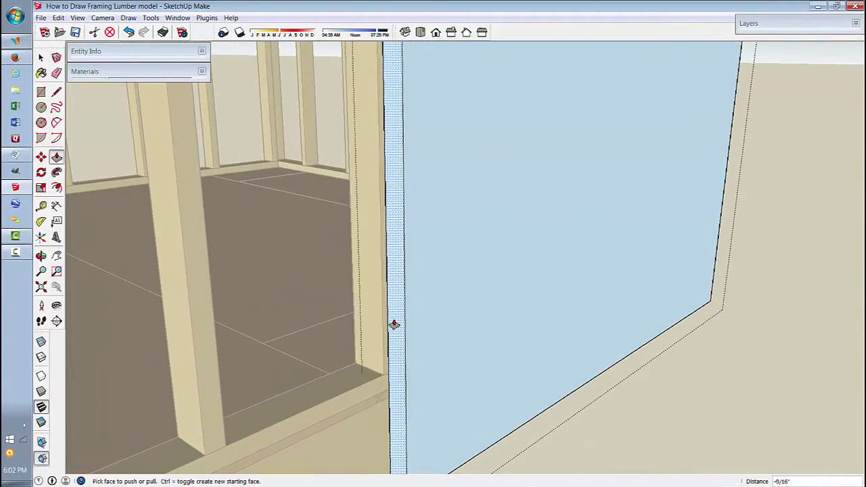
{"action": "scroll", "coordinate": [396, 325], "scroll_direction": "down", "scroll_amount": 5}
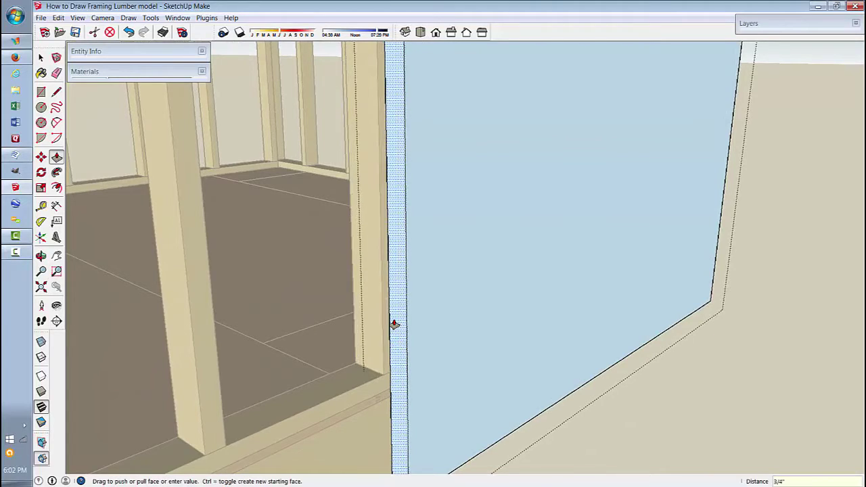
{"action": "middle_click_drag", "start_coordinate": [395, 325], "coordinate": [528, 306]}
{"action": "left_click", "coordinate": [473, 307]}
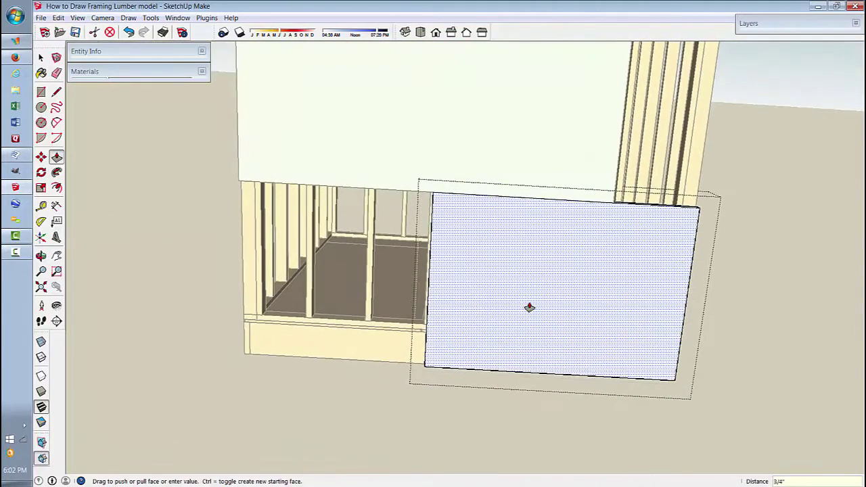
{"action": "key", "text": "space"}
{"action": "left_click", "coordinate": [529, 325]}
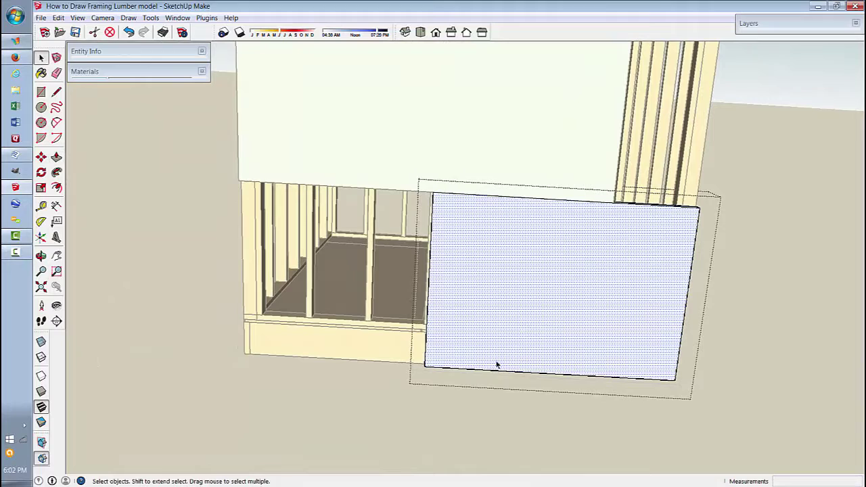
{"action": "left_click", "coordinate": [479, 417]}
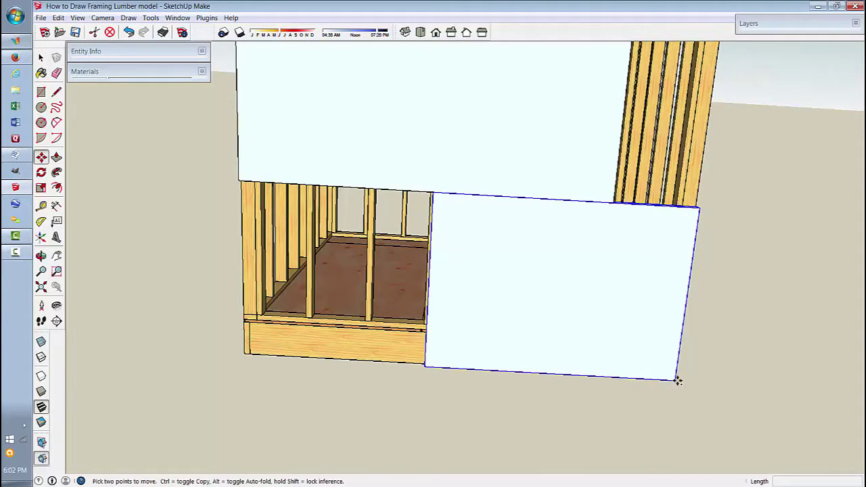
Copy the lower blue sheet end to end along the wall toward the near corner.
{"action": "left_click", "coordinate": [428, 369]}
{"action": "middle_click_drag", "start_coordinate": [332, 373], "coordinate": [227, 325]}
{"action": "key", "text": "space"}
Push/Pull the overhanging end face of the new lower sheet back flush with the upper sheet's end at the wall corner.
{"action": "double_click", "coordinate": [226, 266]}
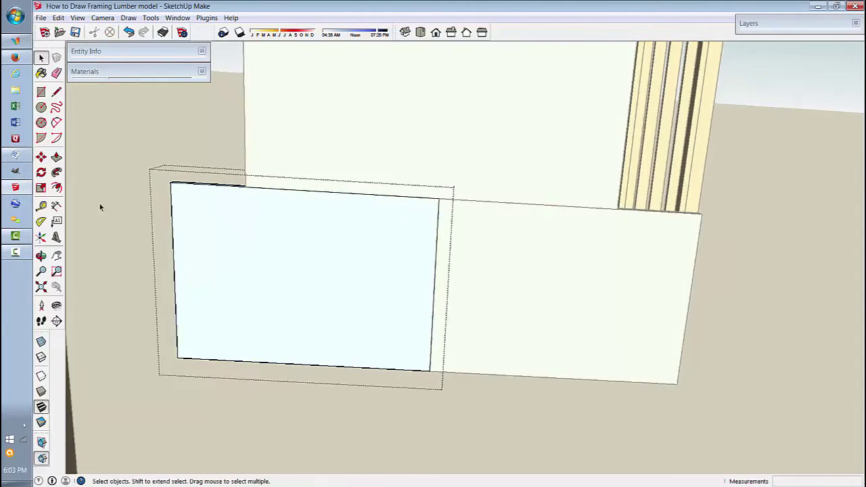
{"action": "left_click", "coordinate": [57, 157]}
{"action": "middle_click_drag", "start_coordinate": [100, 196], "coordinate": [253, 317]}
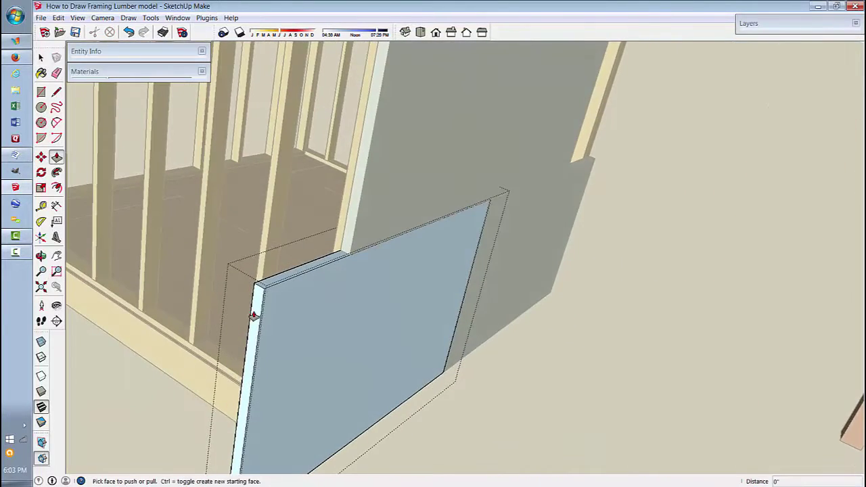
{"action": "left_click", "coordinate": [253, 312]}
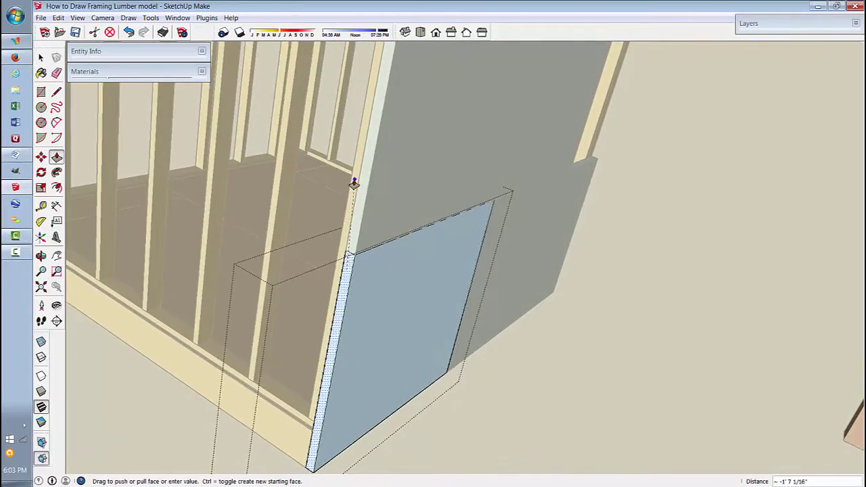
{"action": "left_click", "coordinate": [354, 183]}
{"action": "middle_click_drag", "start_coordinate": [420, 196], "coordinate": [447, 300]}
{"action": "key", "text": "space"}
Push/Pull the upper blue sheet's far end face back to a wall stud, plus 3/4" onto the stud.
{"action": "left_click", "coordinate": [445, 290]}
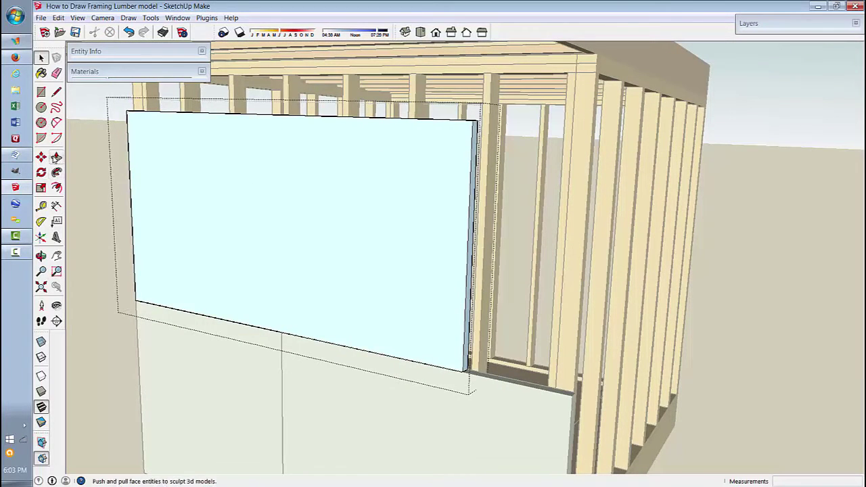
{"action": "left_click", "coordinate": [56, 157]}
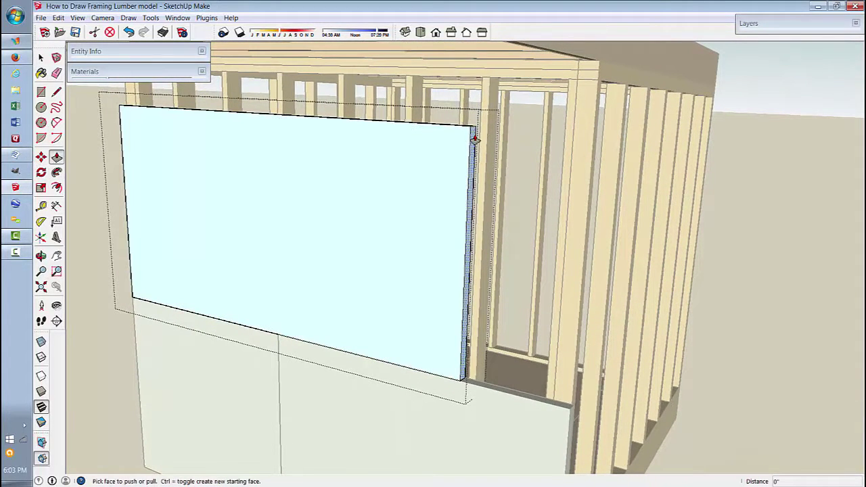
{"action": "left_click_drag", "start_coordinate": [475, 137], "coordinate": [396, 146]}
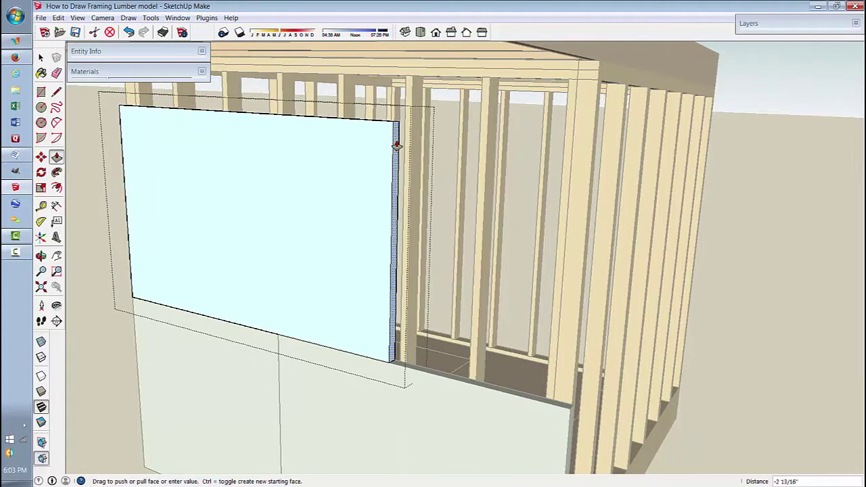
{"action": "type", "text": ".75"}
{"action": "key", "text": "Return"}
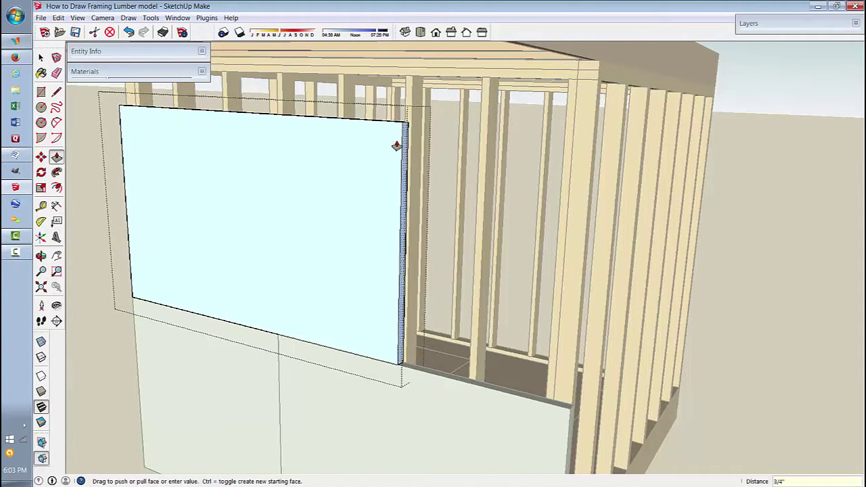
{"action": "scroll", "coordinate": [396, 147], "scroll_direction": "down", "scroll_amount": 3}
{"action": "middle_click_drag", "start_coordinate": [397, 147], "coordinate": [426, 179]}
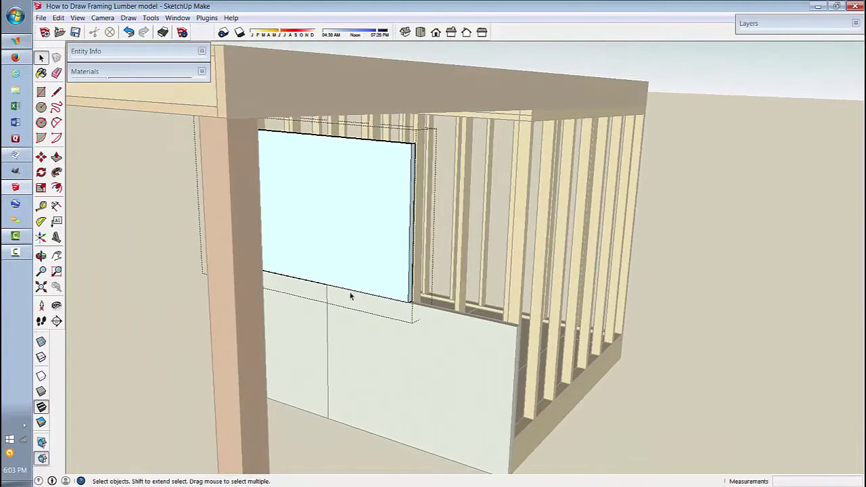
{"action": "middle_click_drag", "start_coordinate": [246, 330], "coordinate": [348, 246]}
{"action": "double_click", "coordinate": [348, 245]}
{"action": "left_click", "coordinate": [56, 173]}
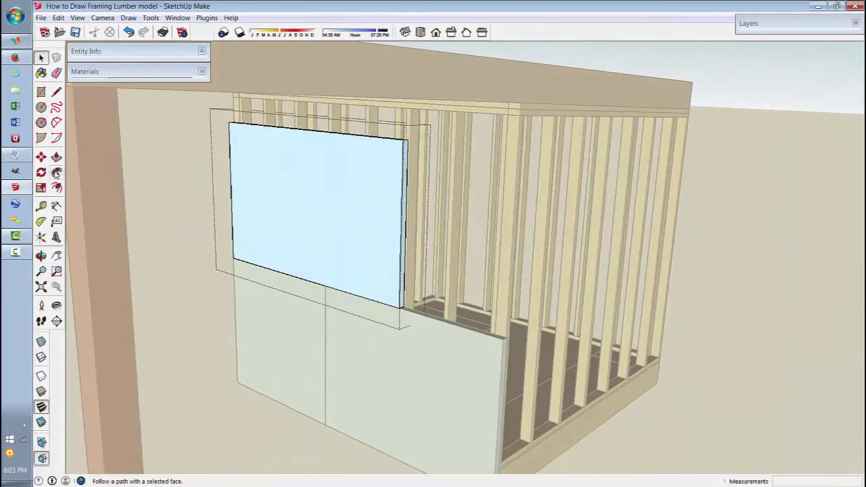
{"action": "left_click", "coordinate": [57, 158]}
{"action": "left_click_drag", "start_coordinate": [404, 249], "coordinate": [509, 214]}
{"action": "left_click", "coordinate": [538, 101]}
Copy the upper blue sheet end to end along the wall, from its lower outer corner to its lower inner corner.
{"action": "middle_click_drag", "start_coordinate": [470, 304], "coordinate": [263, 425]}
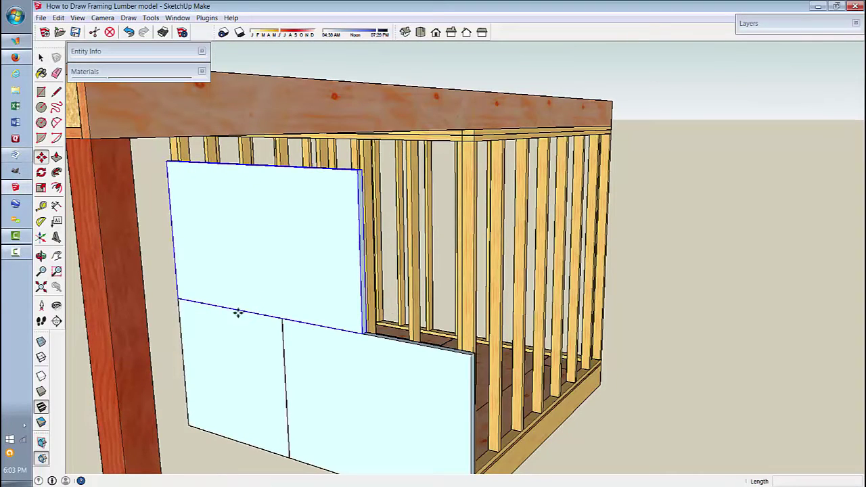
{"action": "left_click", "coordinate": [177, 297]}
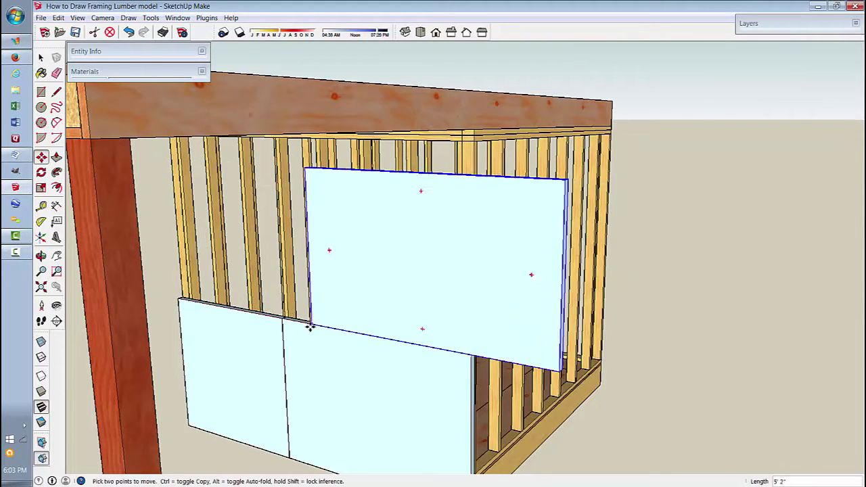
{"action": "key", "text": "Escape"}
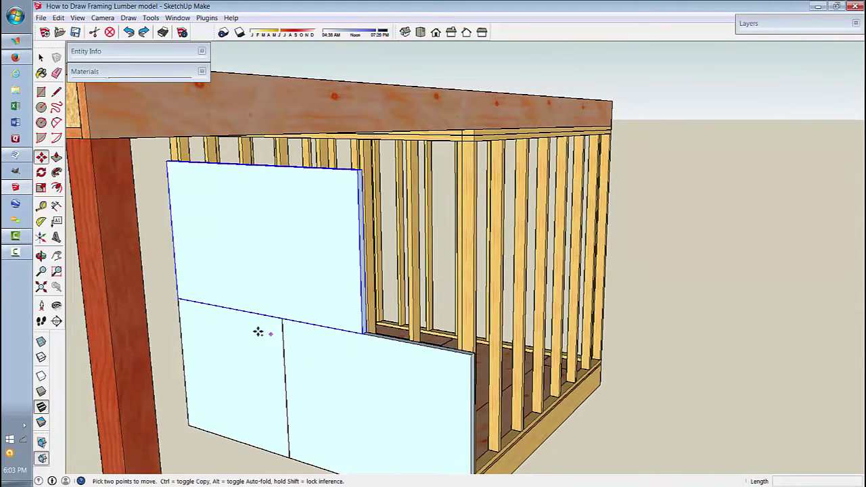
{"action": "key", "text": "ctrl"}
{"action": "left_click", "coordinate": [177, 299]}
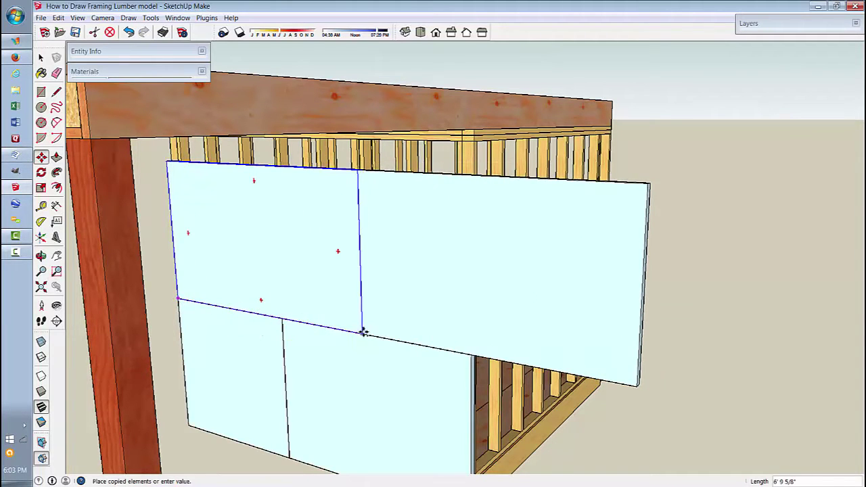
{"action": "left_click", "coordinate": [362, 332]}
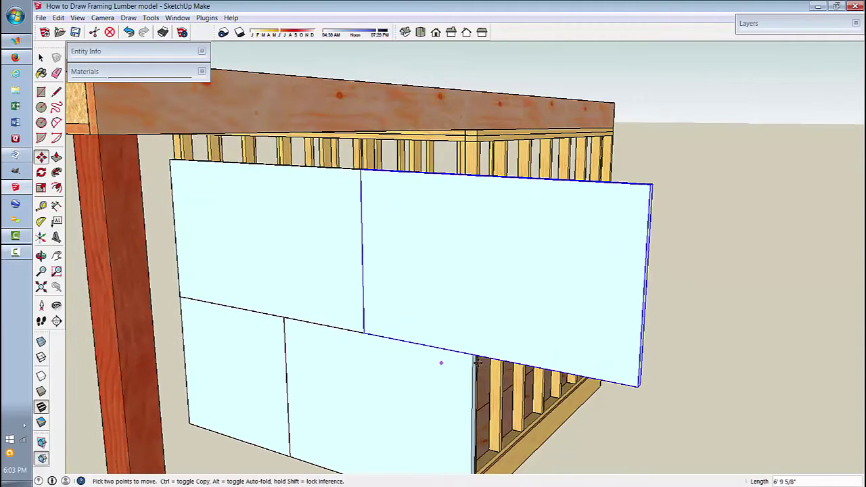
Open the new upper sheet and draw a 2" line across its top edge in line with the wall framing's corner.
{"action": "double_click", "coordinate": [589, 302]}
{"action": "middle_click_drag", "start_coordinate": [587, 298], "coordinate": [531, 282]}
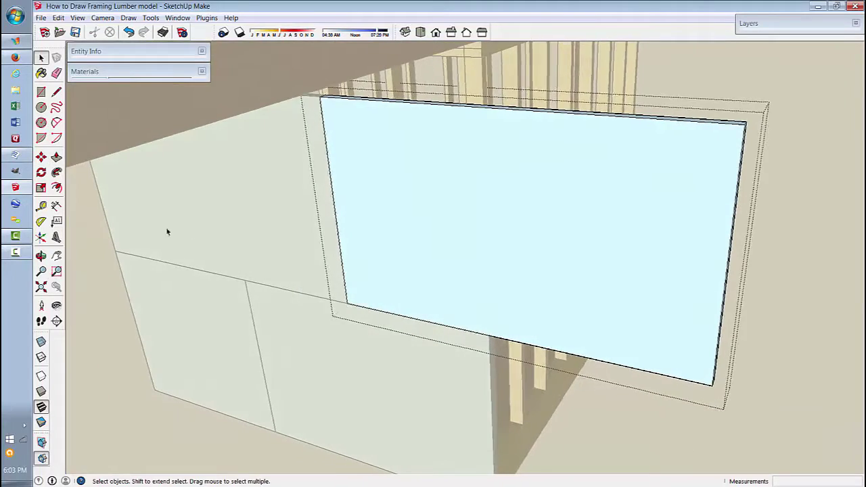
{"action": "left_click", "coordinate": [56, 92]}
{"action": "scroll", "coordinate": [399, 217], "scroll_direction": "up", "scroll_amount": 8}
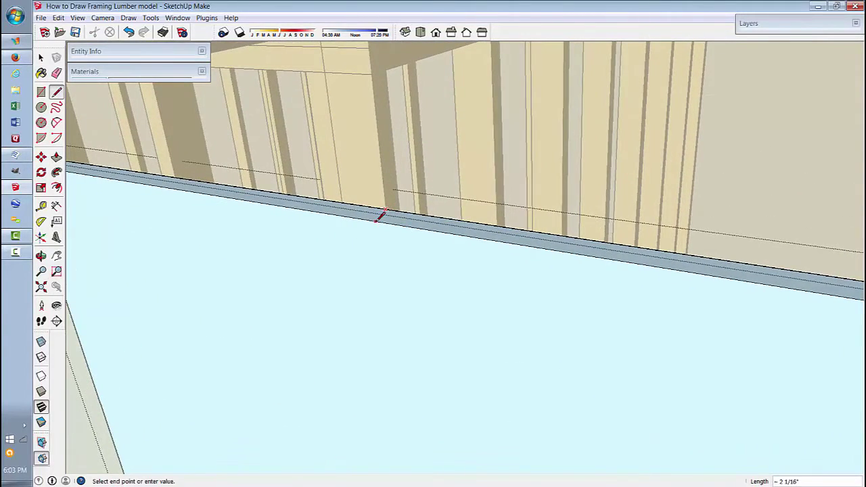
{"action": "middle_click_drag", "start_coordinate": [371, 215], "coordinate": [439, 135]}
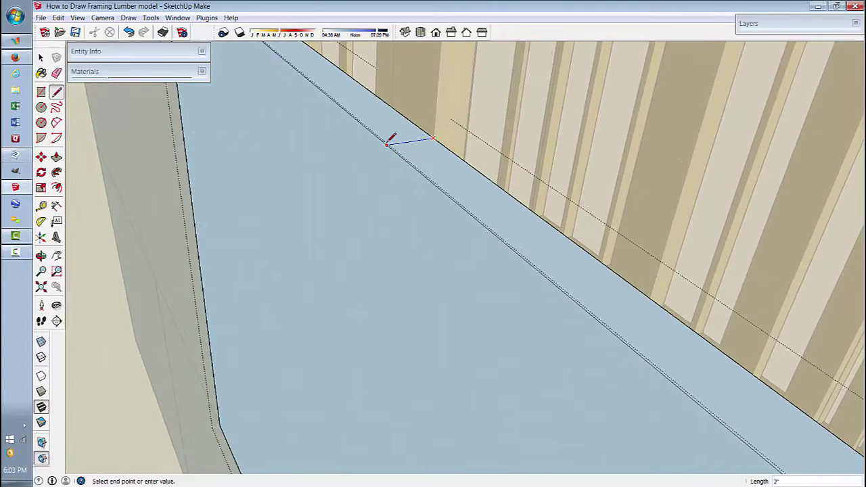
{"action": "scroll", "coordinate": [388, 141], "scroll_direction": "up", "scroll_amount": 1}
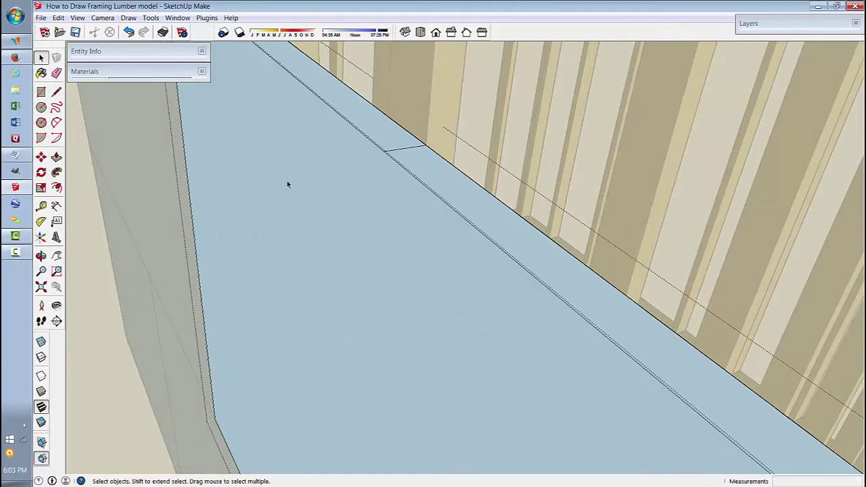
Push the top face beyond the dividing line down 4' to cut off the upper sheet's overhang.
{"action": "left_click", "coordinate": [57, 157]}
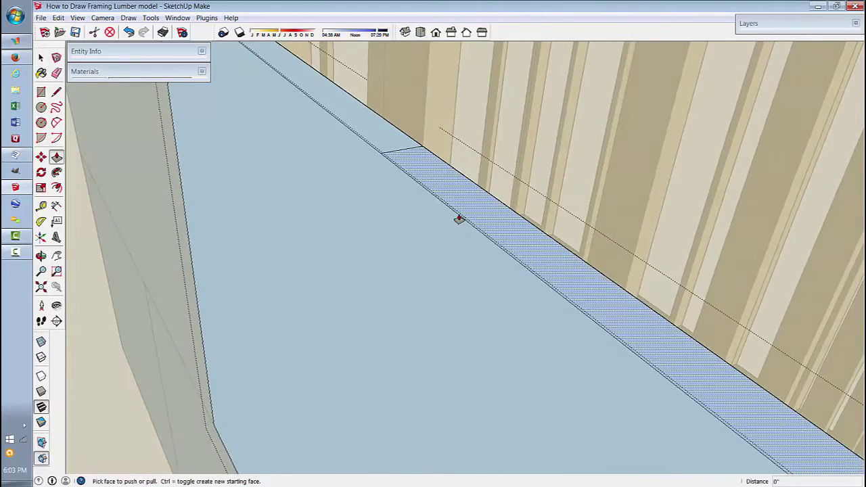
{"action": "scroll", "coordinate": [454, 236], "scroll_direction": "down", "scroll_amount": 6}
{"action": "scroll", "coordinate": [516, 352], "scroll_direction": "up", "scroll_amount": 8}
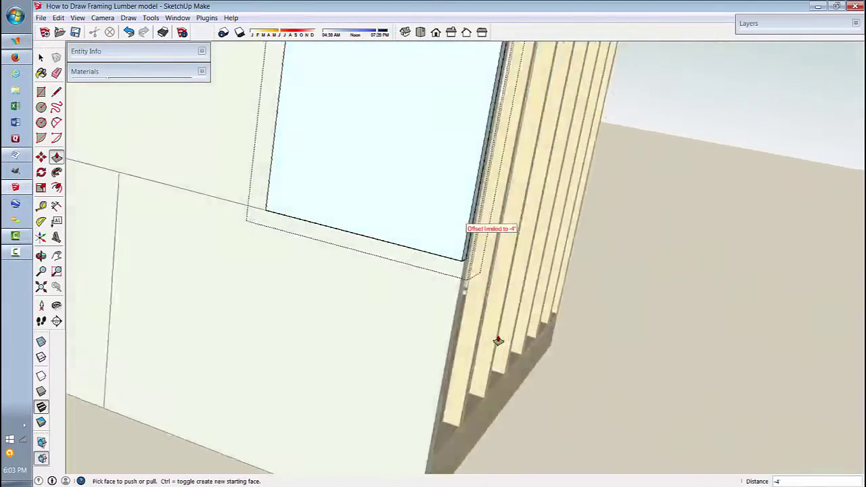
{"action": "middle_click_drag", "start_coordinate": [493, 472], "coordinate": [489, 450]}
Open the lower sheet below it and Push/Pull its end face to line up with the wall corner, leaving group editing.
{"action": "middle_click_drag", "start_coordinate": [451, 369], "coordinate": [130, 226]}
{"action": "left_click", "coordinate": [57, 158]}
{"action": "middle_click_drag", "start_coordinate": [497, 356], "coordinate": [457, 358]}
{"action": "left_click", "coordinate": [507, 353]}
{"action": "left_click", "coordinate": [499, 292]}
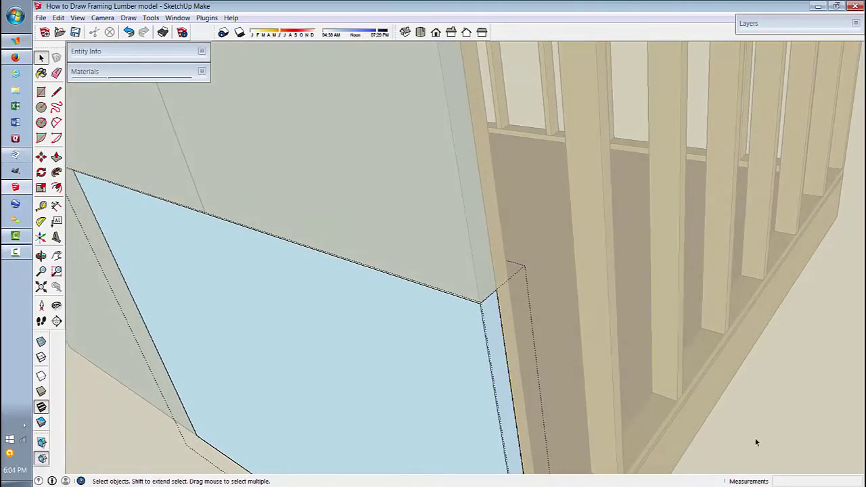
{"action": "left_click", "coordinate": [756, 443]}
Copy the two lower blue sheets straight up from their bottom outer corner to the top corner of the upper row.
{"action": "scroll", "coordinate": [757, 442], "scroll_direction": "down", "scroll_amount": 10}
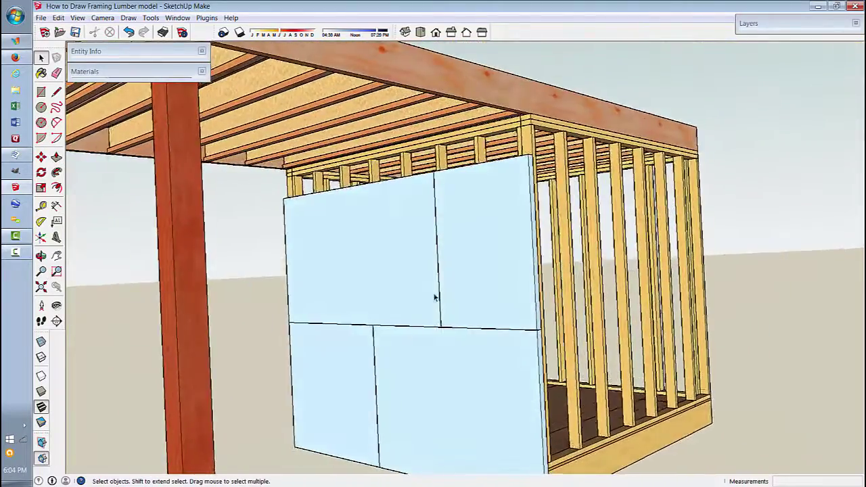
{"action": "middle_click_drag", "start_coordinate": [499, 179], "coordinate": [384, 368]}
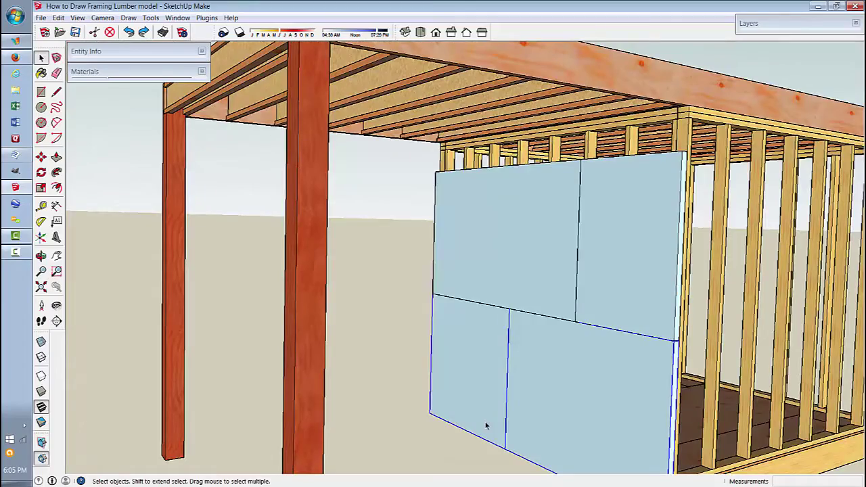
{"action": "scroll", "coordinate": [546, 484], "scroll_direction": "down", "scroll_amount": 3}
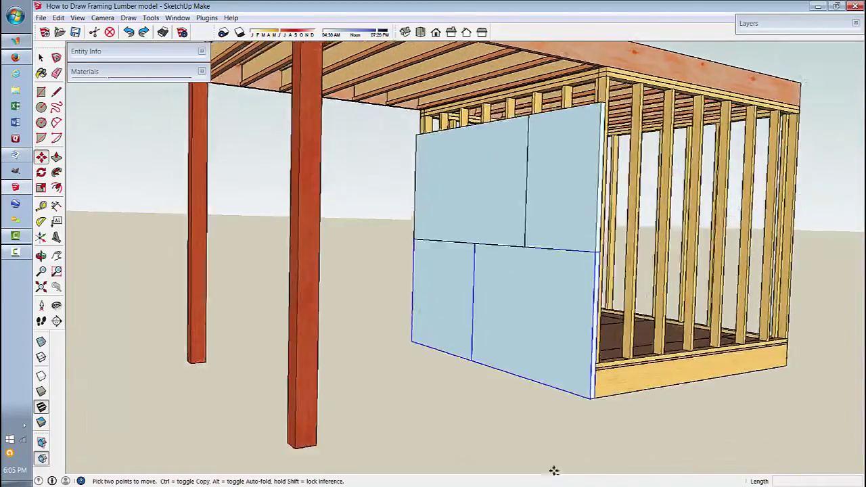
{"action": "middle_click_drag", "start_coordinate": [553, 470], "coordinate": [632, 460]}
{"action": "scroll", "coordinate": [607, 421], "scroll_direction": "up", "scroll_amount": 2}
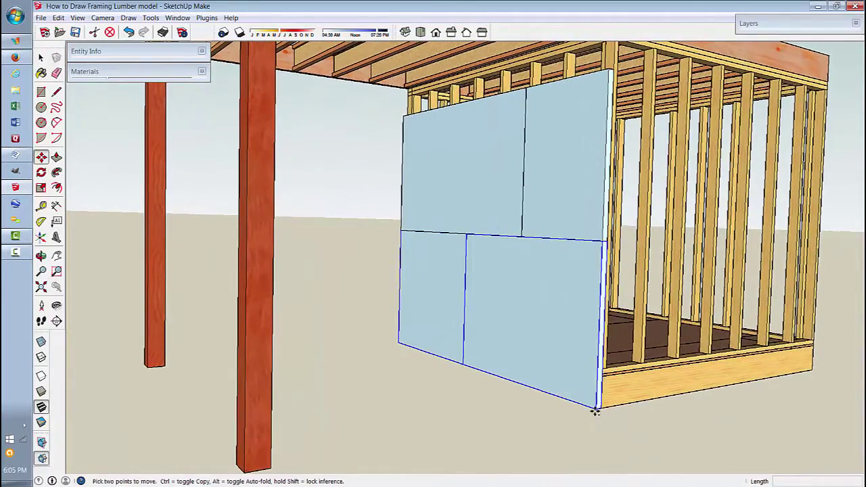
{"action": "left_click", "coordinate": [595, 412]}
{"action": "scroll", "coordinate": [598, 294], "scroll_direction": "down", "scroll_amount": 2}
{"action": "scroll", "coordinate": [616, 217], "scroll_direction": "up", "scroll_amount": 4}
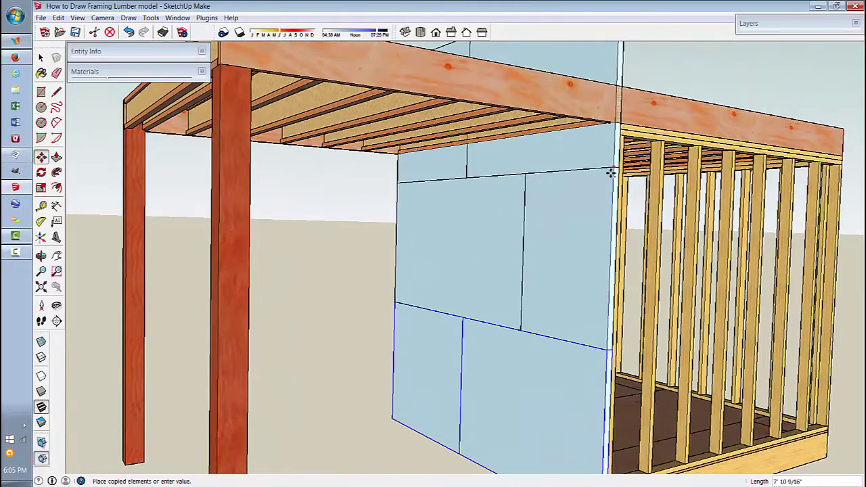
{"action": "left_click", "coordinate": [615, 168]}
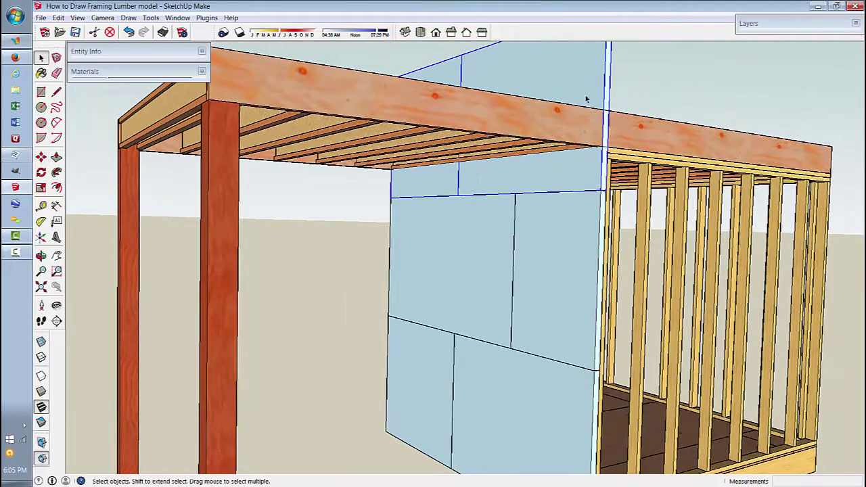
Open the new top sheet nearest the open-framed end wall and Push/Pull its top face down to the underside of the roof beam.
{"action": "scroll", "coordinate": [584, 74], "scroll_direction": "down", "scroll_amount": 3}
{"action": "middle_click_drag", "start_coordinate": [582, 71], "coordinate": [182, 158]}
{"action": "scroll", "coordinate": [182, 158], "scroll_direction": "up", "scroll_amount": 2}
{"action": "left_click", "coordinate": [56, 157]}
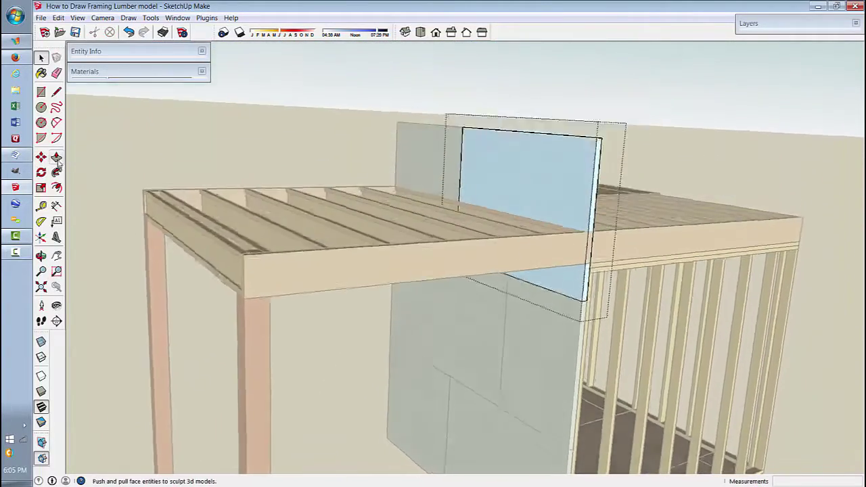
{"action": "key", "text": "space"}
{"action": "middle_click_drag", "start_coordinate": [425, 142], "coordinate": [657, 131]}
{"action": "scroll", "coordinate": [657, 132], "scroll_direction": "up", "scroll_amount": 3}
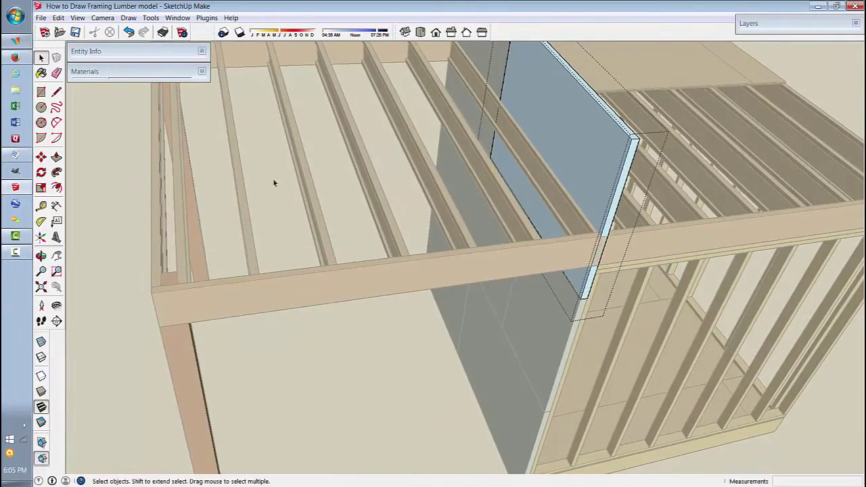
{"action": "left_click", "coordinate": [56, 156]}
{"action": "scroll", "coordinate": [107, 161], "scroll_direction": "down", "scroll_amount": 2}
{"action": "scroll", "coordinate": [586, 135], "scroll_direction": "up", "scroll_amount": 3}
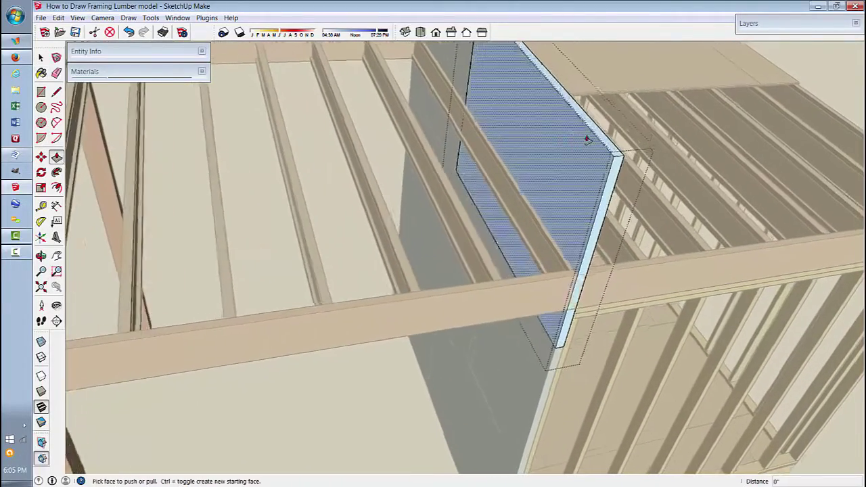
{"action": "left_click", "coordinate": [586, 190]}
{"action": "middle_click_drag", "start_coordinate": [586, 189], "coordinate": [431, 295]}
{"action": "left_click", "coordinate": [579, 288]}
Open the other new top sheet at the opposite end of the wall and push its top face down 3' 2".
{"action": "left_click", "coordinate": [458, 185]}
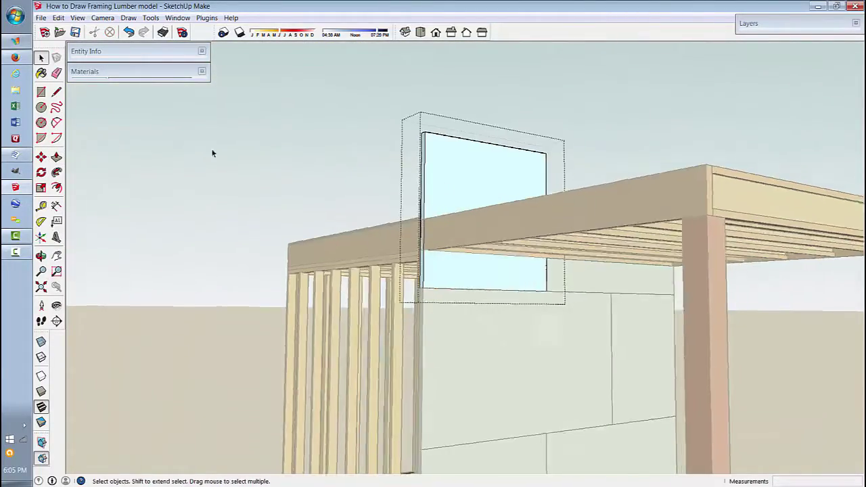
{"action": "middle_click_drag", "start_coordinate": [213, 151], "coordinate": [29, 142]}
{"action": "left_click", "coordinate": [57, 157]}
{"action": "middle_click_drag", "start_coordinate": [77, 168], "coordinate": [440, 237]}
{"action": "left_click", "coordinate": [470, 155]}
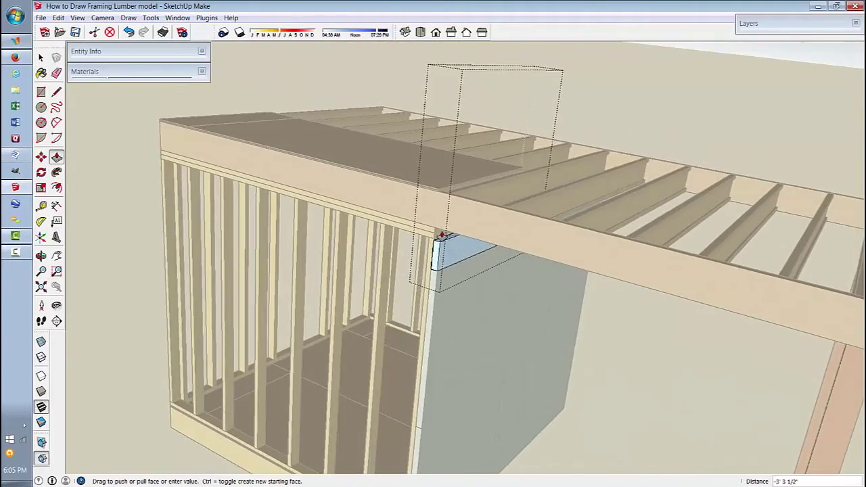
{"action": "scroll", "coordinate": [393, 348], "scroll_direction": "down", "scroll_amount": 5}
{"action": "middle_click_drag", "start_coordinate": [393, 348], "coordinate": [495, 383]}
Pull that sheet's top face up 1 1/2" to meet the underside of the roof beam.
{"action": "scroll", "coordinate": [444, 339], "scroll_direction": "up", "scroll_amount": 5}
{"action": "scroll", "coordinate": [514, 388], "scroll_direction": "up", "scroll_amount": 4}
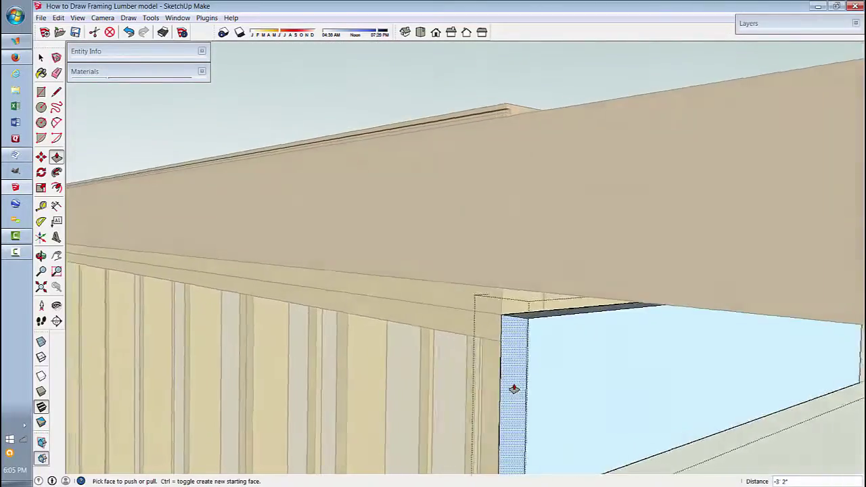
{"action": "left_click", "coordinate": [554, 348]}
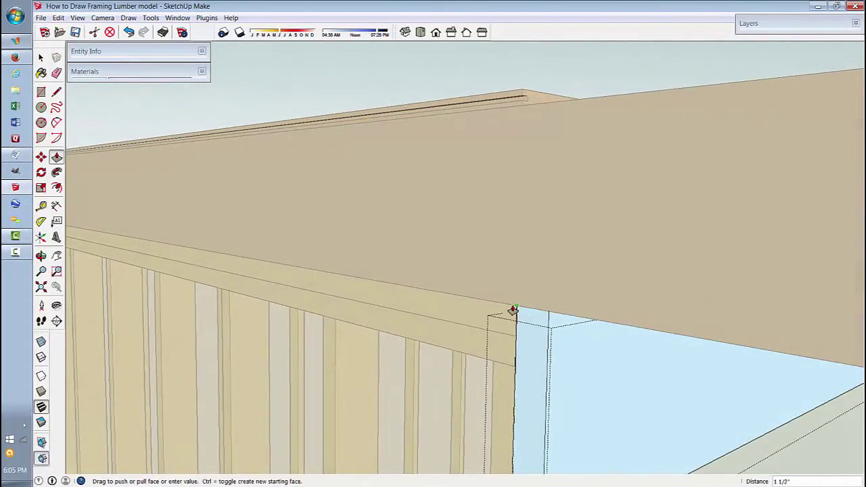
{"action": "left_click", "coordinate": [514, 310]}
Select all the blue sheets on the porch-side wall and make them one group.
{"action": "scroll", "coordinate": [514, 310], "scroll_direction": "down", "scroll_amount": 4}
{"action": "middle_click_drag", "start_coordinate": [514, 310], "coordinate": [404, 119]}
{"action": "scroll", "coordinate": [440, 319], "scroll_direction": "up", "scroll_amount": 3}
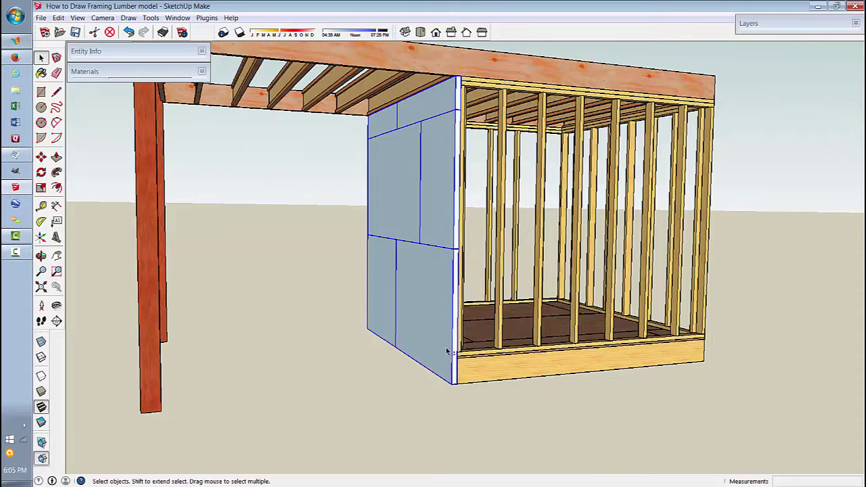
{"action": "right_click", "coordinate": [441, 317]}
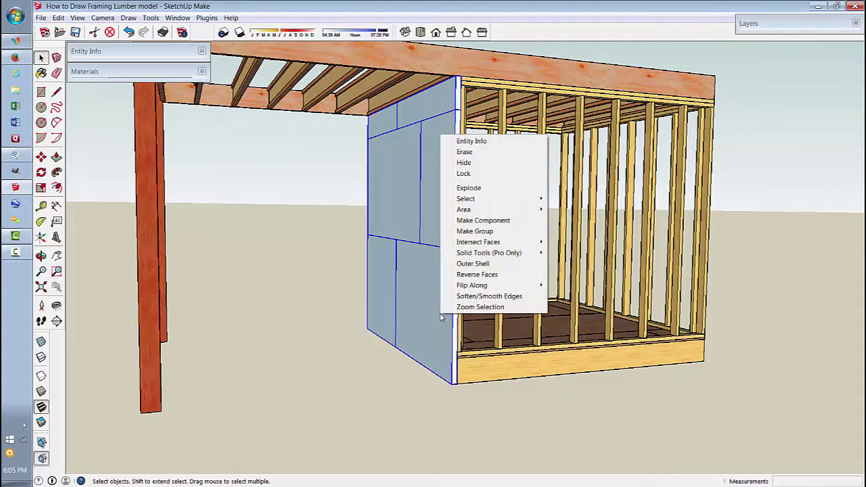
{"action": "left_click", "coordinate": [479, 231]}
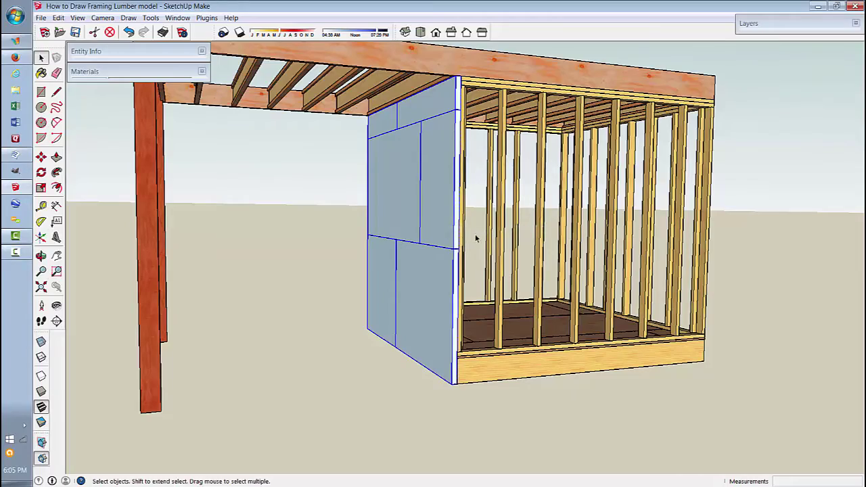
Copy the grouped blue wall sheets onto the outside of the building's opposite side wall.
{"action": "middle_click_drag", "start_coordinate": [476, 238], "coordinate": [207, 444]}
{"action": "scroll", "coordinate": [399, 410], "scroll_direction": "up", "scroll_amount": 5}
{"action": "key", "text": "ctrl"}
{"action": "left_click", "coordinate": [426, 358]}
{"action": "scroll", "coordinate": [649, 379], "scroll_direction": "down", "scroll_amount": 5}
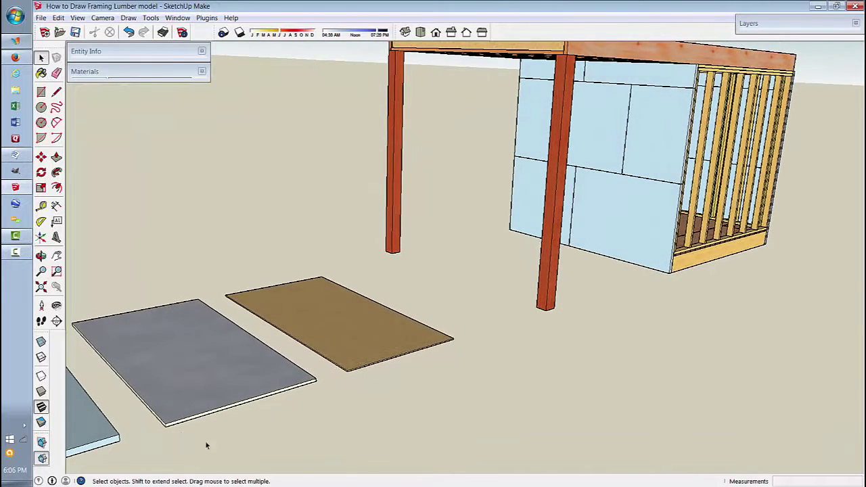
Copy the grey sheet from its near corner to the bottom outer corner of the blue-sheeted wall beside the open end wall.
{"action": "left_click", "coordinate": [183, 388]}
{"action": "key", "text": "m"}
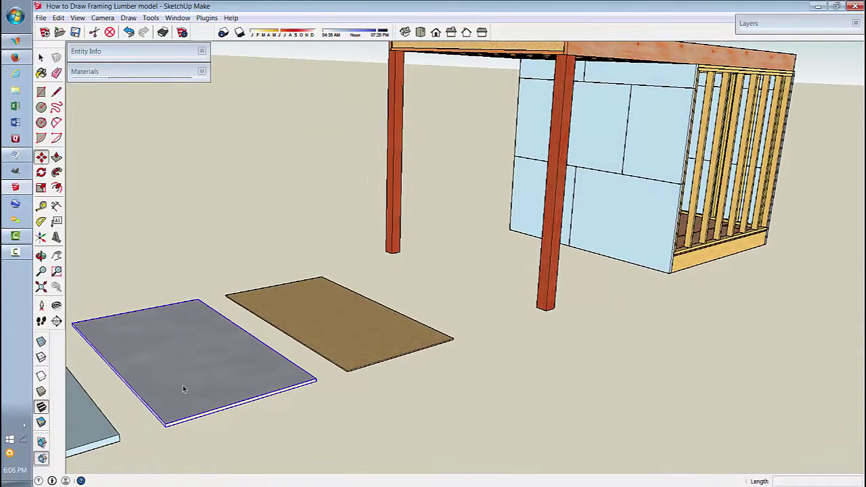
{"action": "middle_click_drag", "start_coordinate": [184, 388], "coordinate": [122, 444]}
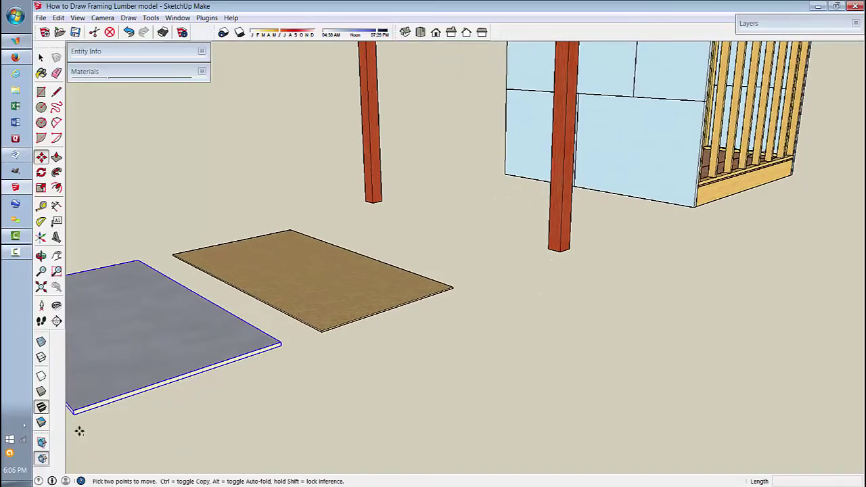
{"action": "key", "text": "ctrl"}
{"action": "left_click", "coordinate": [75, 413]}
{"action": "middle_click_drag", "start_coordinate": [595, 318], "coordinate": [620, 170]}
{"action": "scroll", "coordinate": [758, 324], "scroll_direction": "up", "scroll_amount": 5}
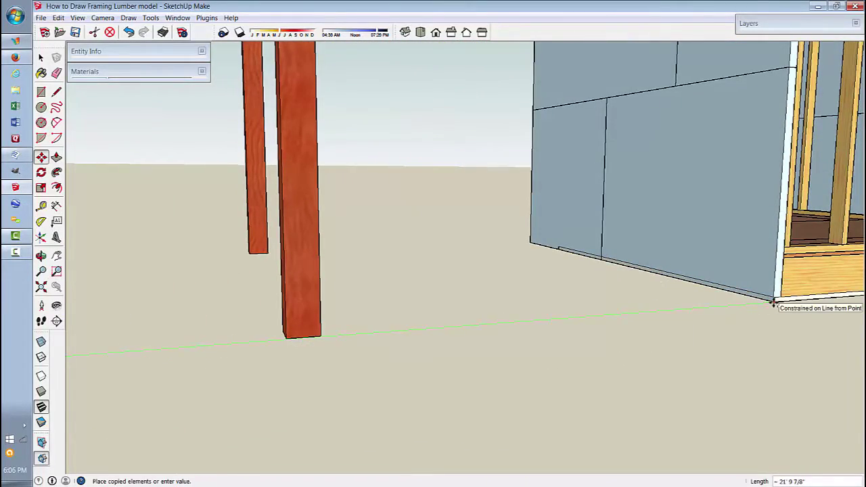
{"action": "left_click", "coordinate": [773, 304]}
Move the grey copy so its lower corner meets the bottom outer corner of the blue wall sheets.
{"action": "scroll", "coordinate": [756, 379], "scroll_direction": "up", "scroll_amount": 6}
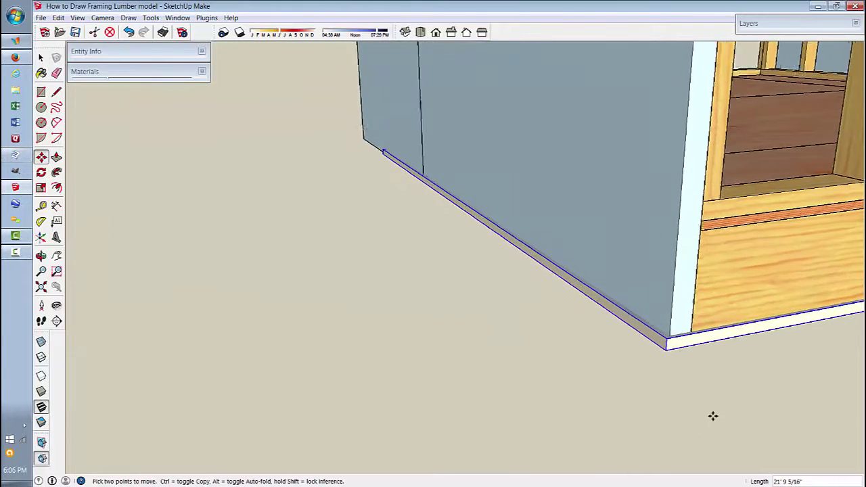
{"action": "scroll", "coordinate": [611, 254], "scroll_direction": "up", "scroll_amount": 2}
{"action": "left_click", "coordinate": [603, 254]}
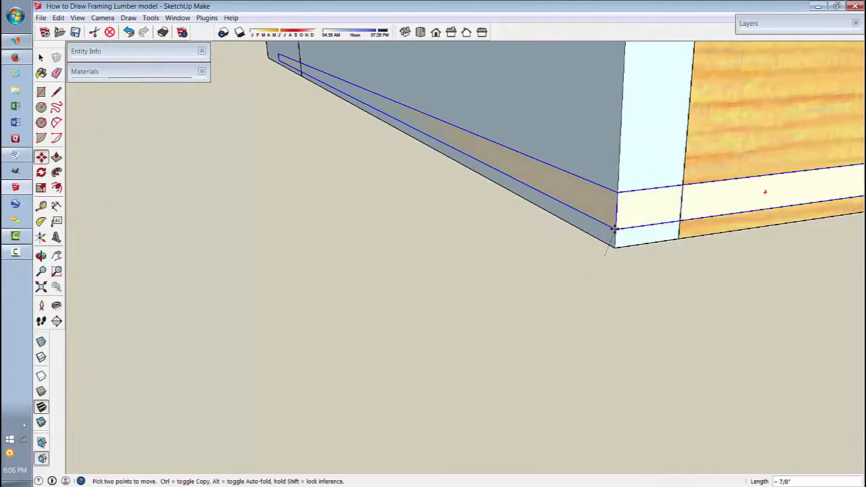
{"action": "middle_click_drag", "start_coordinate": [185, 252], "coordinate": [205, 251]}
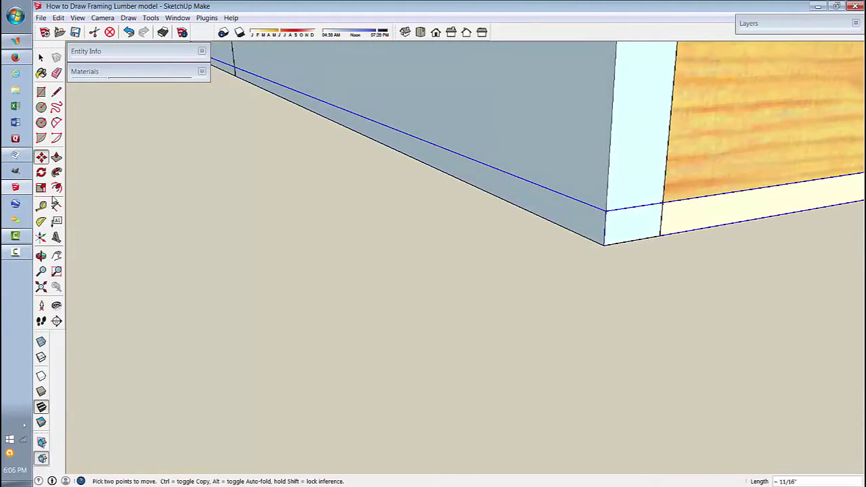
Rotate the grey sheet upright so it stands flat against the open end wall's framing.
{"action": "left_click", "coordinate": [41, 172]}
{"action": "middle_click_drag", "start_coordinate": [433, 234], "coordinate": [498, 366]}
{"action": "left_click", "coordinate": [489, 362]}
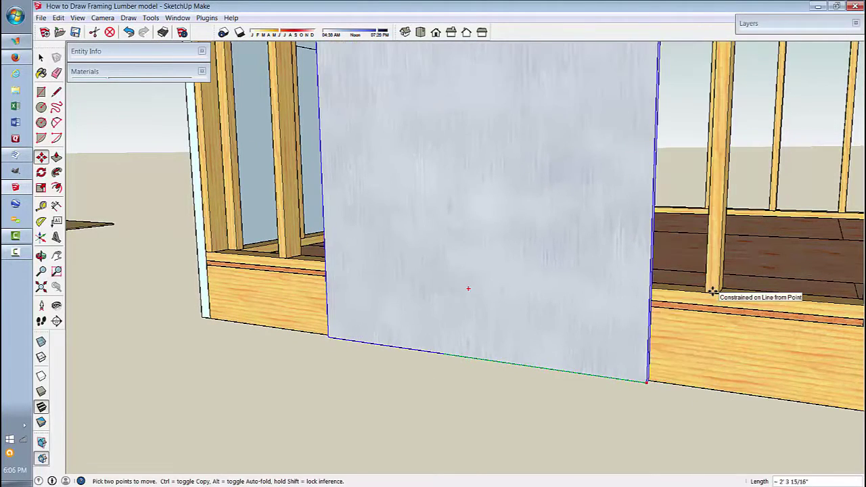
Slide the upright grey sheet along the bottom of the end wall until its side edge lines up with a stud.
{"action": "key", "text": "Escape"}
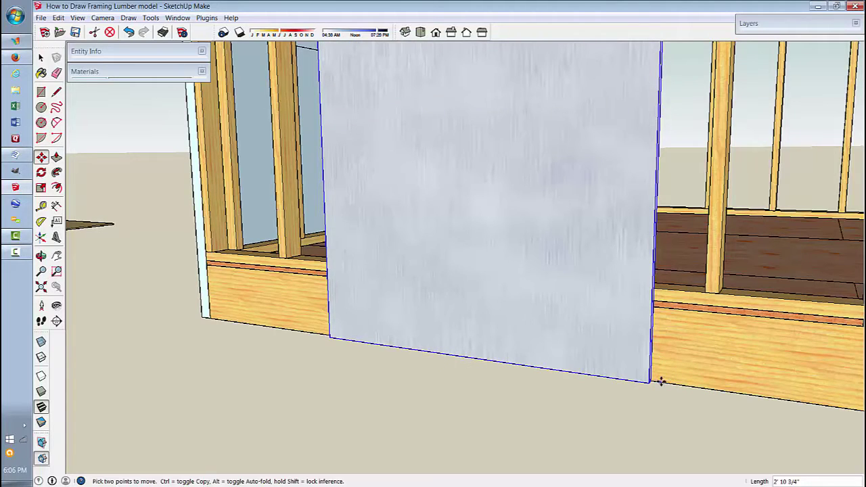
{"action": "middle_click_drag", "start_coordinate": [662, 403], "coordinate": [660, 403]}
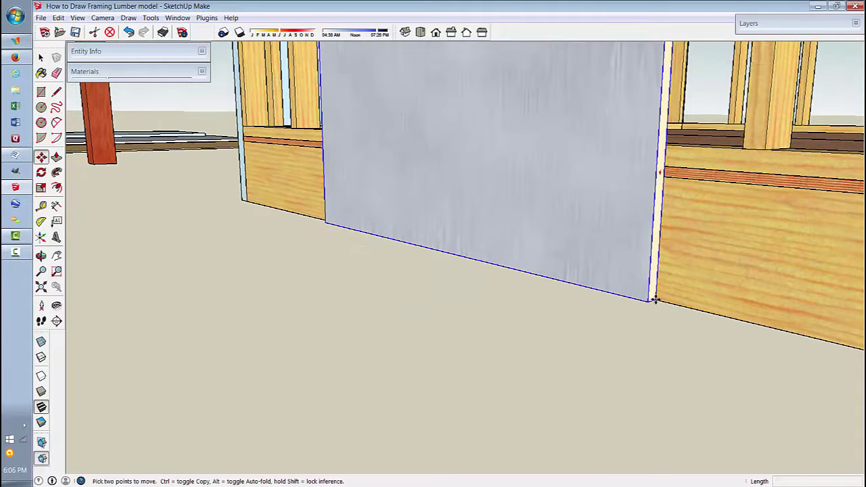
{"action": "left_click", "coordinate": [658, 300]}
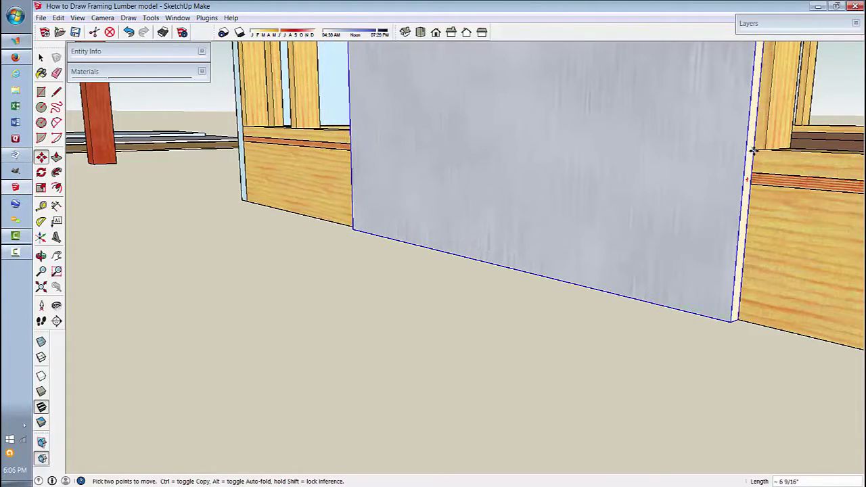
Copy the upright grey sheet 4' along the end wall, edge to edge, away from the porch side.
{"action": "scroll", "coordinate": [591, 430], "scroll_direction": "down", "scroll_amount": 8}
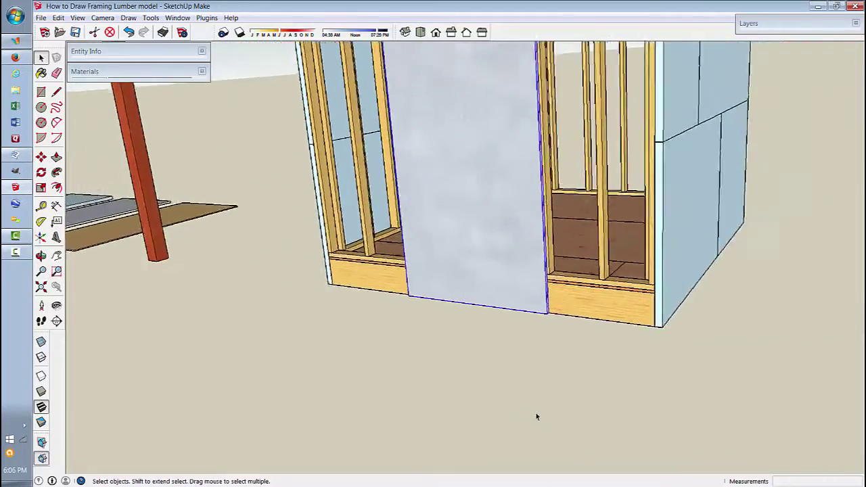
{"action": "scroll", "coordinate": [494, 305], "scroll_direction": "up", "scroll_amount": 3}
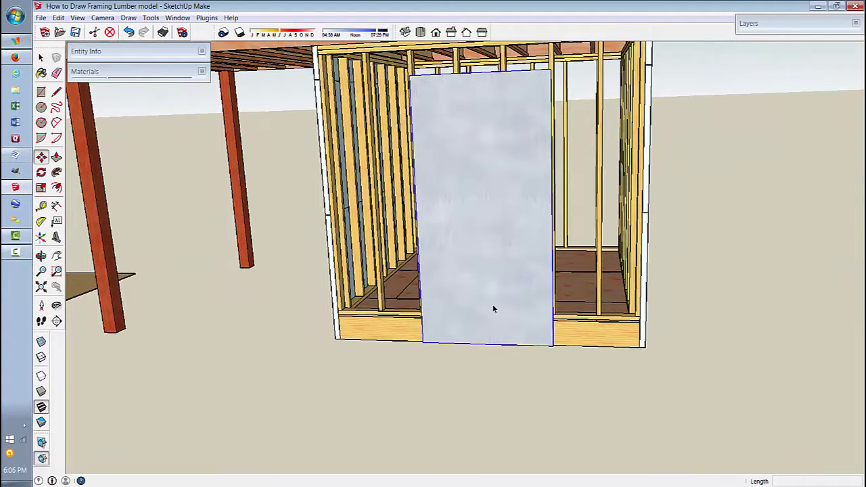
{"action": "key", "text": "ctrl"}
{"action": "left_click", "coordinate": [422, 342]}
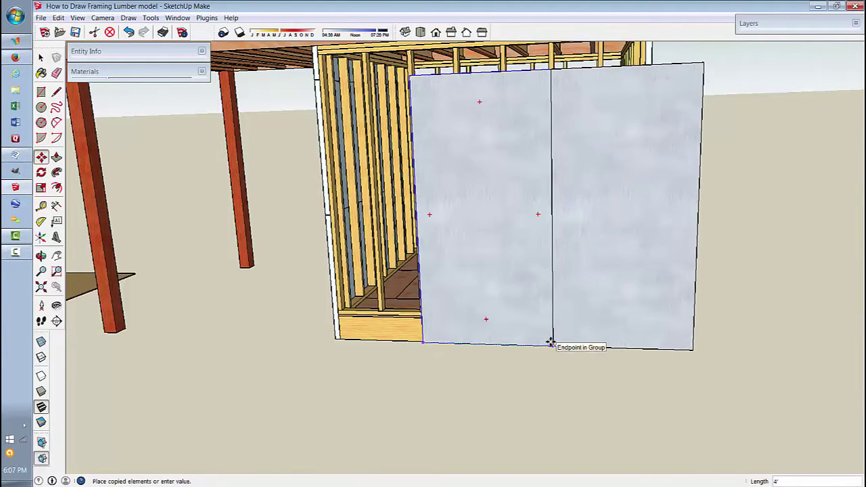
{"action": "left_click", "coordinate": [551, 343]}
Copy the middle grey sheet edge to edge toward the porch-side corner to cover the remaining gap in the end wall.
{"action": "scroll", "coordinate": [540, 362], "scroll_direction": "up", "scroll_amount": 6}
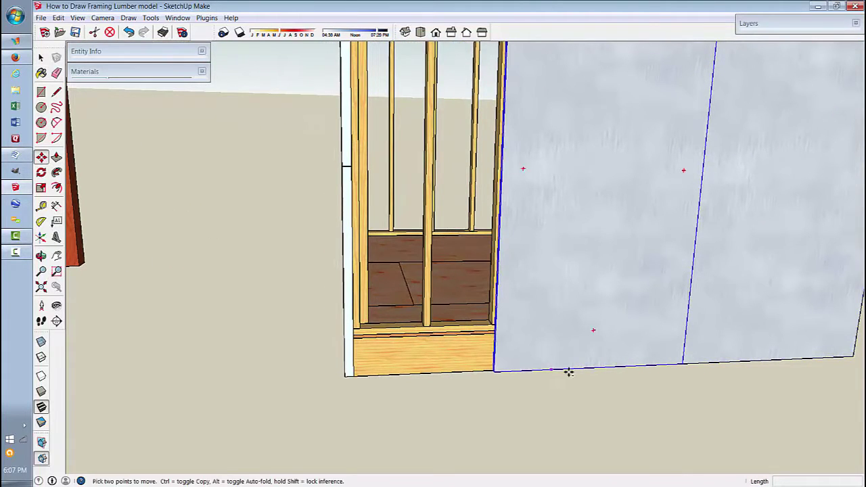
{"action": "scroll", "coordinate": [609, 369], "scroll_direction": "up", "scroll_amount": 3}
{"action": "key", "text": "ctrl"}
{"action": "left_click", "coordinate": [667, 373]}
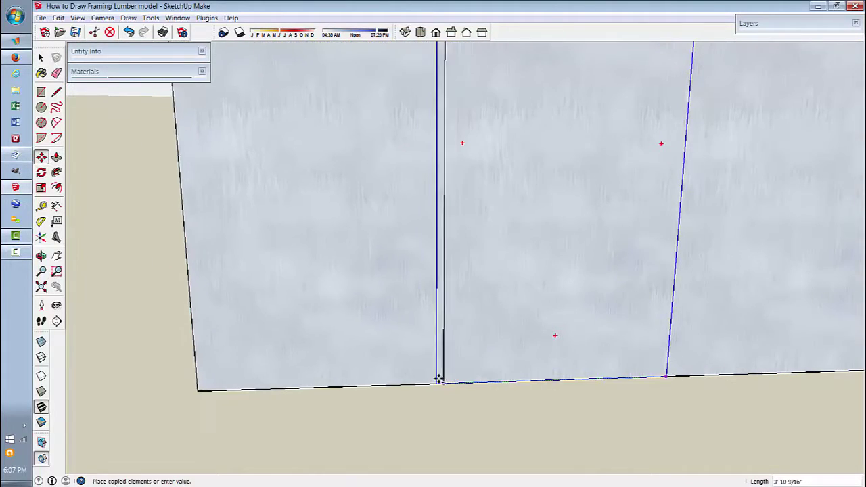
{"action": "left_click", "coordinate": [433, 383]}
Trim the porch-side grey sheet by pushing its overhanging edge back flush with the building's corner at the blue wall.
{"action": "scroll", "coordinate": [433, 383], "scroll_direction": "down", "scroll_amount": 4}
{"action": "middle_click_drag", "start_coordinate": [433, 383], "coordinate": [372, 401]}
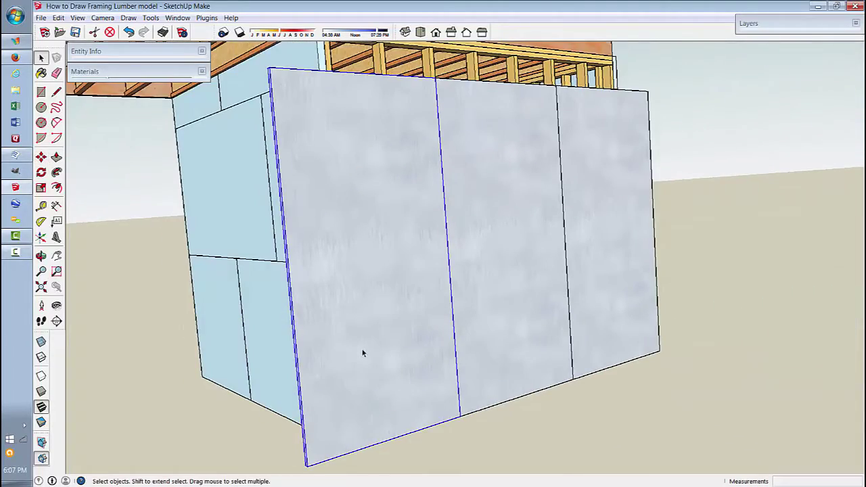
{"action": "middle_click_drag", "start_coordinate": [362, 352], "coordinate": [367, 302]}
{"action": "scroll", "coordinate": [365, 318], "scroll_direction": "up", "scroll_amount": 3}
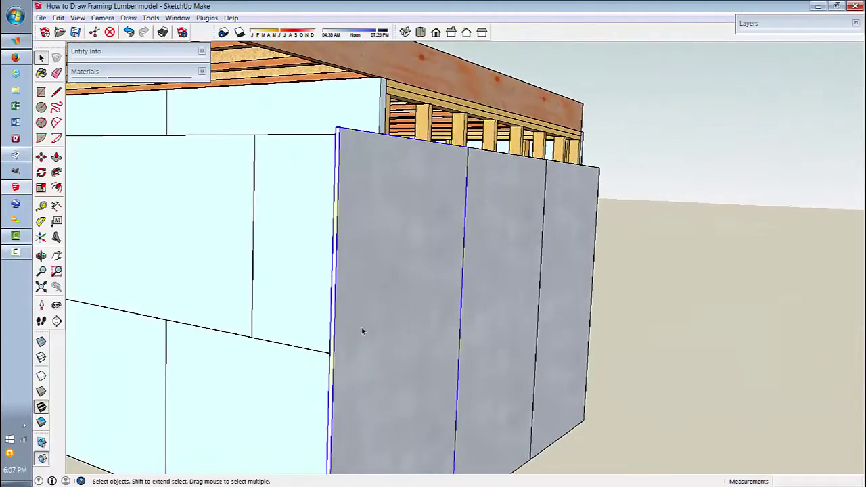
{"action": "middle_click_drag", "start_coordinate": [362, 331], "coordinate": [451, 393]}
{"action": "double_click", "coordinate": [429, 345]}
{"action": "scroll", "coordinate": [429, 344], "scroll_direction": "down", "scroll_amount": 1}
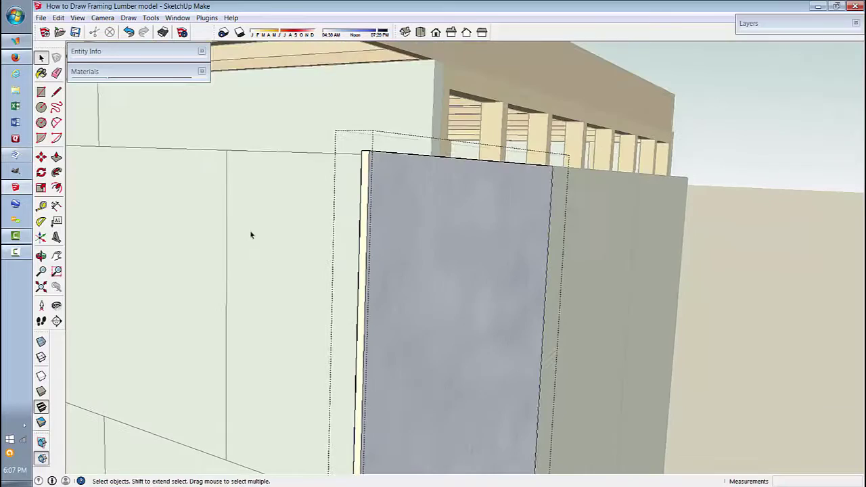
{"action": "left_click", "coordinate": [56, 157]}
{"action": "left_click", "coordinate": [359, 190]}
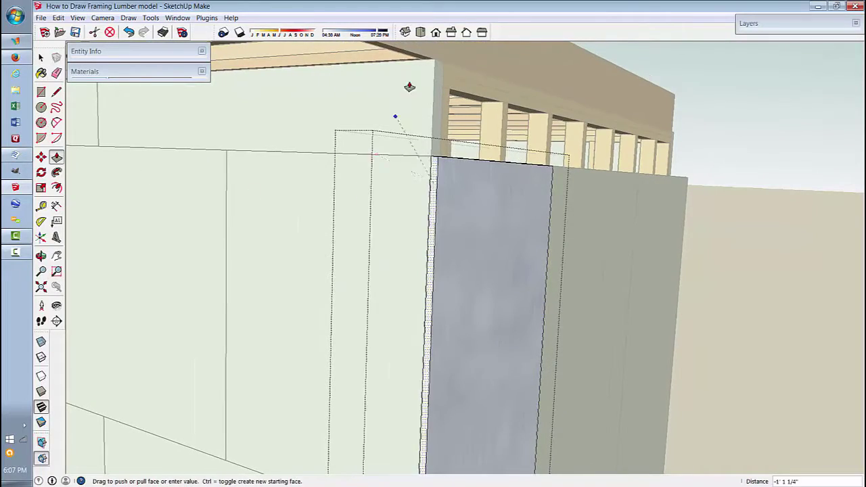
{"action": "left_click", "coordinate": [419, 126]}
Open the grey sheet at the end wall's far corner and push its overhanging edge back 1' 3 7/8", flush with the corner.
{"action": "middle_click_drag", "start_coordinate": [514, 144], "coordinate": [528, 328]}
{"action": "scroll", "coordinate": [414, 317], "scroll_direction": "down", "scroll_amount": 4}
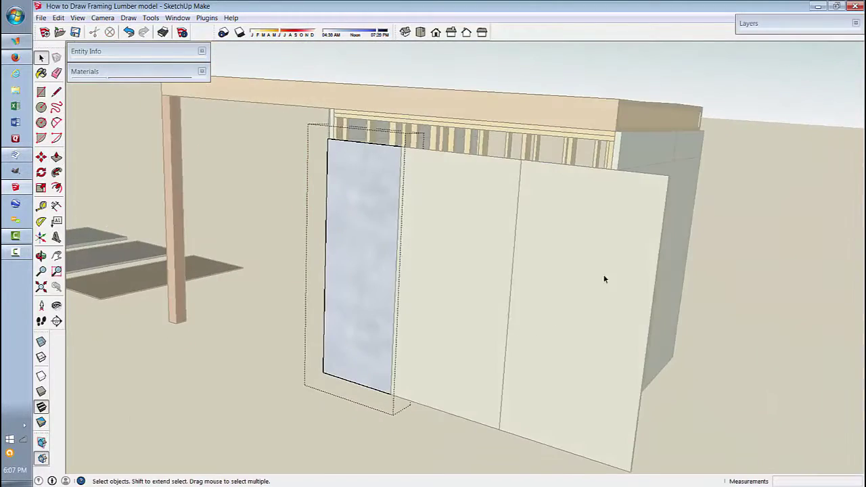
{"action": "left_click", "coordinate": [605, 279]}
{"action": "middle_click_drag", "start_coordinate": [526, 269], "coordinate": [497, 267]}
{"action": "left_click", "coordinate": [57, 157]}
{"action": "middle_click_drag", "start_coordinate": [612, 263], "coordinate": [481, 259]}
{"action": "scroll", "coordinate": [481, 259], "scroll_direction": "up", "scroll_amount": 2}
{"action": "left_click", "coordinate": [478, 250]}
{"action": "left_click", "coordinate": [527, 184]}
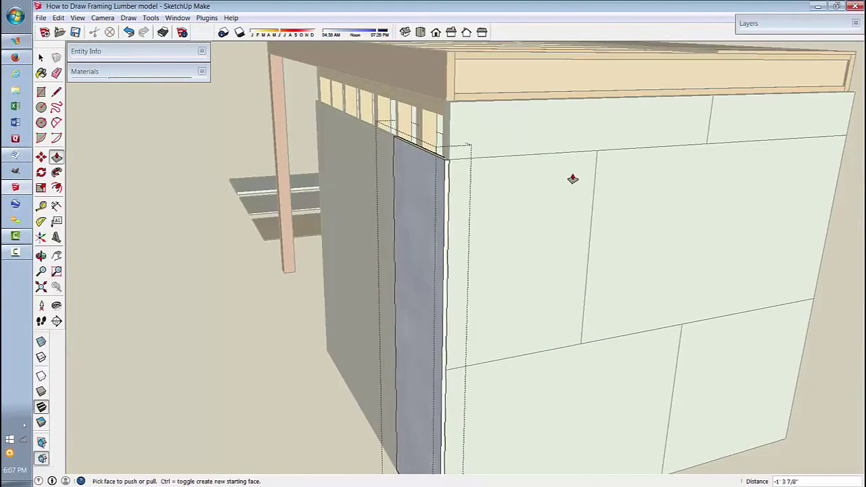
Move all three grey end-wall sheets up 10 5/8" together, aligning their tops with the top corner of the blue sheets under the beam.
{"action": "scroll", "coordinate": [472, 266], "scroll_direction": "down", "scroll_amount": 5}
{"action": "middle_click_drag", "start_coordinate": [398, 294], "coordinate": [352, 236]}
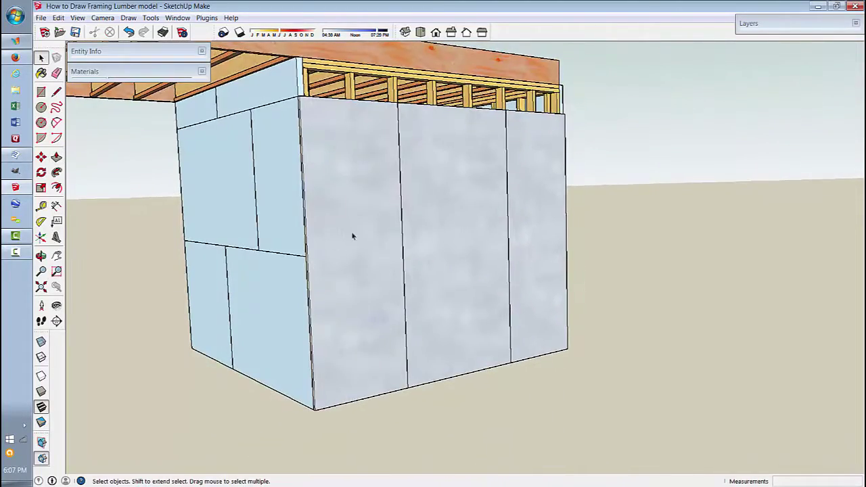
{"action": "left_click", "coordinate": [358, 309]}
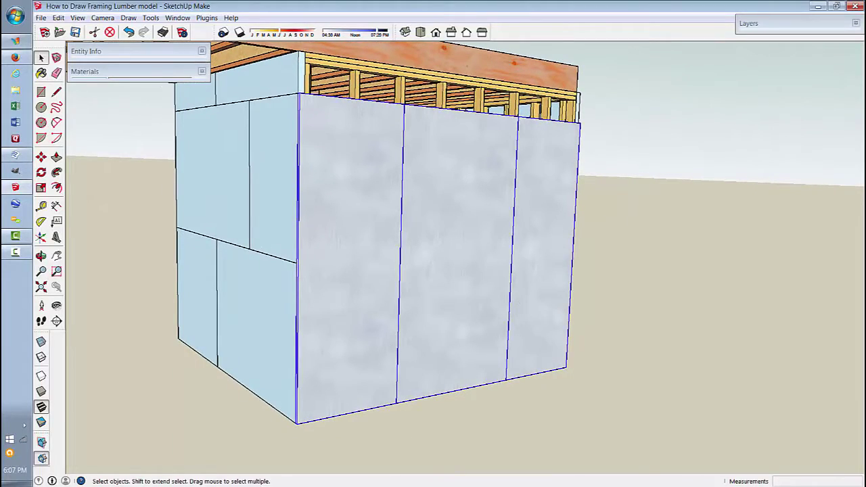
{"action": "key", "text": "m"}
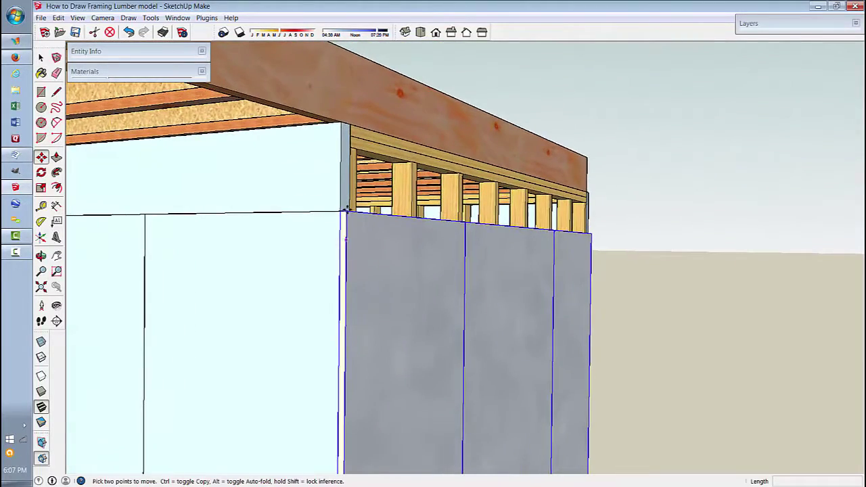
{"action": "left_click", "coordinate": [341, 212]}
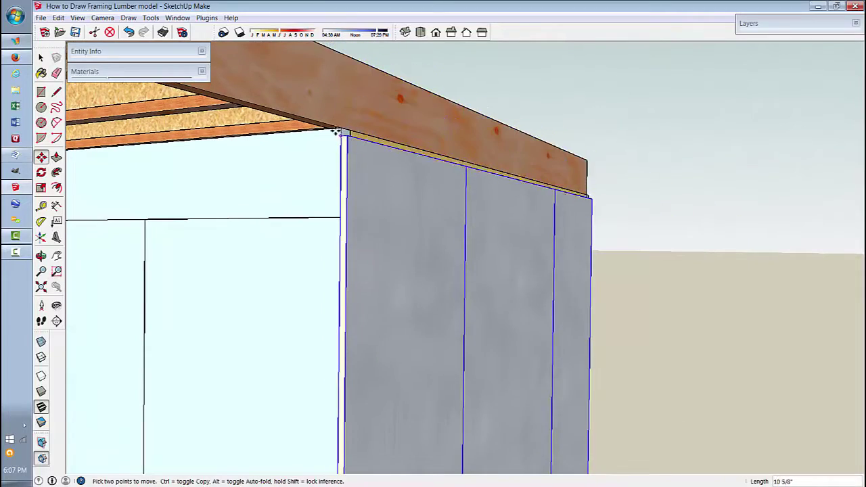
{"action": "left_click", "coordinate": [336, 128]}
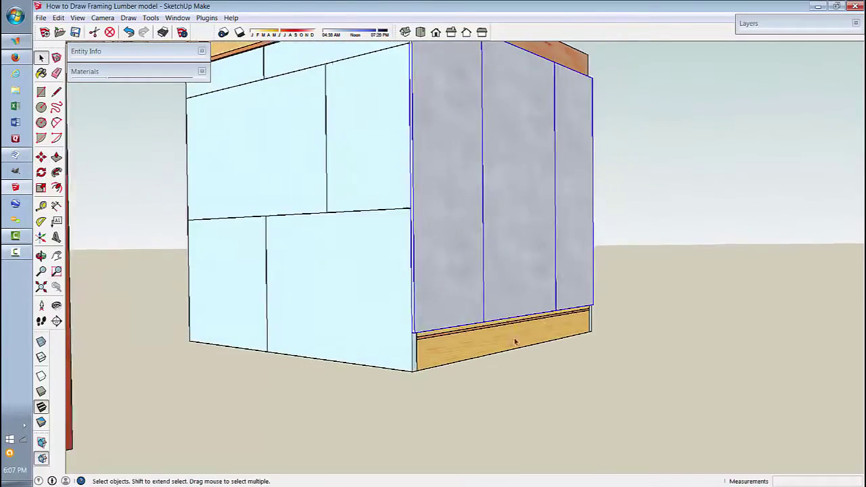
{"action": "left_click", "coordinate": [671, 419]}
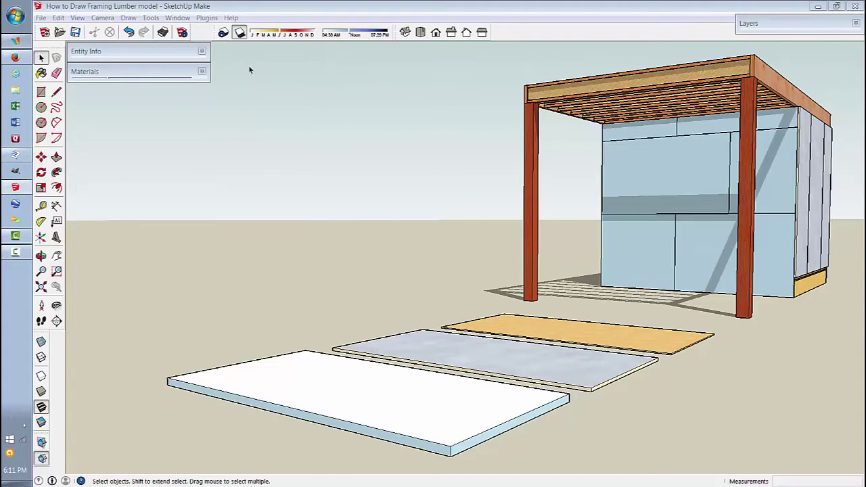
Turn off the shadows and open the blue sheet lying on the ground for editing.
{"action": "left_click", "coordinate": [240, 34]}
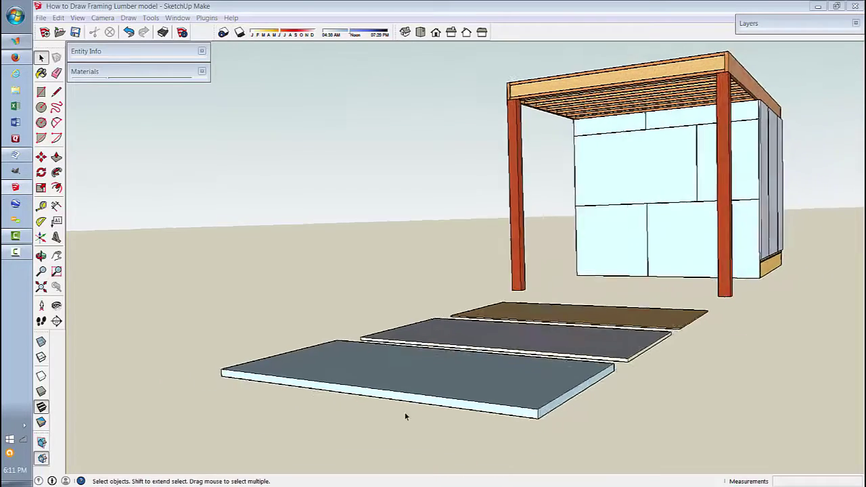
{"action": "middle_click_drag", "start_coordinate": [406, 413], "coordinate": [458, 393]}
{"action": "left_click", "coordinate": [499, 361]}
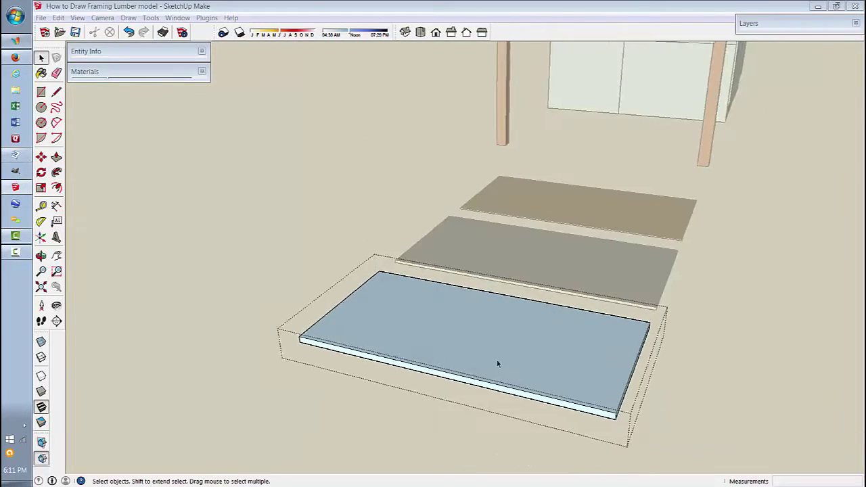
{"action": "middle_click_drag", "start_coordinate": [499, 361], "coordinate": [429, 339]}
{"action": "scroll", "coordinate": [429, 340], "scroll_direction": "up", "scroll_amount": 2}
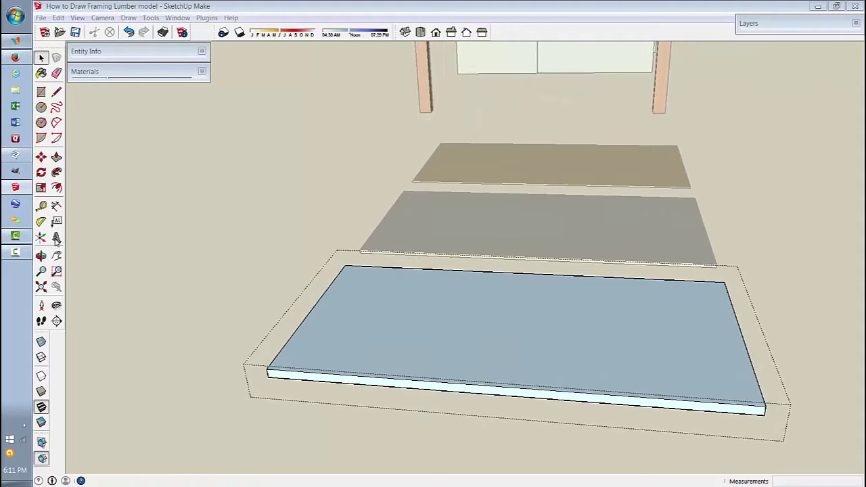
Start a 3D text reading "UN-CERTI-FOAM" in the Arial Black font.
{"action": "left_click", "coordinate": [56, 238]}
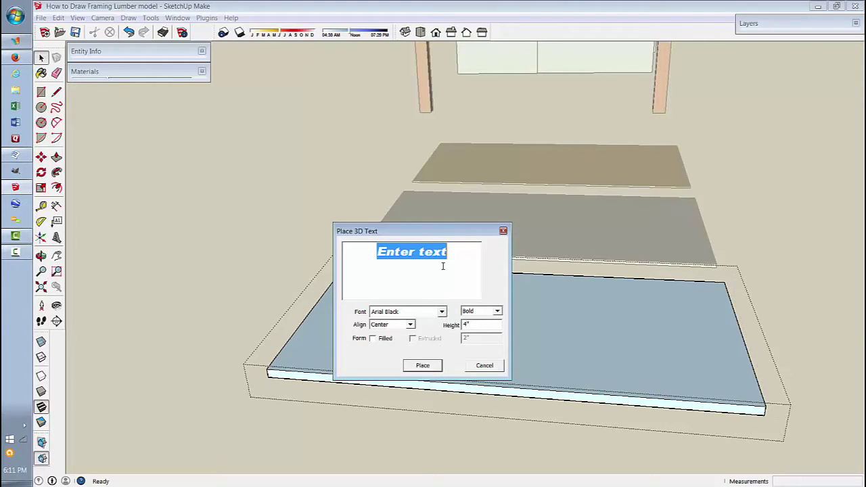
{"action": "left_click", "coordinate": [442, 312]}
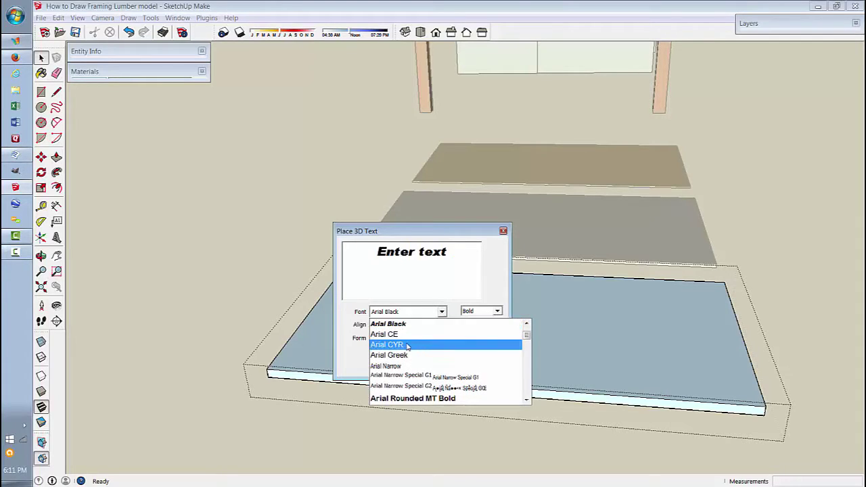
{"action": "left_click", "coordinate": [396, 325]}
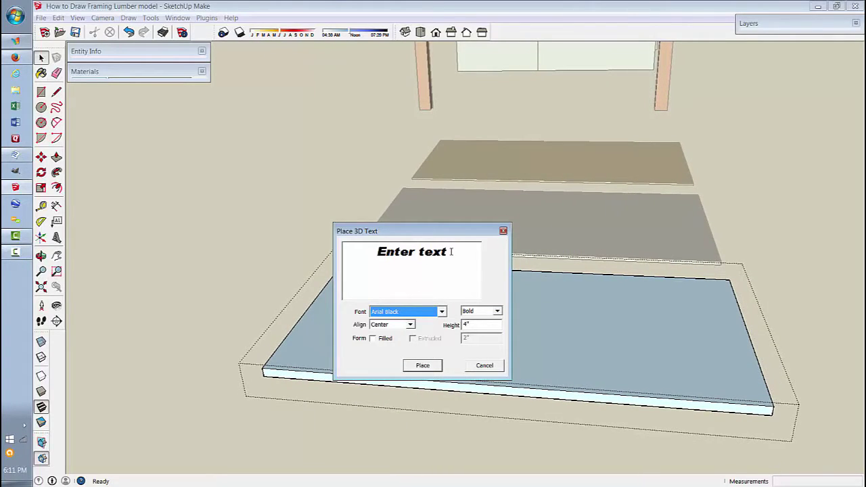
{"action": "left_click_drag", "start_coordinate": [451, 252], "coordinate": [372, 260]}
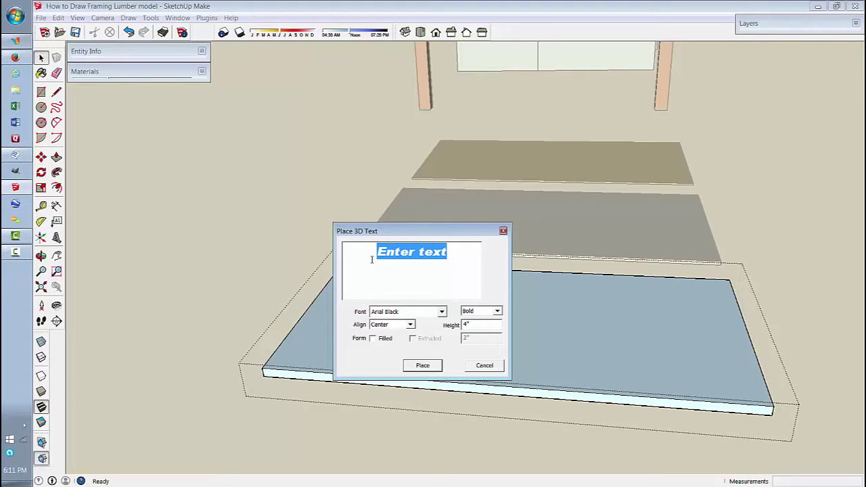
{"action": "type", "text": "U"}
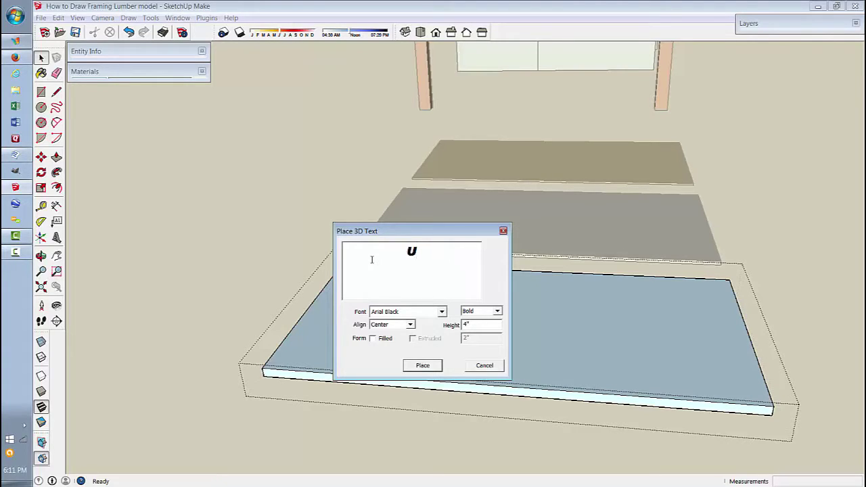
{"action": "type", "text": "N-CERTI-FOAM"}
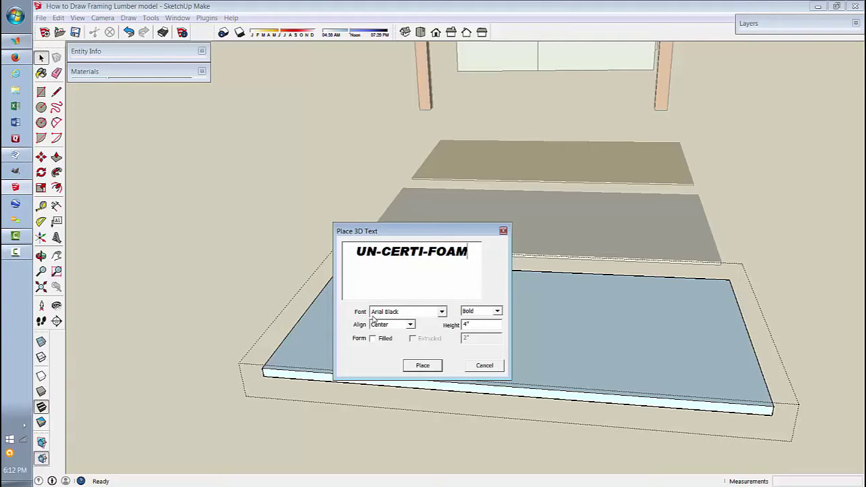
Set the 3D text to Bold, height 6, with neither fill nor extrusion, and place it on the blue sheet's top face.
{"action": "left_click", "coordinate": [498, 312]}
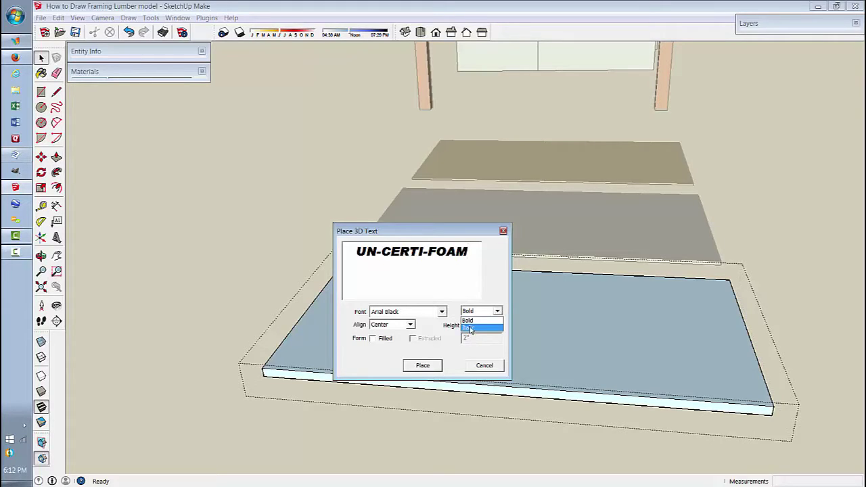
{"action": "left_click", "coordinate": [453, 315]}
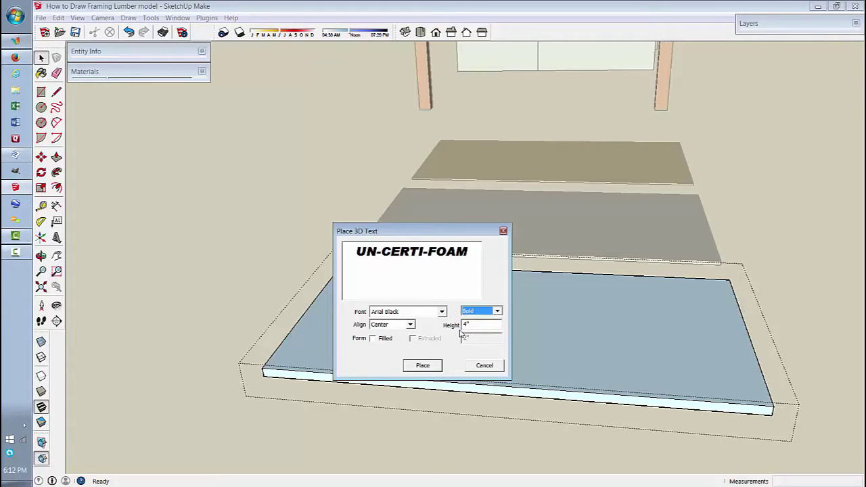
{"action": "left_click", "coordinate": [466, 324]}
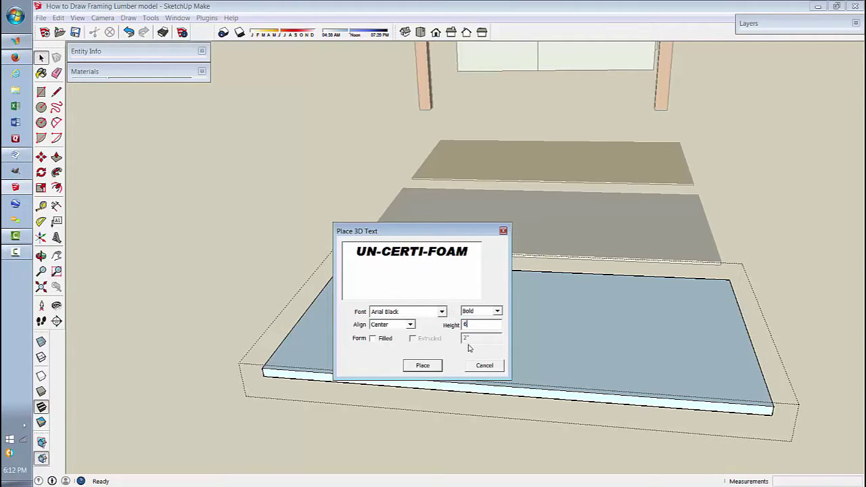
{"action": "left_click", "coordinate": [374, 338]}
{"action": "left_click", "coordinate": [412, 342]}
{"action": "left_click", "coordinate": [412, 342]}
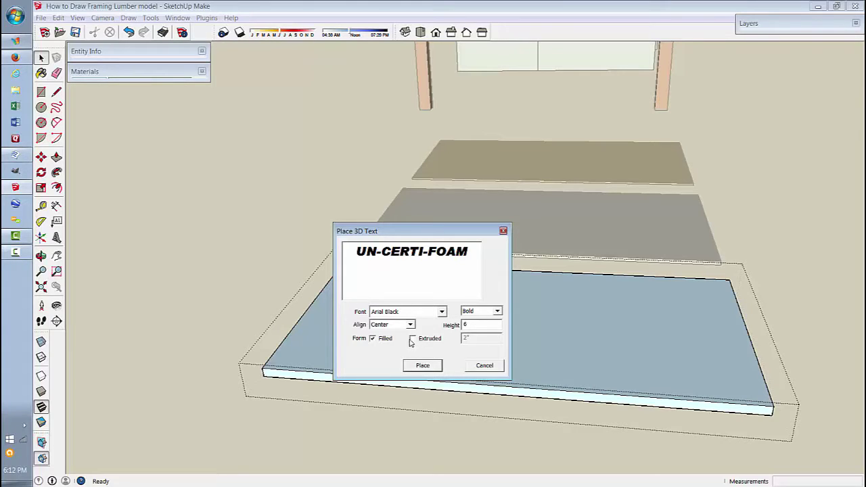
{"action": "left_click", "coordinate": [373, 339]}
{"action": "left_click", "coordinate": [422, 365]}
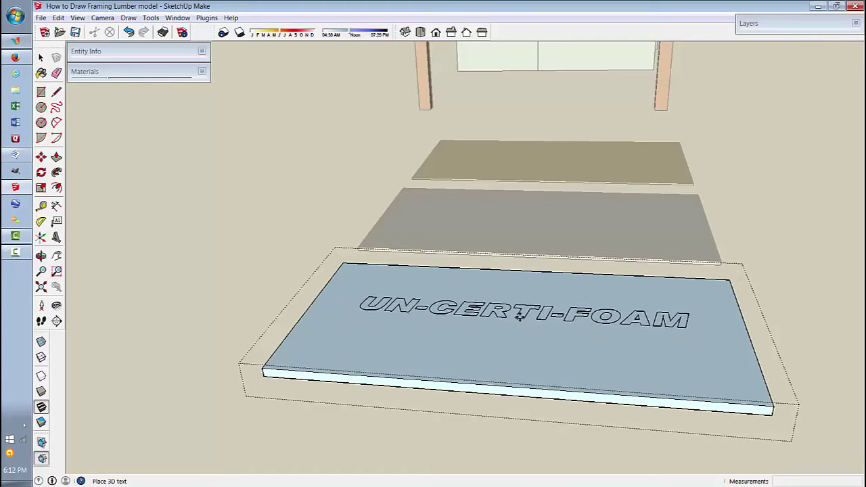
{"action": "left_click", "coordinate": [514, 322]}
Examine the placed lettering up close and check its entity information for the type of object it is.
{"action": "scroll", "coordinate": [516, 323], "scroll_direction": "up", "scroll_amount": 1}
{"action": "scroll", "coordinate": [516, 323], "scroll_direction": "up", "scroll_amount": 5}
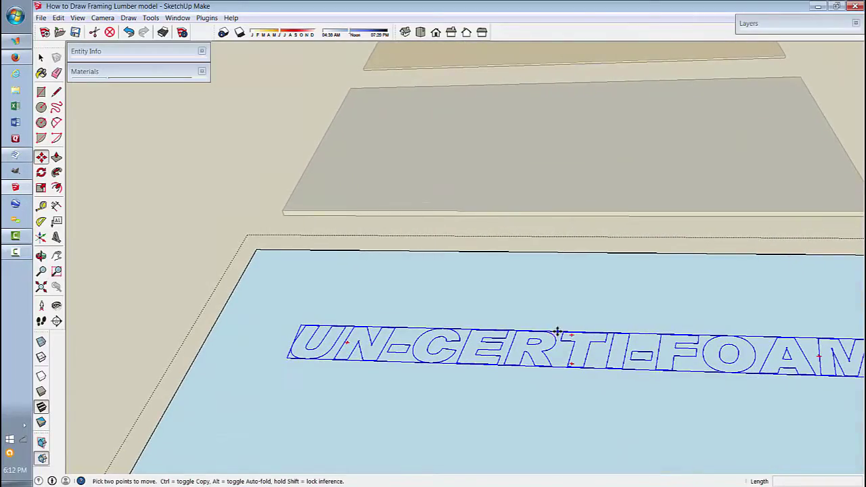
{"action": "scroll", "coordinate": [557, 332], "scroll_direction": "down", "scroll_amount": 4}
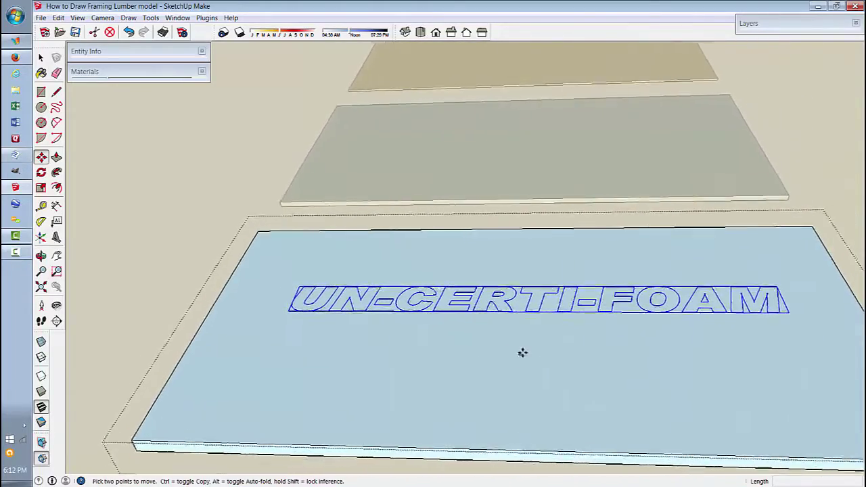
{"action": "key", "text": "space"}
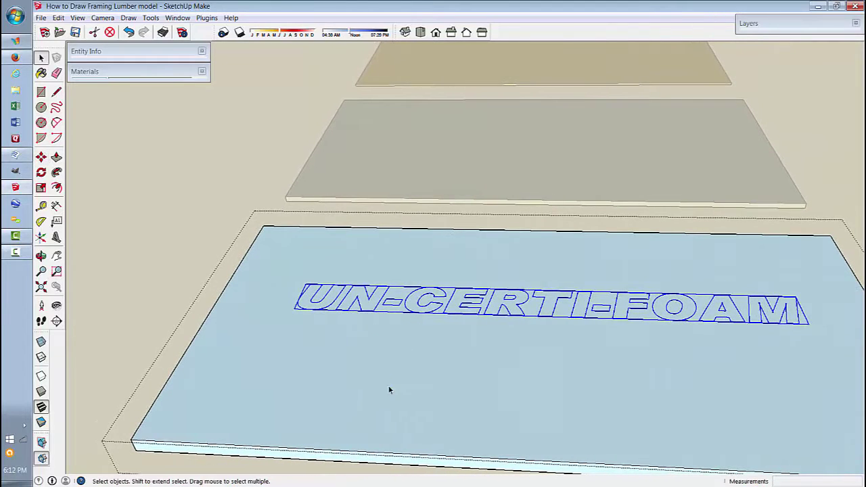
{"action": "left_click", "coordinate": [388, 385]}
{"action": "left_click", "coordinate": [386, 297]}
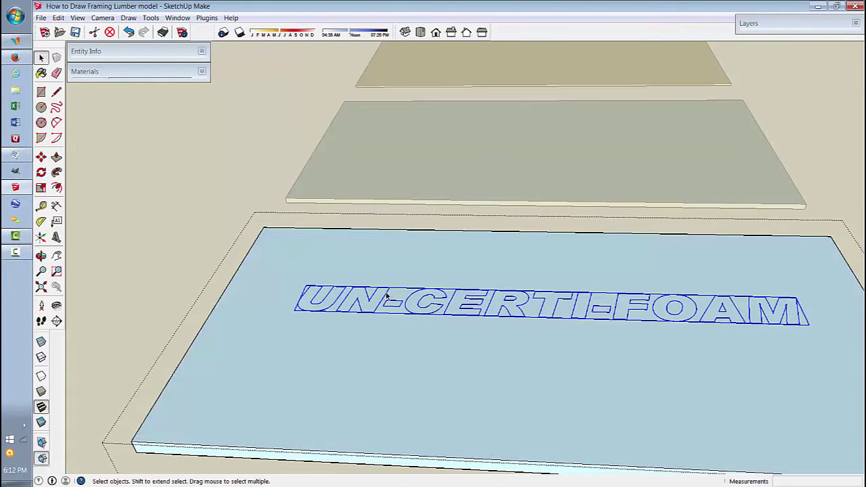
{"action": "left_click", "coordinate": [133, 54]}
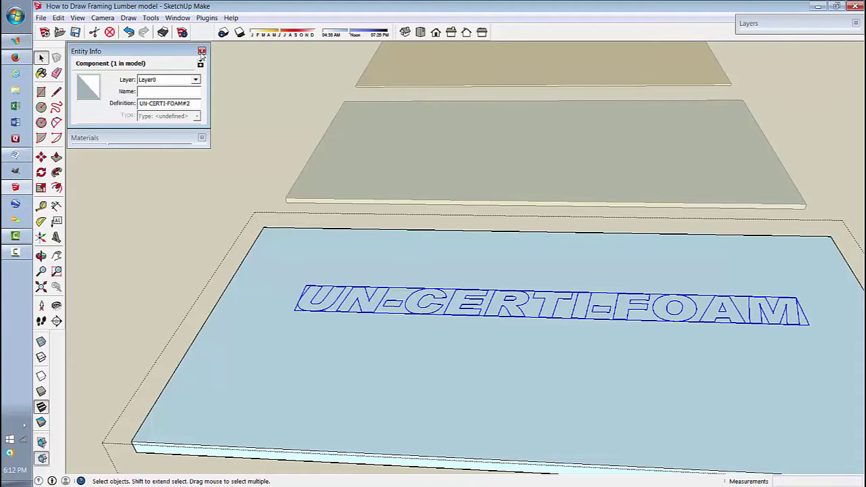
{"action": "left_click", "coordinate": [172, 54]}
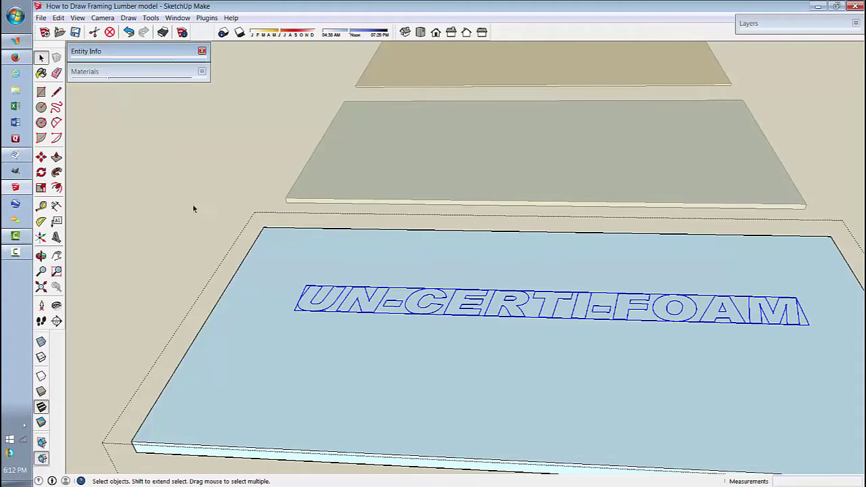
Explode the UN-CERTI-FOAM text component and make its letter outlines into a group.
{"action": "right_click", "coordinate": [410, 315]}
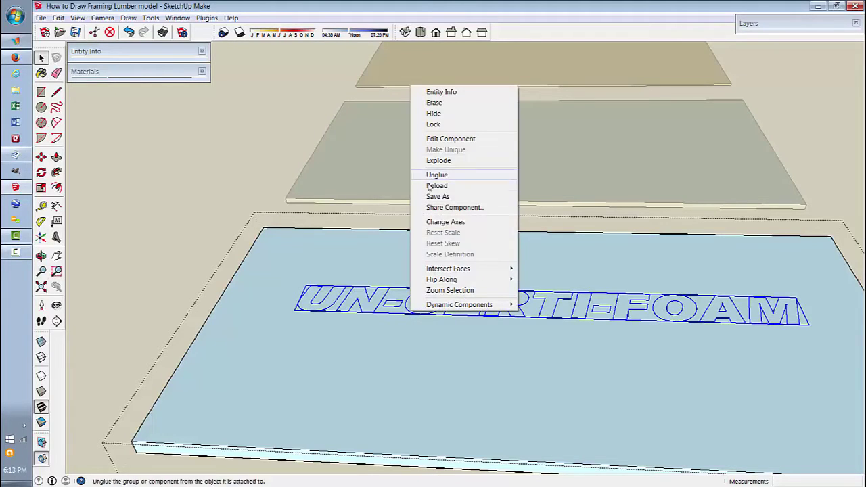
{"action": "left_click", "coordinate": [446, 162]}
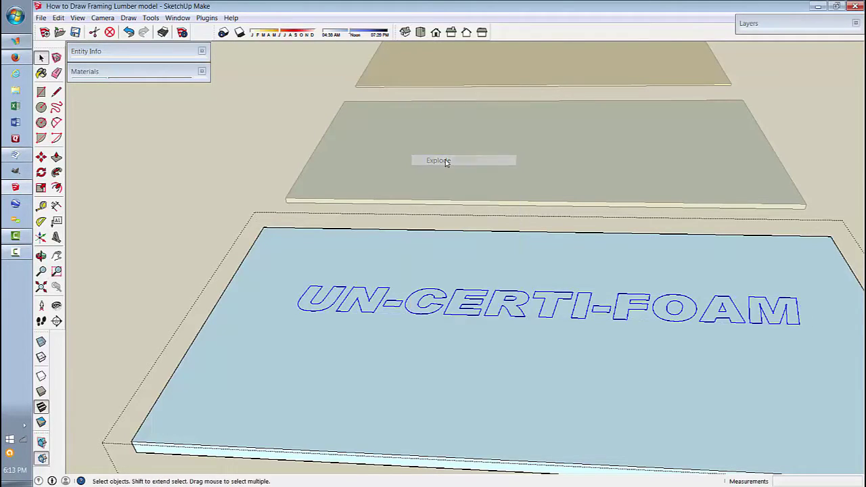
{"action": "right_click", "coordinate": [456, 296]}
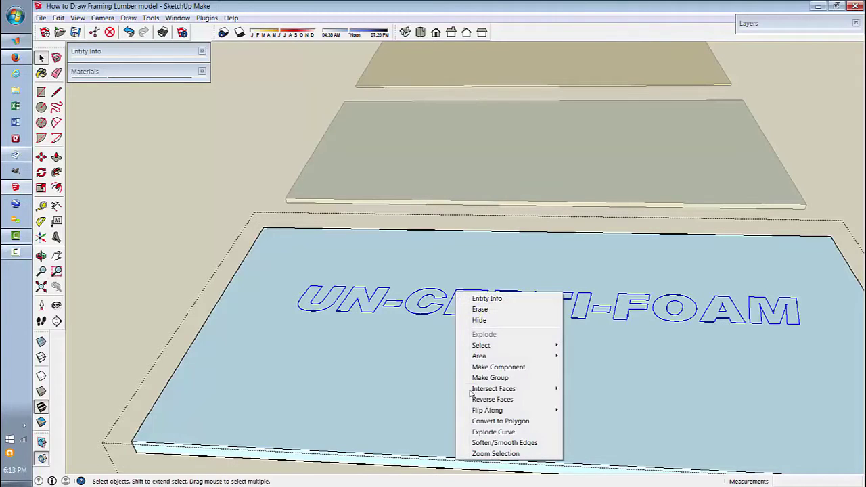
{"action": "left_click", "coordinate": [490, 378]}
{"action": "left_click", "coordinate": [514, 345]}
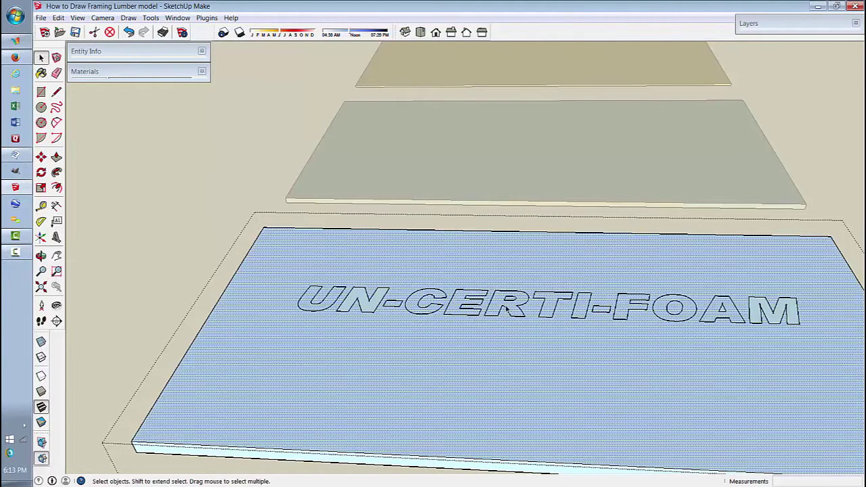
Move the lettering group about 1' 2 3/4" across the blue sheet towards its front edge, clear of the leftover outlines.
{"action": "left_click", "coordinate": [510, 298]}
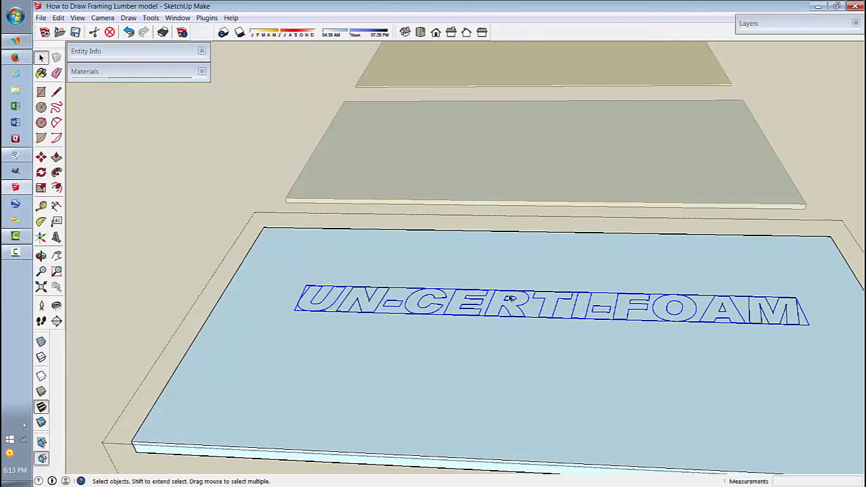
{"action": "key", "text": "m"}
{"action": "left_click", "coordinate": [494, 296]}
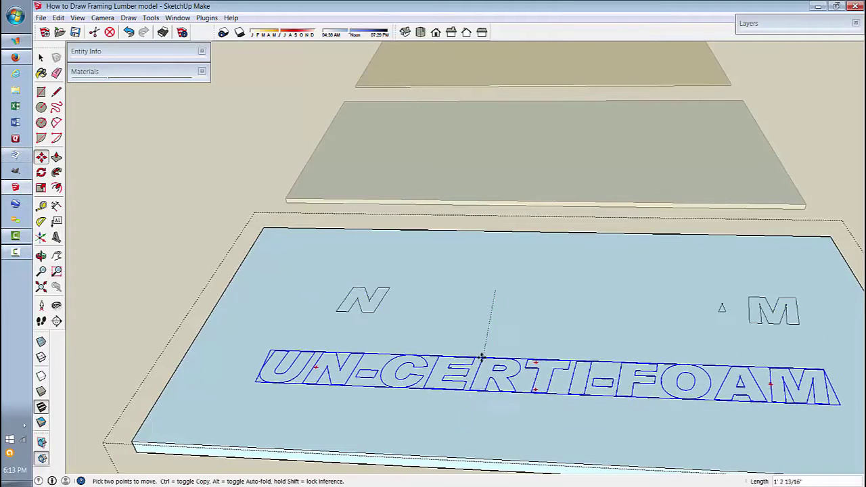
{"action": "left_click", "coordinate": [488, 357]}
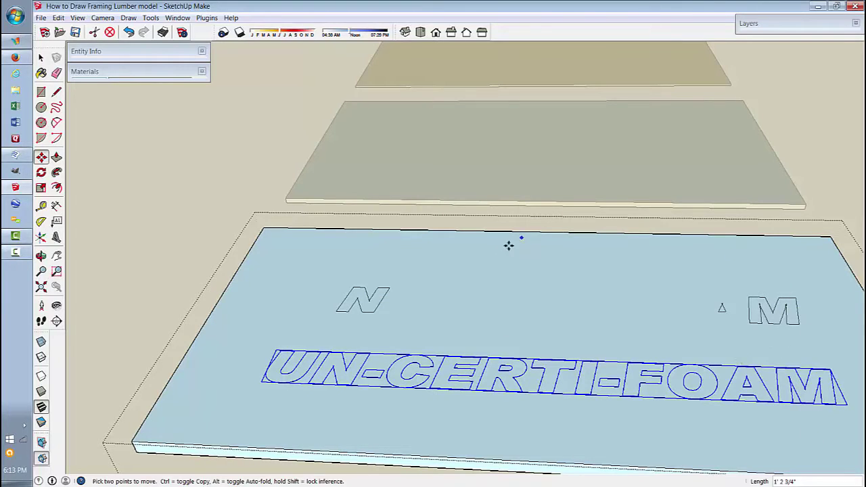
Delete the leftover N, M and small triangle outlines stuck to the blue sheet's top face.
{"action": "key", "text": "space"}
{"action": "left_click_drag", "start_coordinate": [307, 251], "coordinate": [816, 336]}
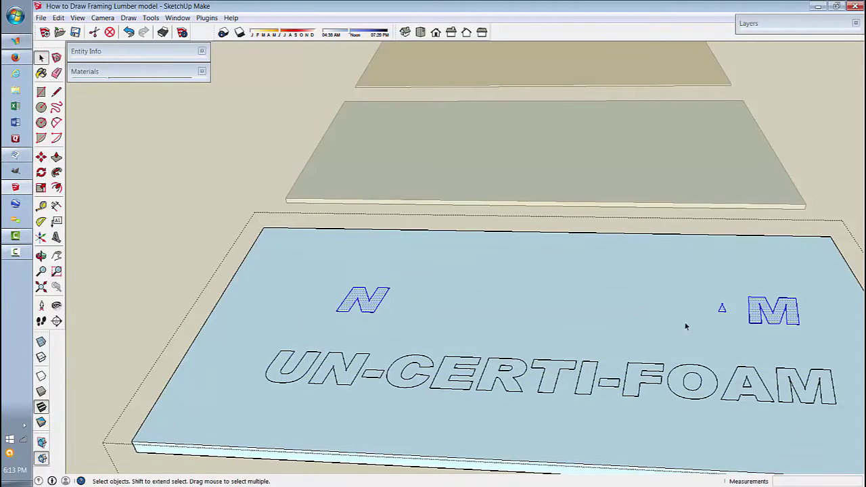
{"action": "middle_click_drag", "start_coordinate": [685, 327], "coordinate": [350, 243]}
{"action": "left_click_drag", "start_coordinate": [313, 218], "coordinate": [802, 317]}
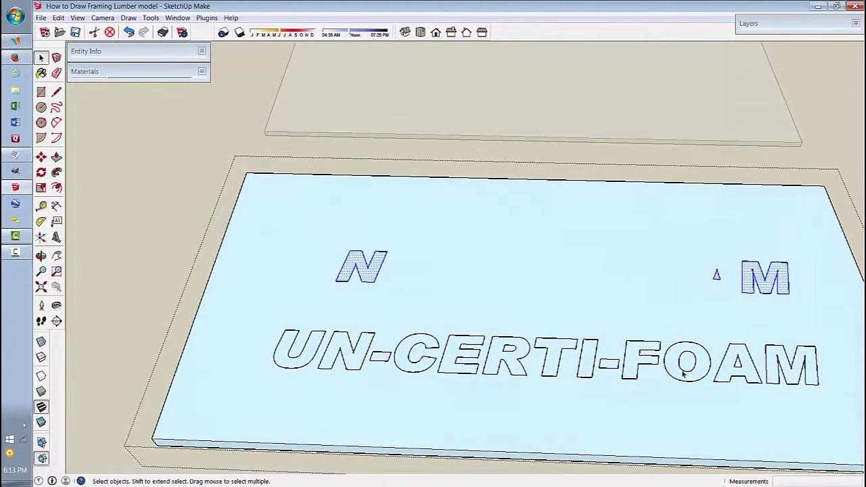
{"action": "key", "text": "Delete"}
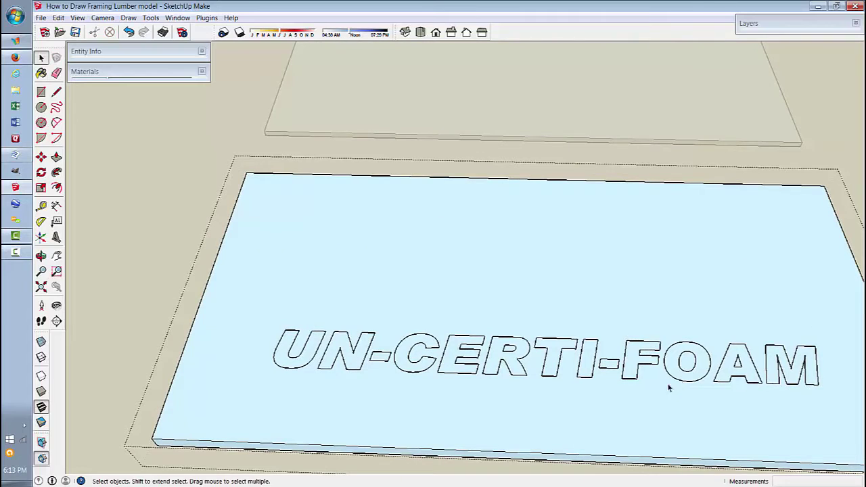
Move the lettering group back along the green axis by about 1' 1 11/16" towards the sheet's rear edge.
{"action": "left_click", "coordinate": [444, 363]}
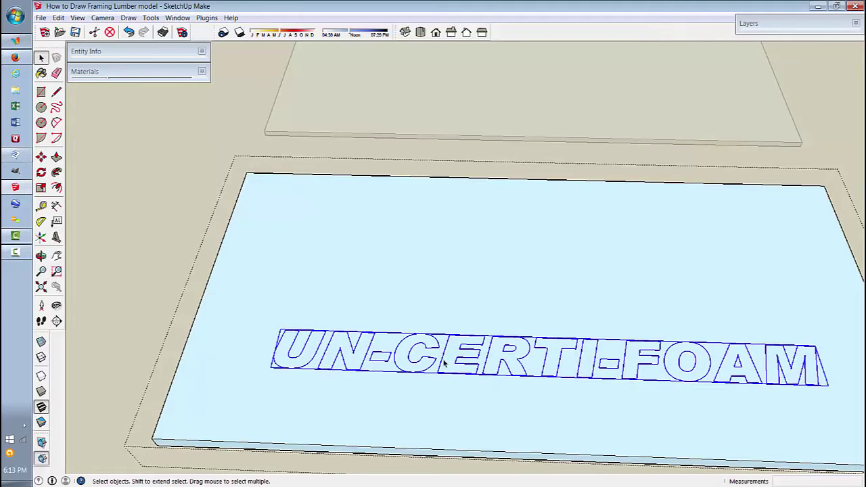
{"action": "key", "text": "m"}
{"action": "left_click", "coordinate": [458, 332]}
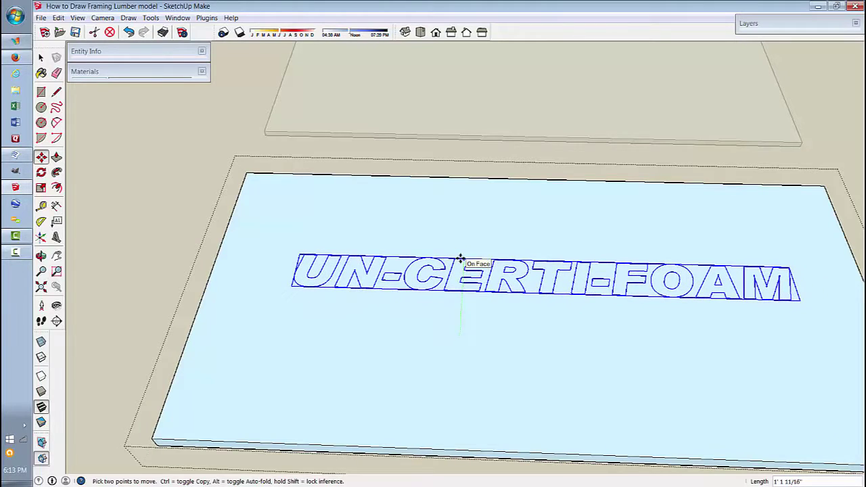
{"action": "left_click", "coordinate": [460, 259]}
Explode the lettering group so its outlines merge with the blue sheet's top face.
{"action": "middle_click_drag", "start_coordinate": [558, 290], "coordinate": [545, 315]}
{"action": "scroll", "coordinate": [516, 334], "scroll_direction": "up", "scroll_amount": 2}
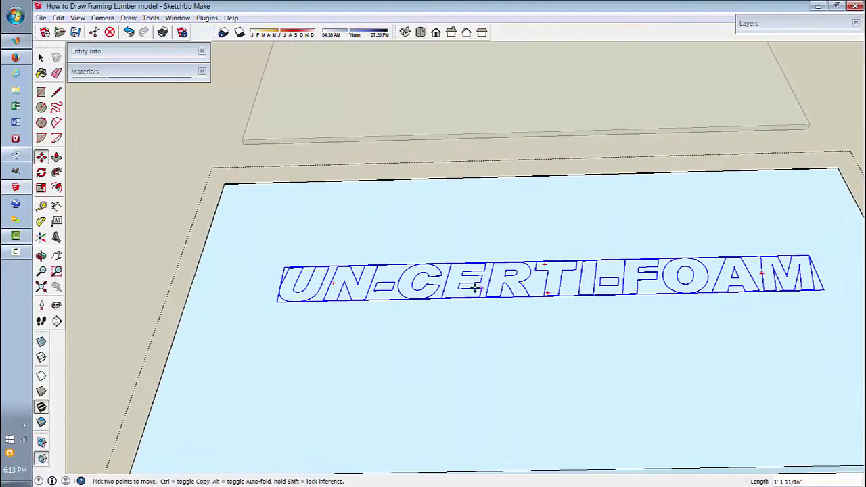
{"action": "scroll", "coordinate": [471, 291], "scroll_direction": "up", "scroll_amount": 2}
{"action": "right_click", "coordinate": [473, 289]}
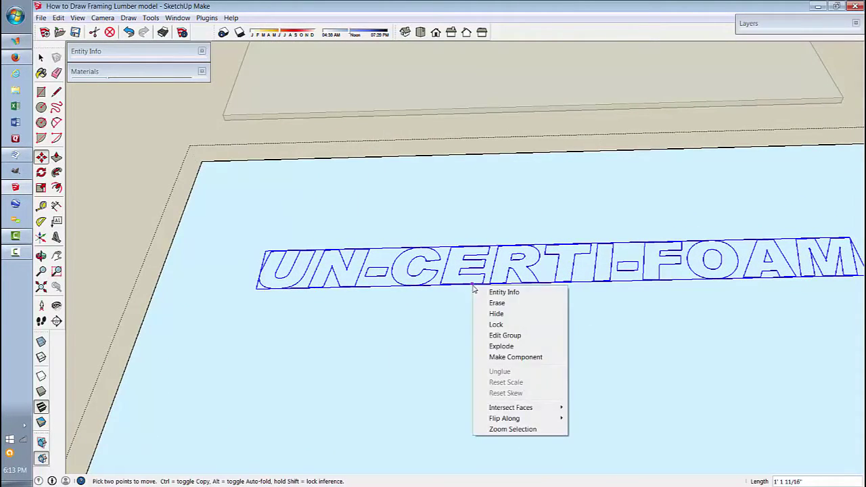
{"action": "left_click", "coordinate": [500, 345]}
{"action": "left_click", "coordinate": [461, 363]}
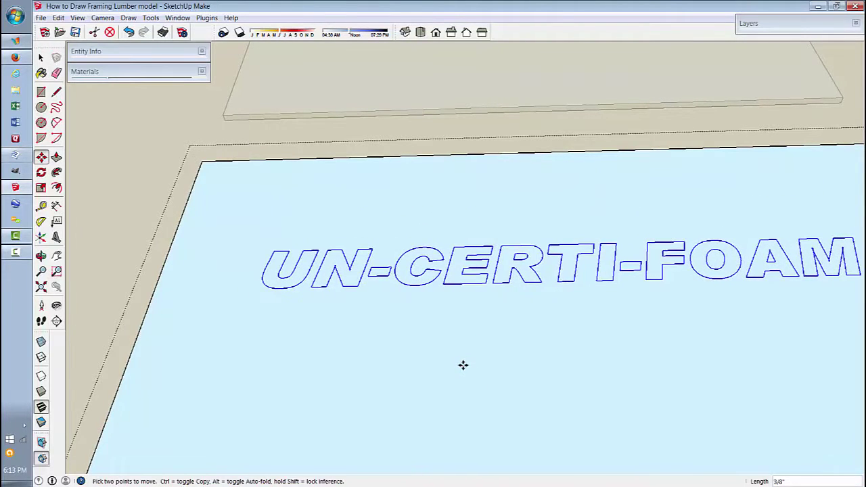
{"action": "scroll", "coordinate": [462, 366], "scroll_direction": "down", "scroll_amount": 4}
{"action": "key", "text": "space"}
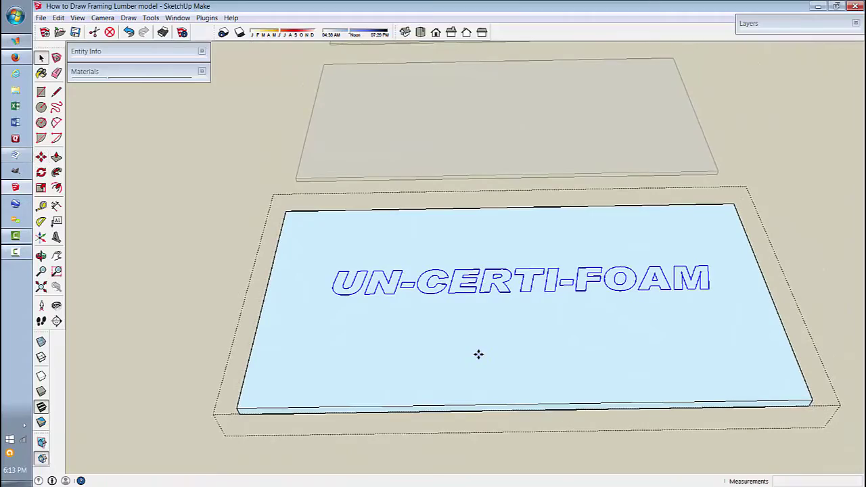
{"action": "left_click", "coordinate": [479, 355]}
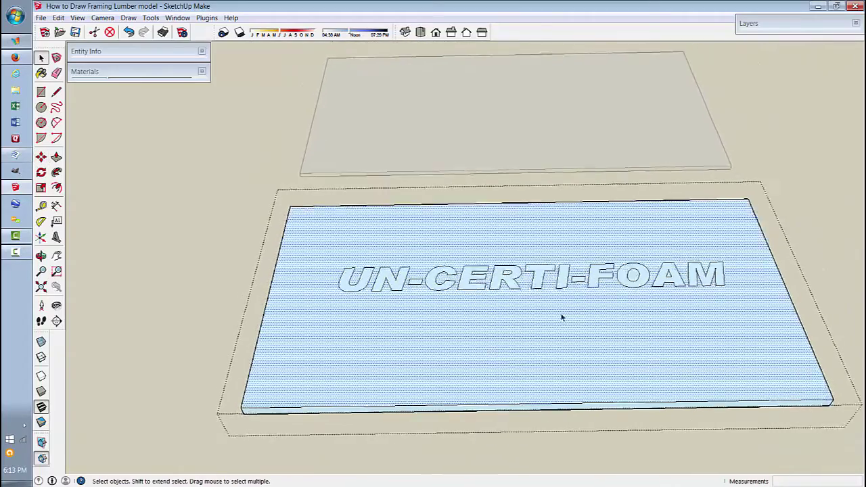
Delete the two small stray triangles at the inner corners of the letter N.
{"action": "scroll", "coordinate": [458, 280], "scroll_direction": "up", "scroll_amount": 6}
{"action": "middle_click_drag", "start_coordinate": [446, 276], "coordinate": [402, 251]}
{"action": "left_click", "coordinate": [402, 250]}
{"action": "left_click", "coordinate": [345, 223]}
{"action": "scroll", "coordinate": [446, 252], "scroll_direction": "down", "scroll_amount": 2}
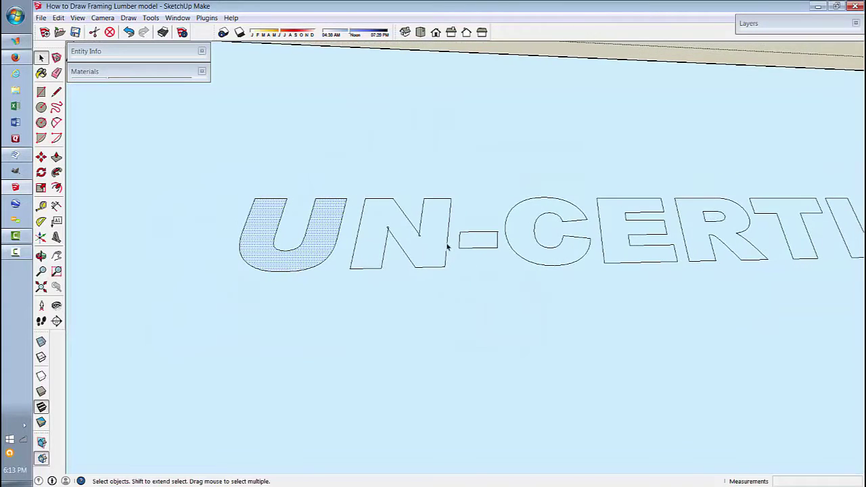
{"action": "scroll", "coordinate": [443, 271], "scroll_direction": "up", "scroll_amount": 6}
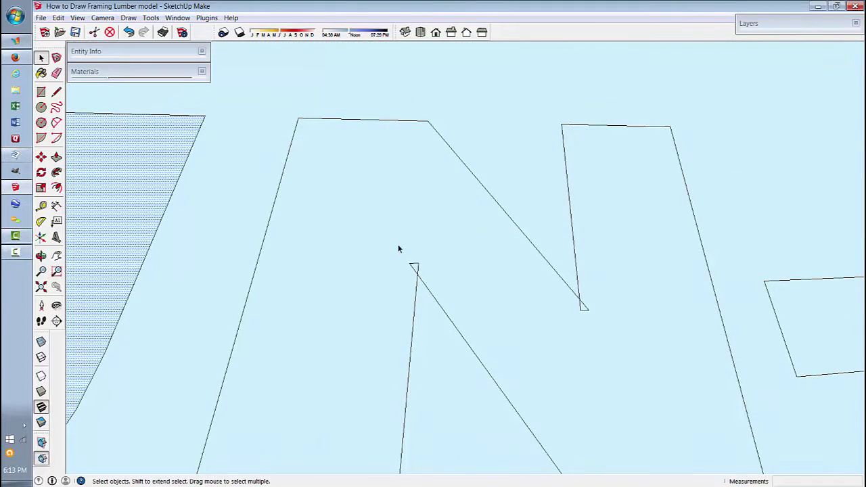
{"action": "left_click_drag", "start_coordinate": [399, 249], "coordinate": [438, 289]}
{"action": "key", "text": "Delete"}
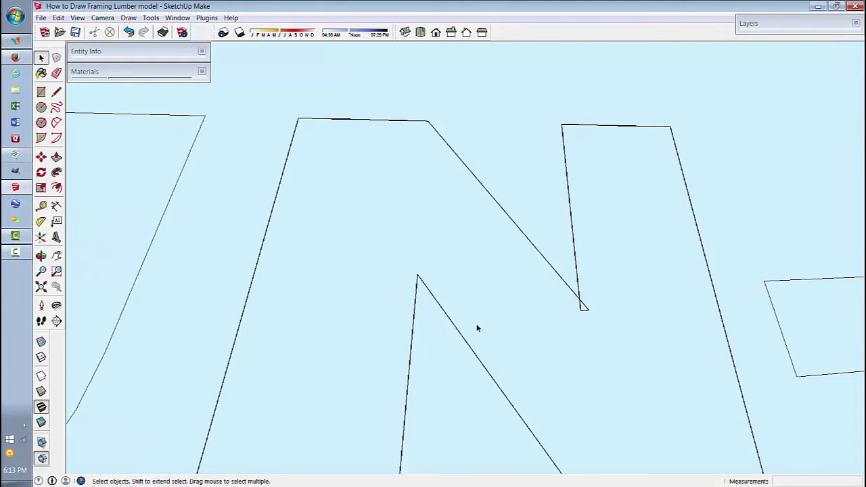
{"action": "left_click", "coordinate": [583, 306]}
{"action": "key", "text": "Delete"}
{"action": "left_click", "coordinate": [593, 332]}
Redraw the top-left edge of the letter N so it forms its own face, and check it against the sheet face.
{"action": "scroll", "coordinate": [407, 206], "scroll_direction": "down", "scroll_amount": 3}
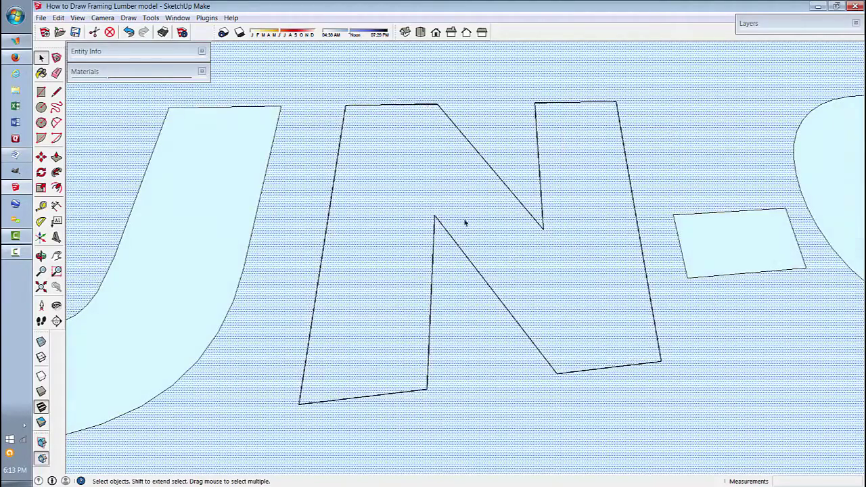
{"action": "scroll", "coordinate": [534, 135], "scroll_direction": "up", "scroll_amount": 2}
{"action": "scroll", "coordinate": [623, 289], "scroll_direction": "down", "scroll_amount": 2}
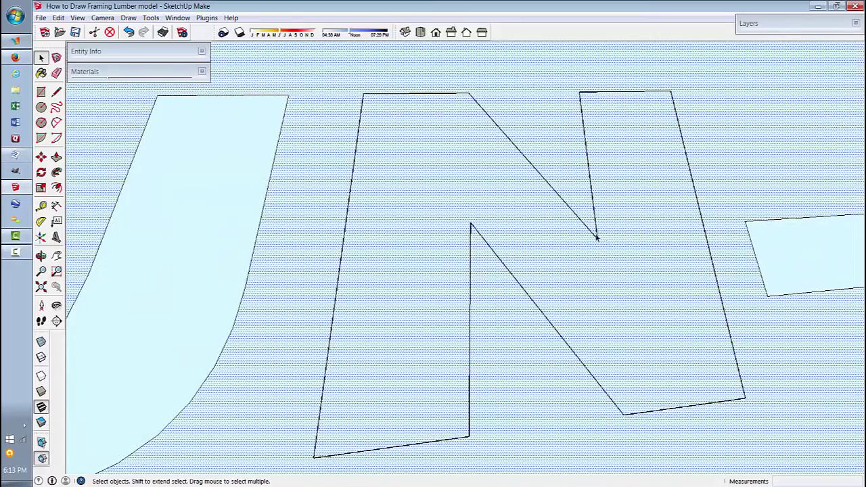
{"action": "scroll", "coordinate": [580, 371], "scroll_direction": "up", "scroll_amount": 1}
{"action": "scroll", "coordinate": [589, 321], "scroll_direction": "down", "scroll_amount": 5}
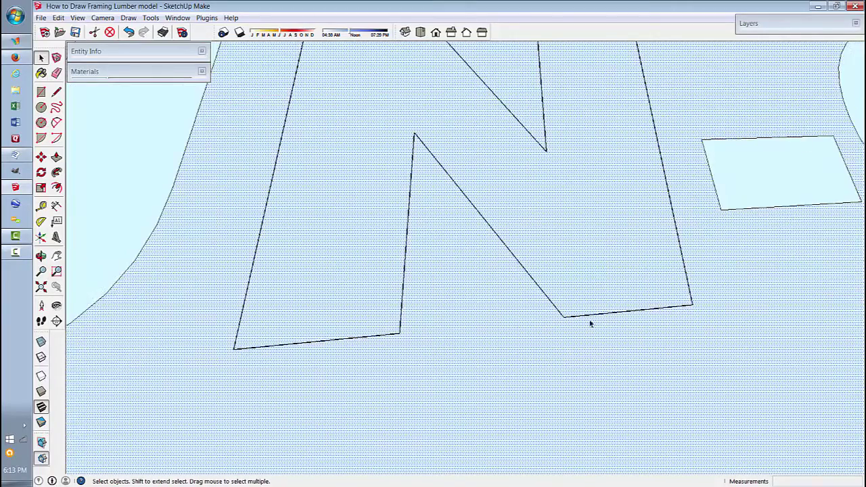
{"action": "scroll", "coordinate": [373, 235], "scroll_direction": "up", "scroll_amount": 2}
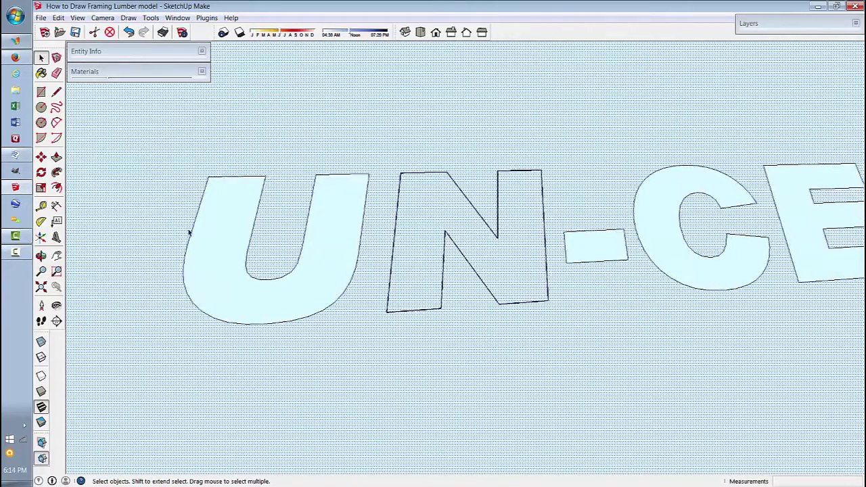
{"action": "left_click", "coordinate": [56, 94]}
{"action": "scroll", "coordinate": [400, 187], "scroll_direction": "up", "scroll_amount": 1}
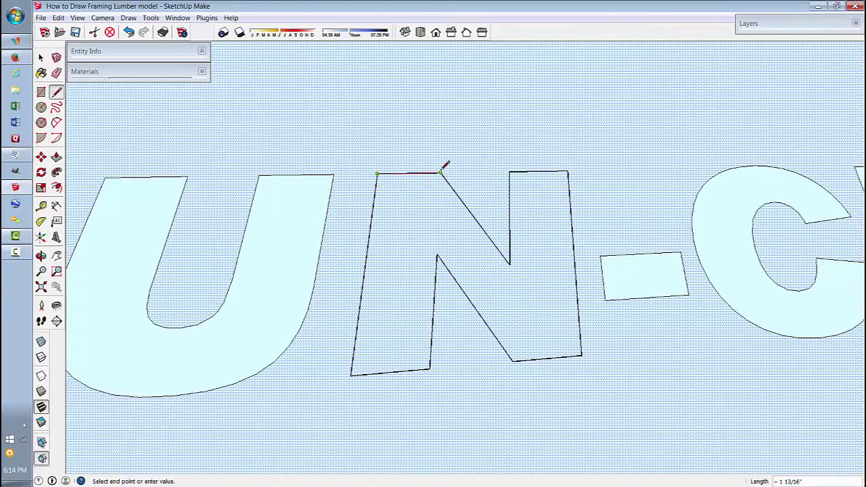
{"action": "left_click", "coordinate": [440, 173]}
{"action": "key", "text": "space"}
{"action": "left_click", "coordinate": [426, 176]}
{"action": "left_click", "coordinate": [424, 137]}
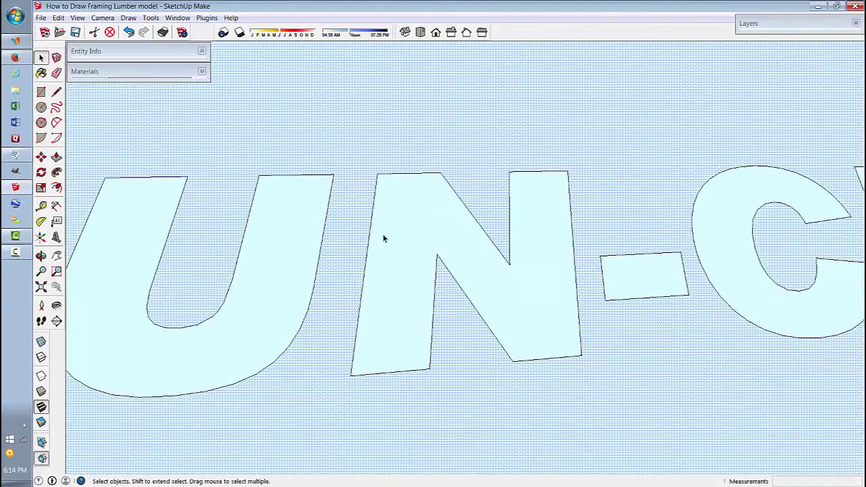
Try deleting the face inside the loop of the letter R.
{"action": "left_click", "coordinate": [383, 238]}
{"action": "left_click", "coordinate": [296, 242]}
{"action": "left_click", "coordinate": [338, 248]}
{"action": "scroll", "coordinate": [426, 284], "scroll_direction": "down", "scroll_amount": 2}
{"action": "middle_click_drag", "start_coordinate": [426, 284], "coordinate": [504, 228]}
{"action": "left_click", "coordinate": [502, 227]}
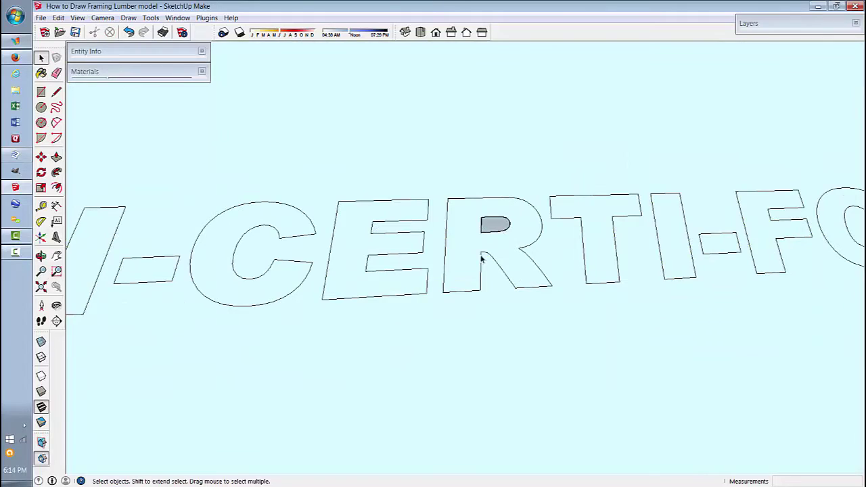
Check the other letters against the sheet's top face and undo the deletion inside the R.
{"action": "scroll", "coordinate": [427, 279], "scroll_direction": "down", "scroll_amount": 1}
{"action": "mouse_move", "coordinate": [428, 281]}
{"action": "middle_mouse_down"}
{"action": "mouse_move", "coordinate": [404, 300]}
{"action": "mouse_move", "coordinate": [277, 315]}
{"action": "mouse_move", "coordinate": [259, 277]}
{"action": "middle_mouse_up"}
{"action": "left_click", "coordinate": [259, 276]}
{"action": "left_click", "coordinate": [212, 260]}
{"action": "left_click", "coordinate": [352, 219]}
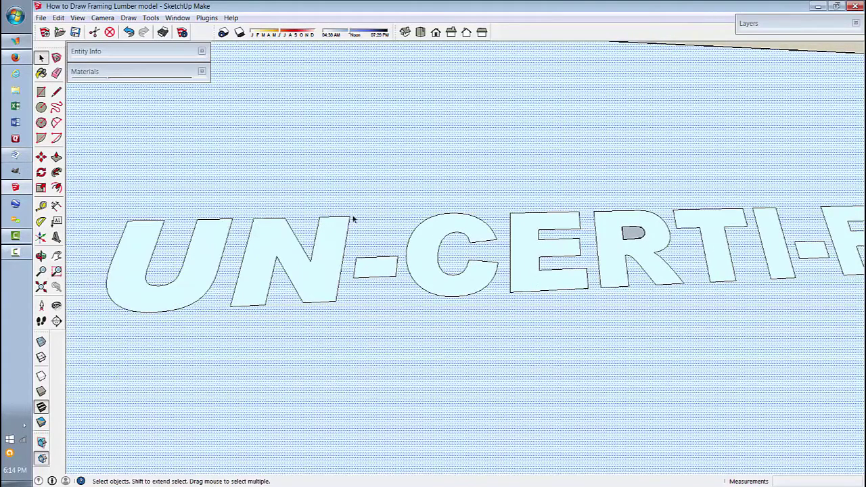
{"action": "mouse_move", "coordinate": [418, 307]}
{"action": "middle_mouse_down"}
{"action": "mouse_move", "coordinate": [410, 345]}
{"action": "mouse_move", "coordinate": [424, 348]}
{"action": "mouse_move", "coordinate": [372, 311]}
{"action": "middle_mouse_up"}
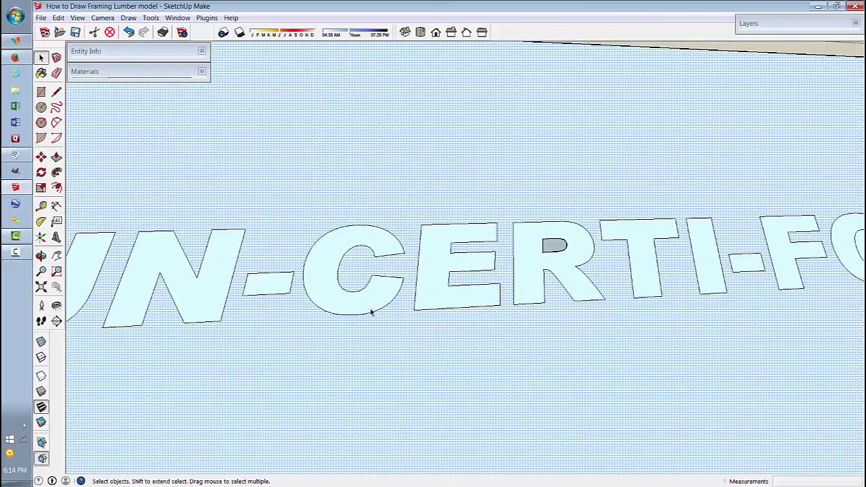
{"action": "left_click", "coordinate": [369, 301]}
{"action": "left_click", "coordinate": [499, 318]}
{"action": "middle_click_drag", "start_coordinate": [499, 318], "coordinate": [548, 309]}
{"action": "left_click", "coordinate": [347, 286]}
Delete the tiny stray triangle at the tip of the letter A's inner opening.
{"action": "scroll", "coordinate": [555, 325], "scroll_direction": "up", "scroll_amount": 4}
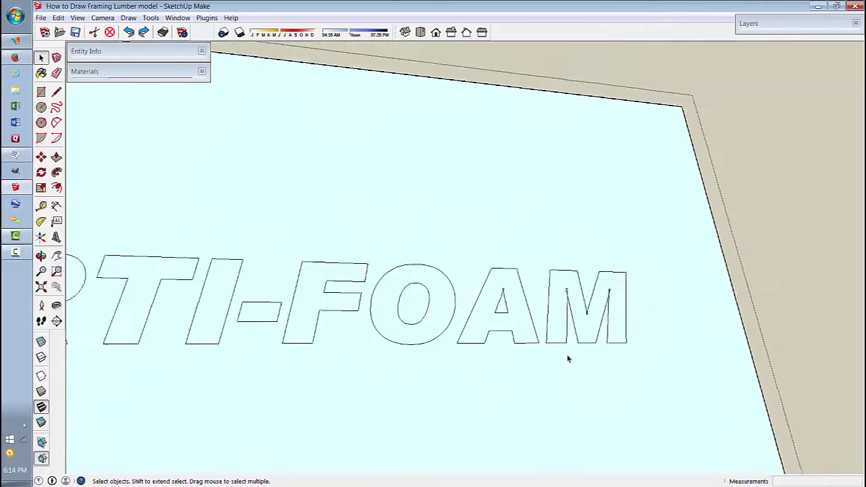
{"action": "scroll", "coordinate": [534, 324], "scroll_direction": "up", "scroll_amount": 3}
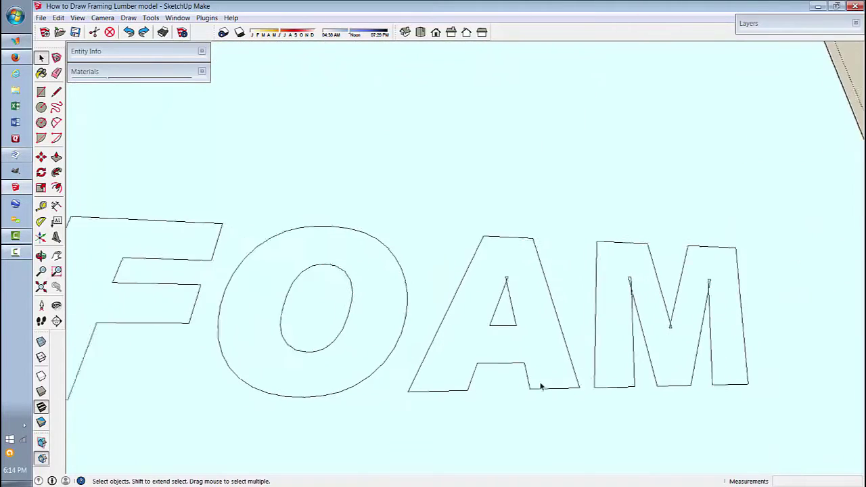
{"action": "left_click", "coordinate": [533, 299]}
{"action": "scroll", "coordinate": [503, 268], "scroll_direction": "up", "scroll_amount": 1}
{"action": "left_click_drag", "start_coordinate": [546, 281], "coordinate": [547, 285]}
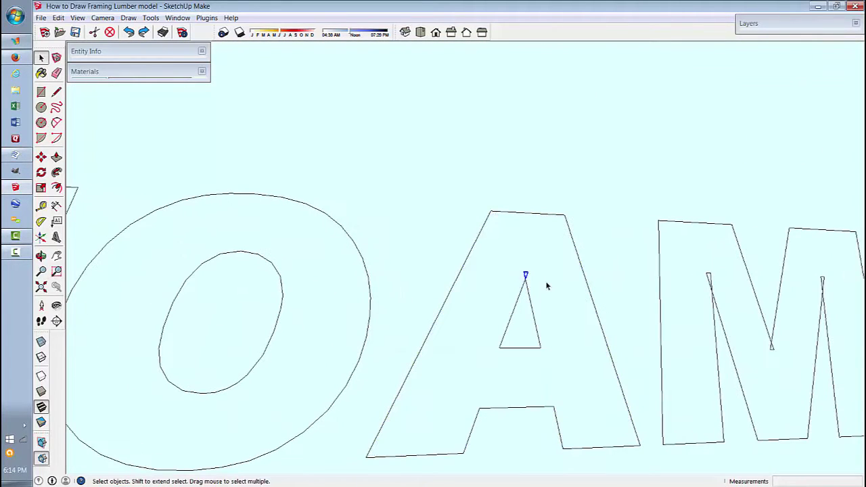
{"action": "left_click", "coordinate": [501, 295]}
{"action": "left_click", "coordinate": [435, 186]}
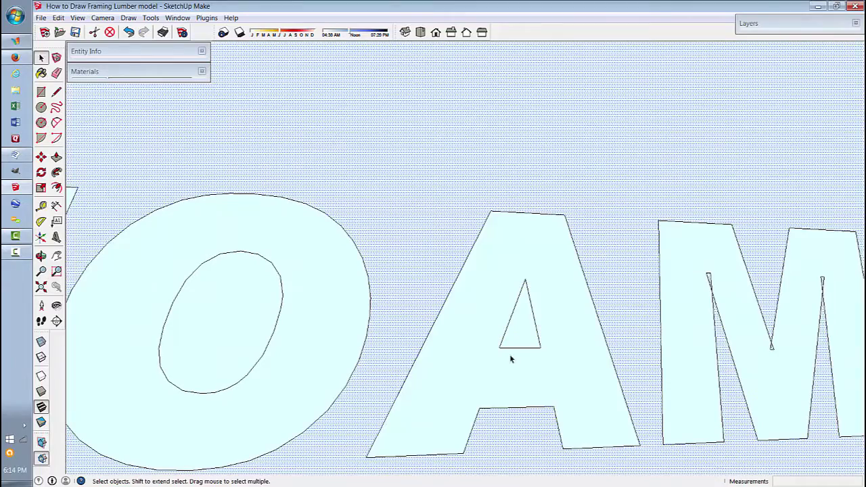
Delete the tiny stray triangles at the three inner tips of the letter M.
{"action": "scroll", "coordinate": [605, 199], "scroll_direction": "down", "scroll_amount": 3}
{"action": "scroll", "coordinate": [537, 286], "scroll_direction": "up", "scroll_amount": 5}
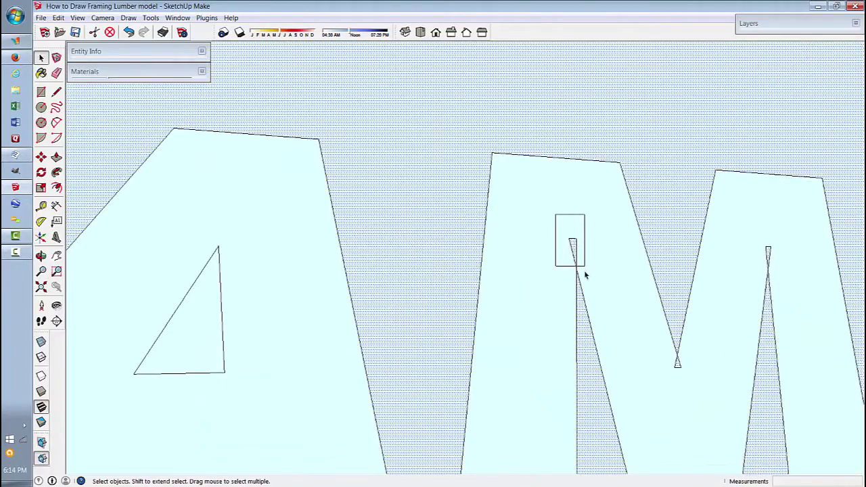
{"action": "left_click_drag", "start_coordinate": [585, 273], "coordinate": [585, 269]}
{"action": "left_click", "coordinate": [573, 250]}
{"action": "left_click_drag", "start_coordinate": [587, 270], "coordinate": [588, 270]}
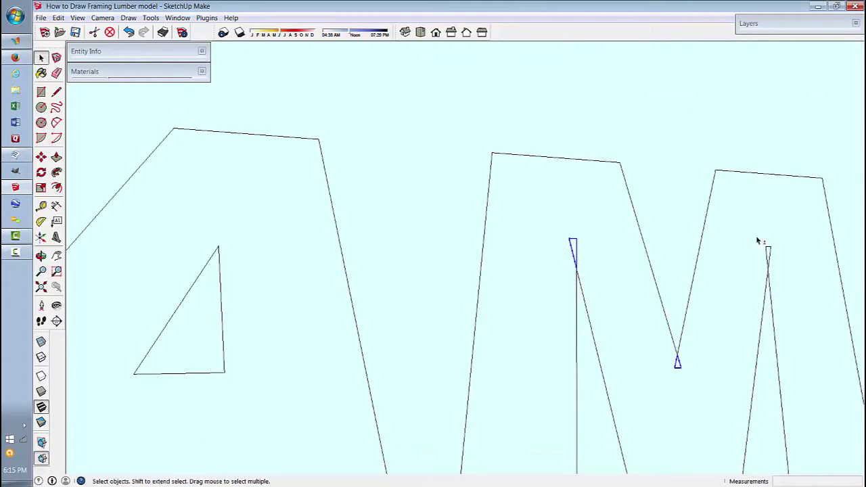
{"action": "key", "text": "Delete"}
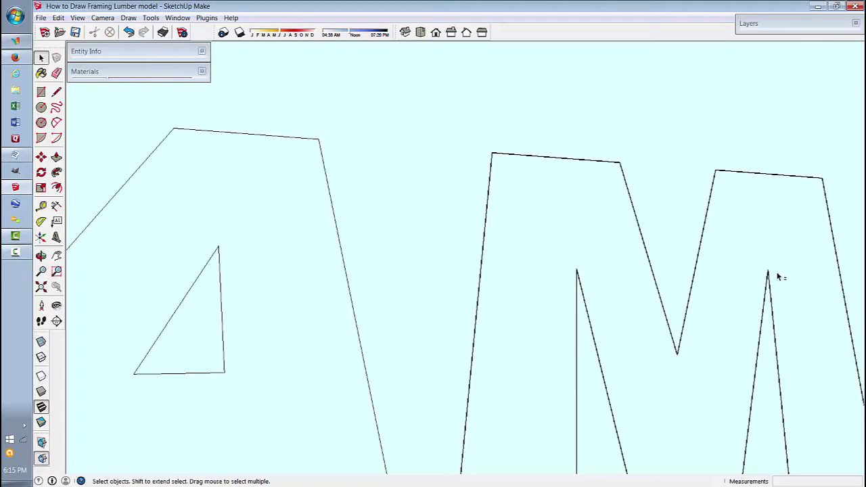
Redraw the top-left edge of the letter M so it forms its own face.
{"action": "left_click", "coordinate": [594, 304]}
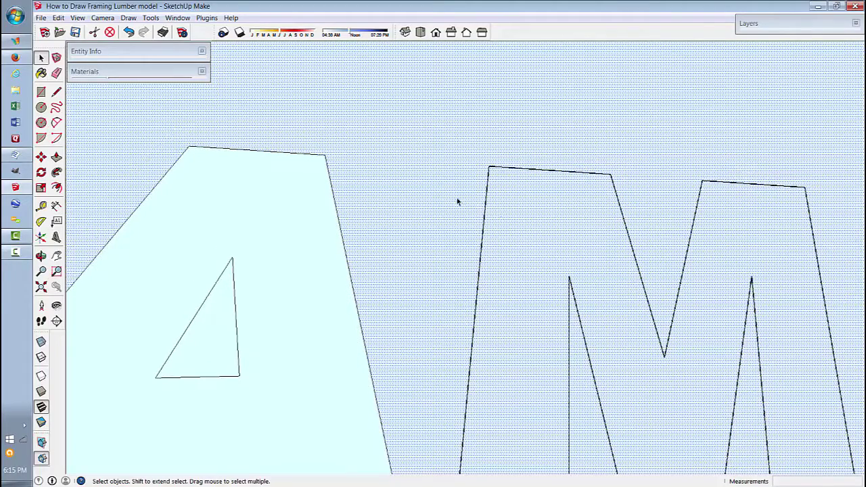
{"action": "scroll", "coordinate": [458, 201], "scroll_direction": "down", "scroll_amount": 3}
{"action": "scroll", "coordinate": [466, 319], "scroll_direction": "up", "scroll_amount": 2}
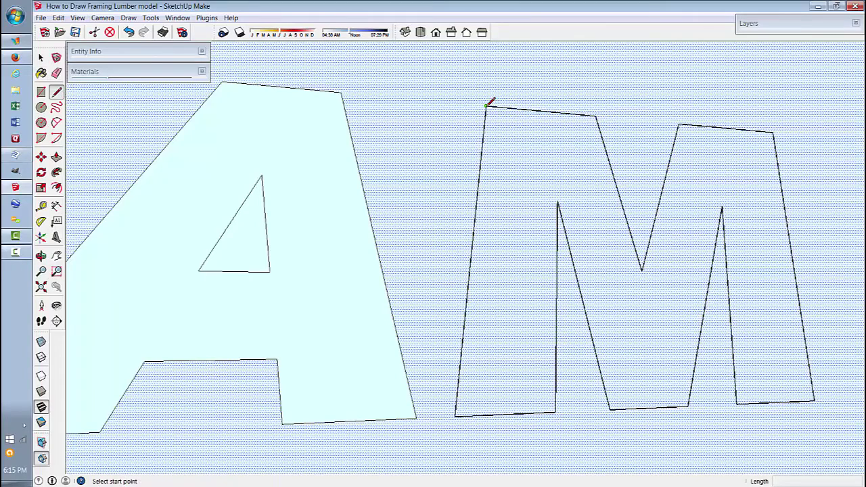
{"action": "left_click", "coordinate": [598, 116]}
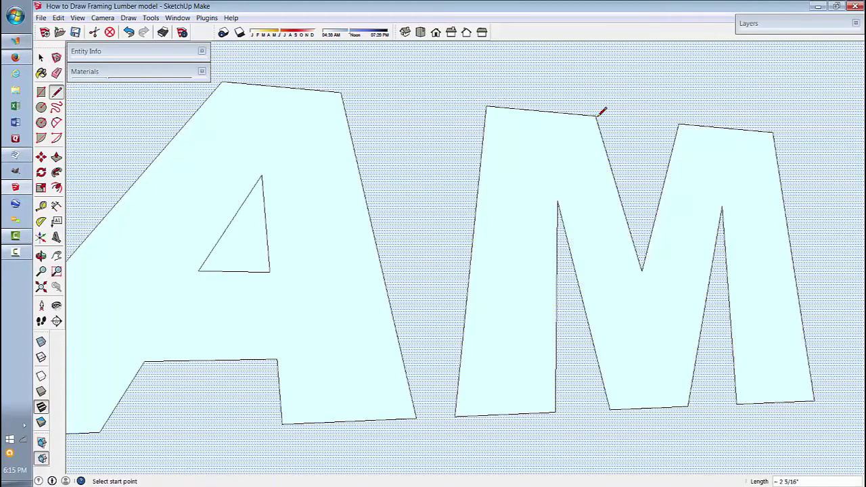
Check that the M, N and first hyphen select as separate faces, and finish editing the foam sheet.
{"action": "left_click", "coordinate": [518, 164]}
{"action": "scroll", "coordinate": [483, 196], "scroll_direction": "down", "scroll_amount": 6}
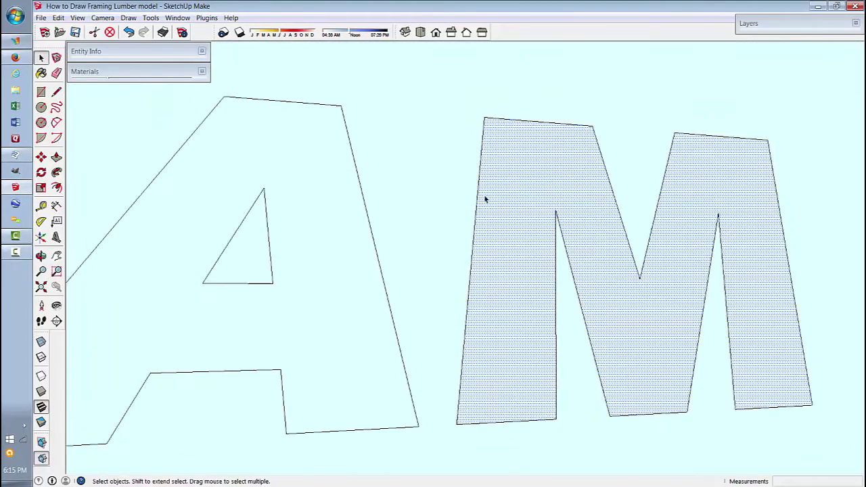
{"action": "scroll", "coordinate": [325, 255], "scroll_direction": "down", "scroll_amount": 6}
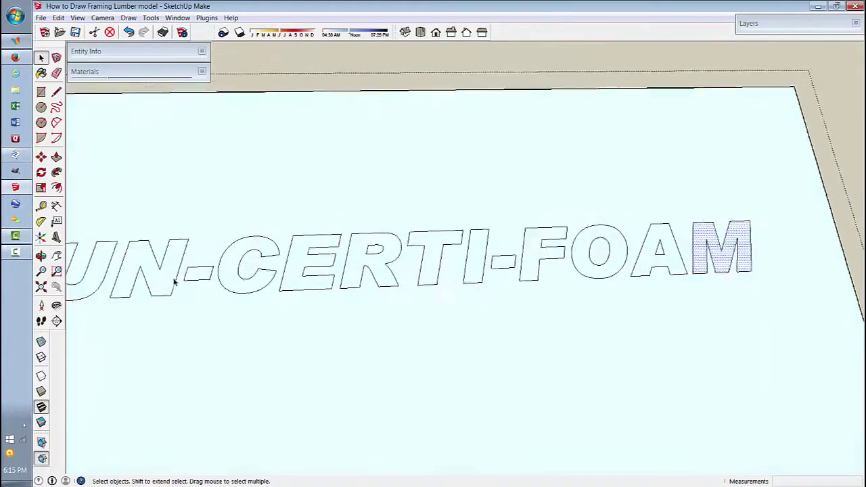
{"action": "left_click", "coordinate": [160, 268]}
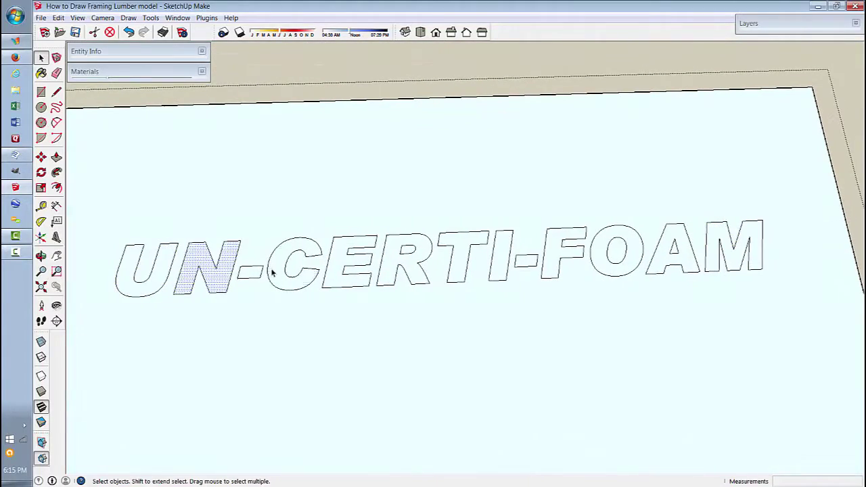
{"action": "scroll", "coordinate": [510, 232], "scroll_direction": "down", "scroll_amount": 10}
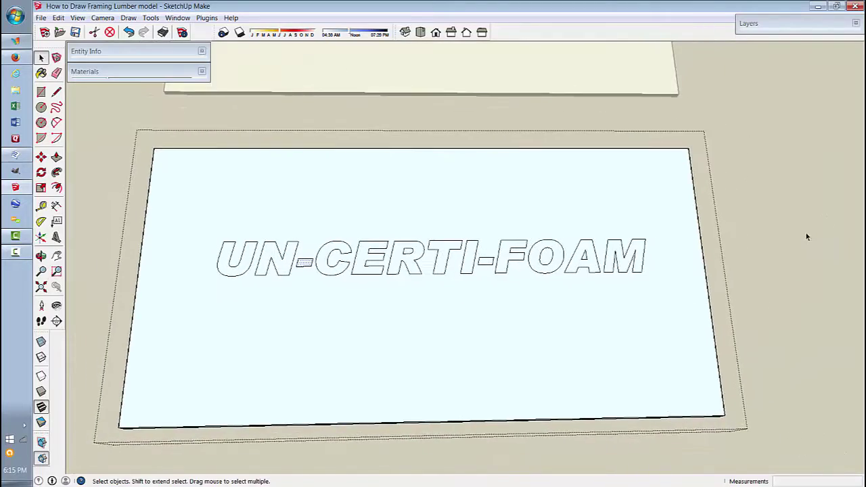
{"action": "left_click", "coordinate": [751, 240]}
Copy the lettered foam sheet to the bottom corner of the building's wall, and delete the plain panels covering that wall.
{"action": "middle_click_drag", "start_coordinate": [481, 329], "coordinate": [134, 393]}
{"action": "scroll", "coordinate": [460, 224], "scroll_direction": "down", "scroll_amount": 5}
{"action": "scroll", "coordinate": [399, 431], "scroll_direction": "down", "scroll_amount": 3}
{"action": "left_click", "coordinate": [109, 382]}
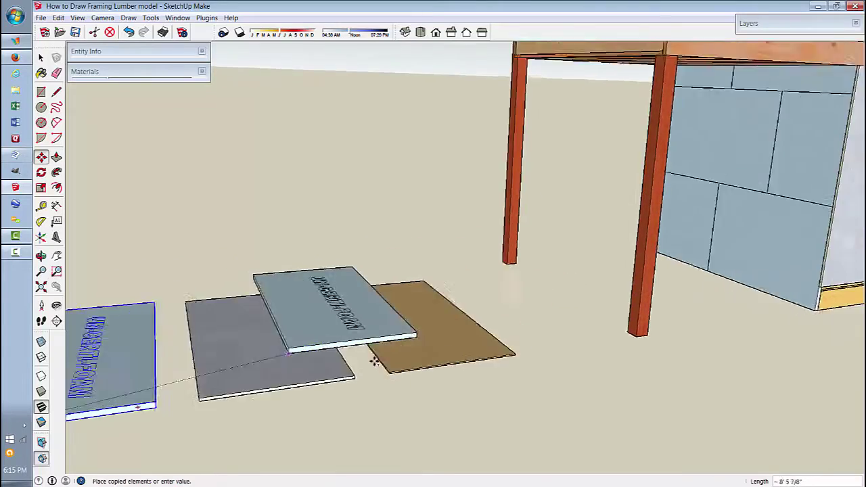
{"action": "scroll", "coordinate": [719, 361], "scroll_direction": "up", "scroll_amount": 6}
{"action": "scroll", "coordinate": [776, 413], "scroll_direction": "up", "scroll_amount": 4}
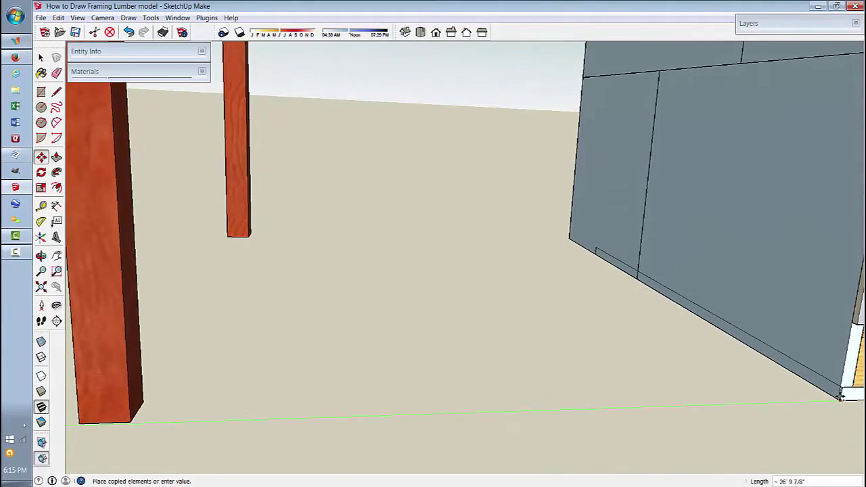
{"action": "left_click", "coordinate": [764, 196]}
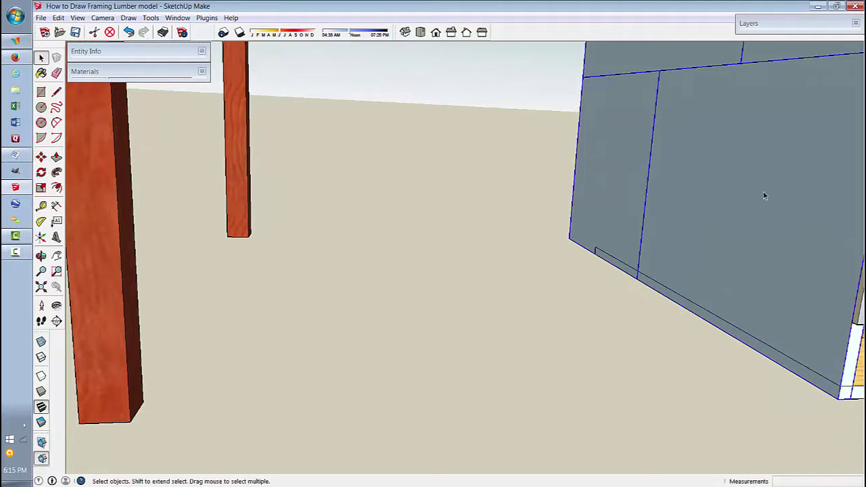
{"action": "key", "text": "Delete"}
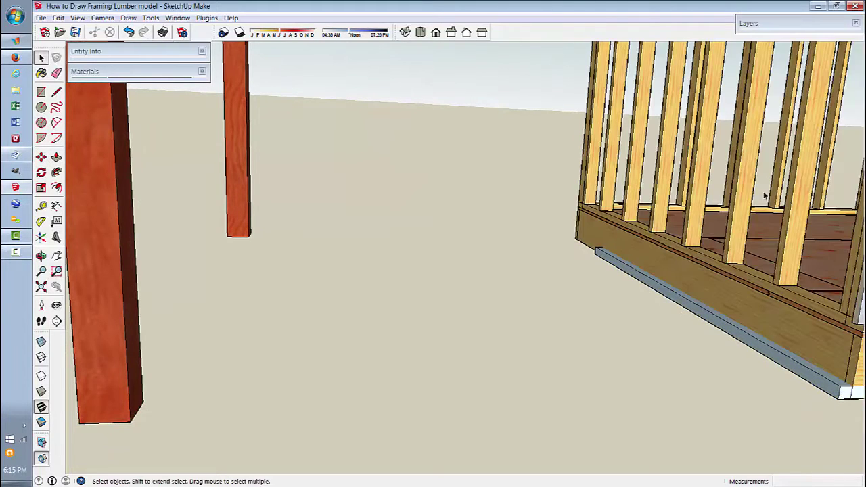
Rotate the copied foam sheet 90 degrees upright about its bottom edge and move it flush against the wall's corner framing.
{"action": "left_click", "coordinate": [667, 298]}
{"action": "scroll", "coordinate": [339, 256], "scroll_direction": "down", "scroll_amount": 1}
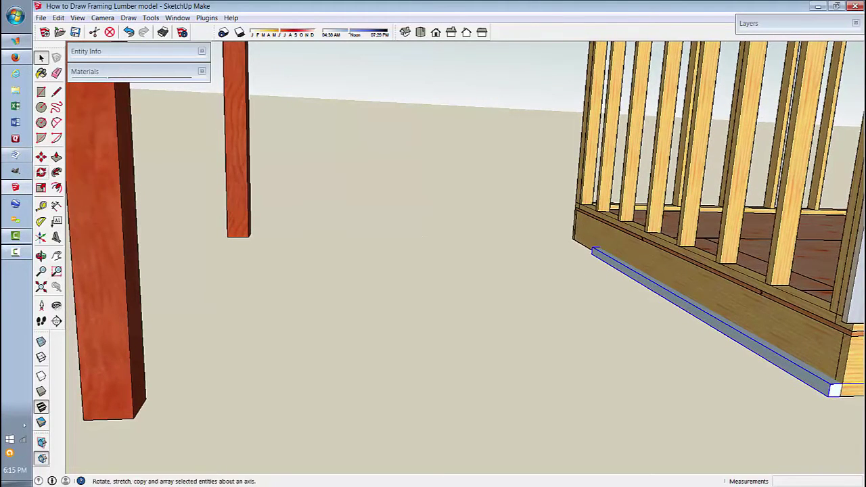
{"action": "left_click", "coordinate": [41, 172]}
{"action": "scroll", "coordinate": [668, 353], "scroll_direction": "up", "scroll_amount": 3}
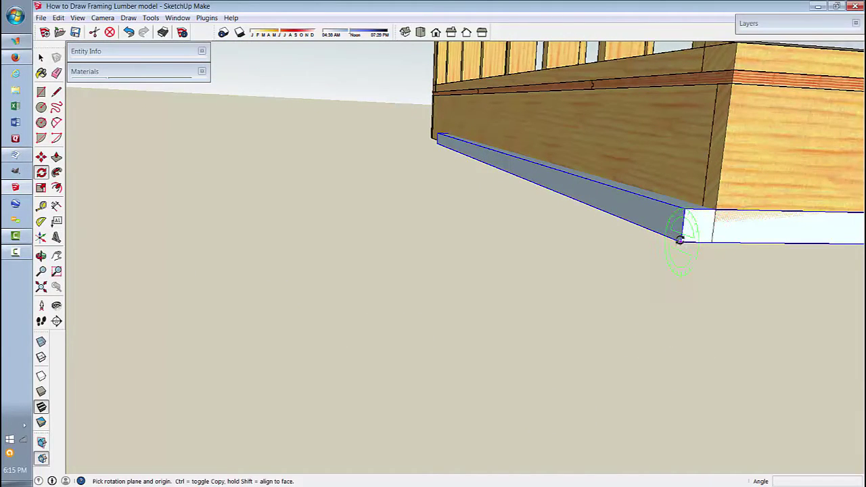
{"action": "left_click", "coordinate": [715, 243]}
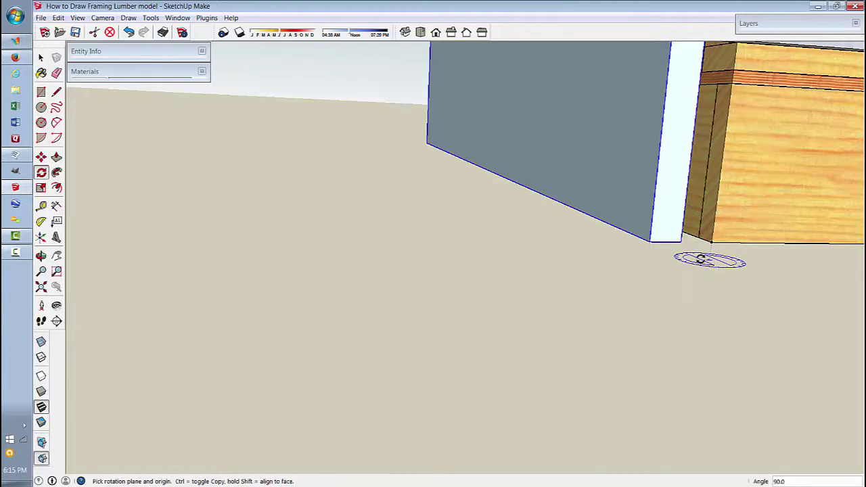
{"action": "left_click", "coordinate": [679, 242]}
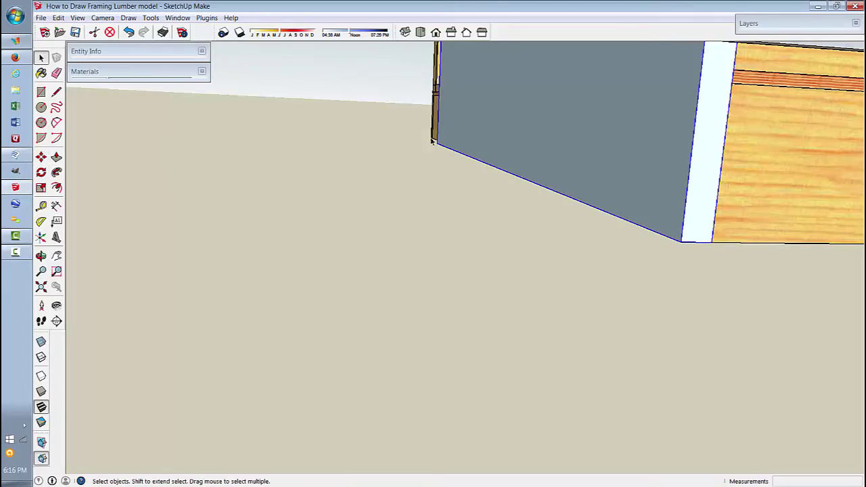
Copy the upright foam sheet directly above the first one and shift the copy 1' 9 7/8" sideways along the wall.
{"action": "middle_click_drag", "start_coordinate": [432, 141], "coordinate": [272, 447]}
{"action": "scroll", "coordinate": [475, 284], "scroll_direction": "up", "scroll_amount": 3}
{"action": "key", "text": "ctrl"}
{"action": "left_click", "coordinate": [275, 458]}
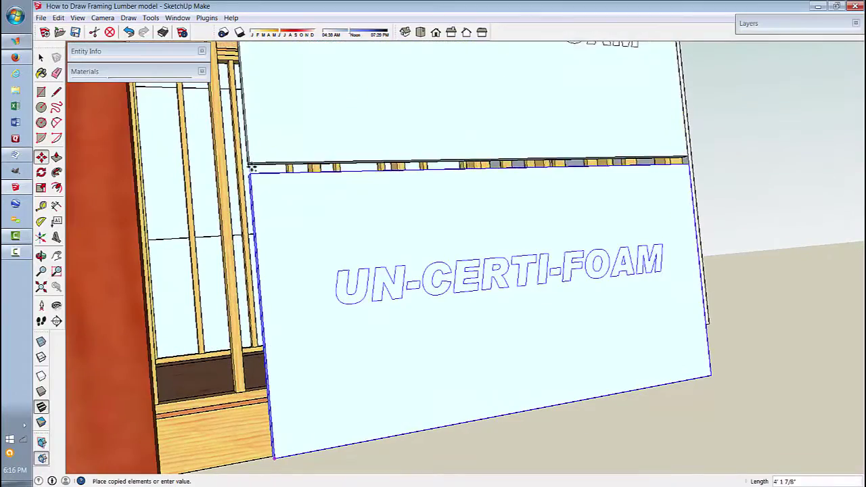
{"action": "left_click", "coordinate": [251, 174]}
{"action": "middle_click_drag", "start_coordinate": [301, 215], "coordinate": [399, 241]}
{"action": "left_click", "coordinate": [400, 241]}
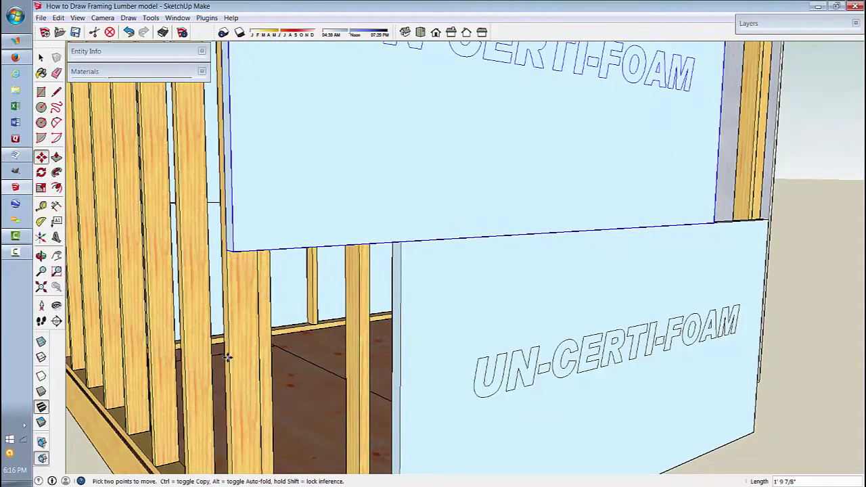
Examine how the two stacked foam sheets are staggered and where the upper sheet's end falls relative to the studs.
{"action": "scroll", "coordinate": [588, 167], "scroll_direction": "down", "scroll_amount": 5}
{"action": "middle_click_drag", "start_coordinate": [588, 169], "coordinate": [448, 392]}
{"action": "scroll", "coordinate": [541, 392], "scroll_direction": "up", "scroll_amount": 5}
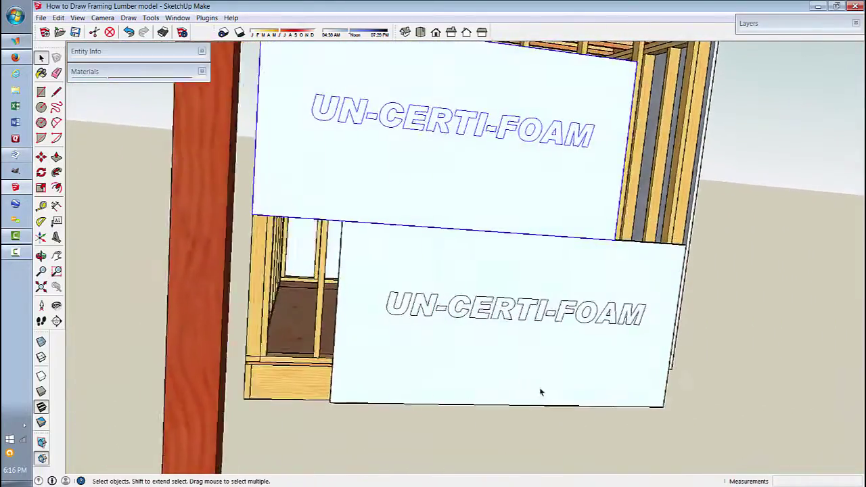
{"action": "scroll", "coordinate": [612, 389], "scroll_direction": "up", "scroll_amount": 1}
{"action": "left_click", "coordinate": [619, 387]}
{"action": "scroll", "coordinate": [573, 353], "scroll_direction": "up", "scroll_amount": 2}
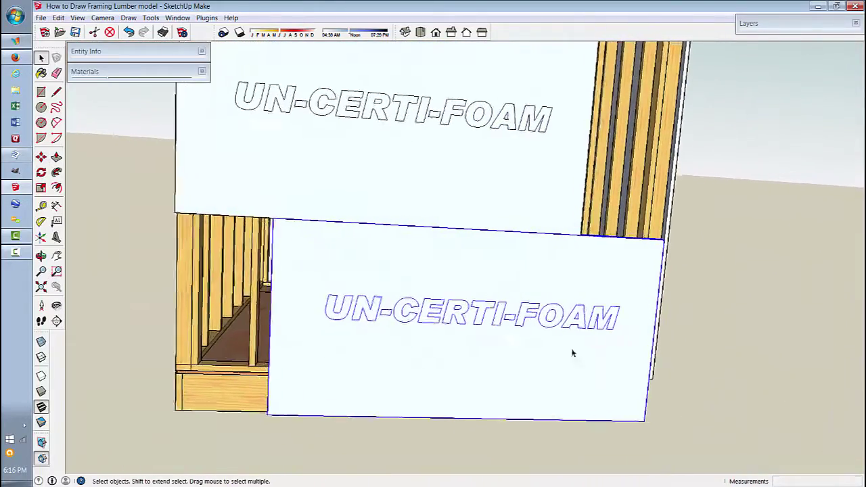
{"action": "middle_click_drag", "start_coordinate": [587, 290], "coordinate": [482, 228]}
{"action": "scroll", "coordinate": [524, 266], "scroll_direction": "down", "scroll_amount": 2}
{"action": "scroll", "coordinate": [519, 280], "scroll_direction": "up", "scroll_amount": 1}
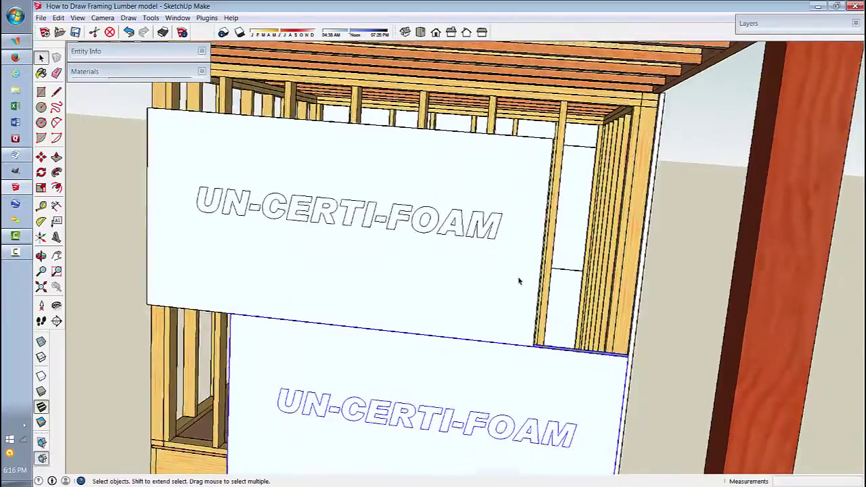
{"action": "middle_click_drag", "start_coordinate": [398, 275], "coordinate": [504, 332]}
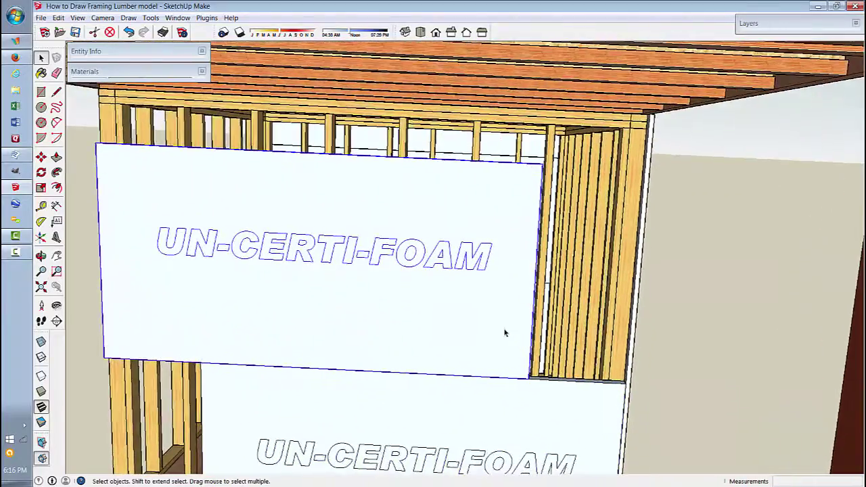
Try to move the upper foam sheet's end corner onto a thick wall stud, and undo the move.
{"action": "key", "text": "m"}
{"action": "scroll", "coordinate": [514, 284], "scroll_direction": "up", "scroll_amount": 5}
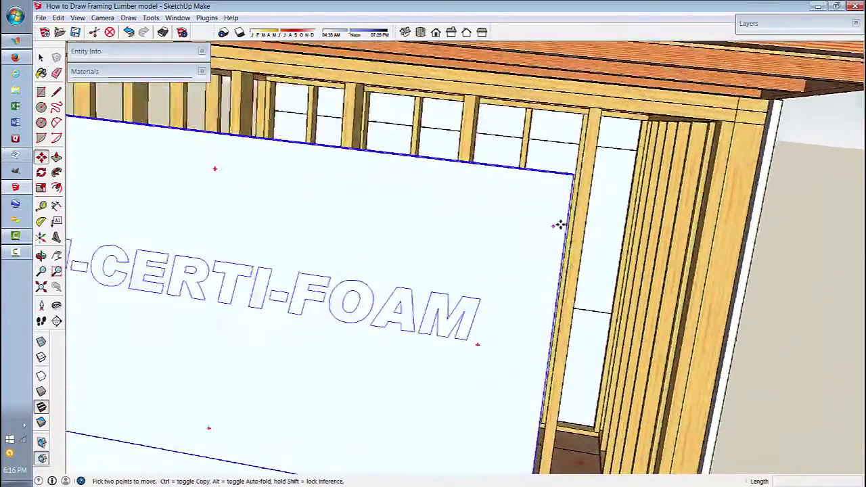
{"action": "scroll", "coordinate": [569, 192], "scroll_direction": "up", "scroll_amount": 5}
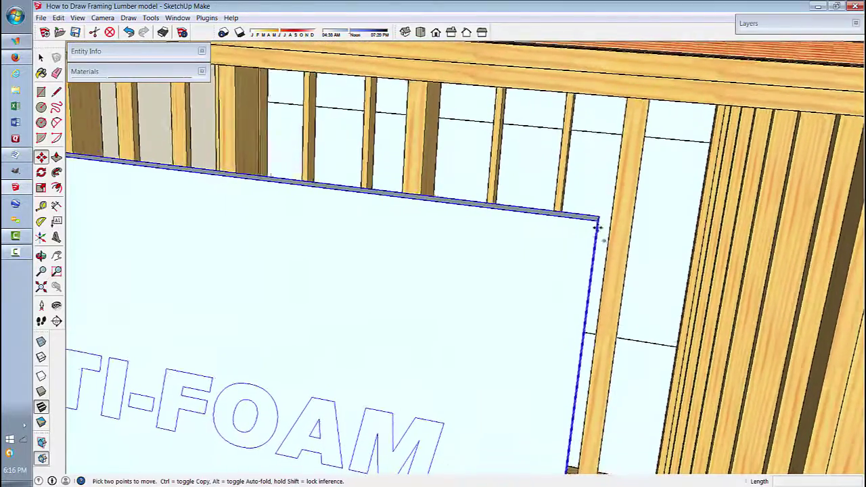
{"action": "left_click", "coordinate": [599, 218]}
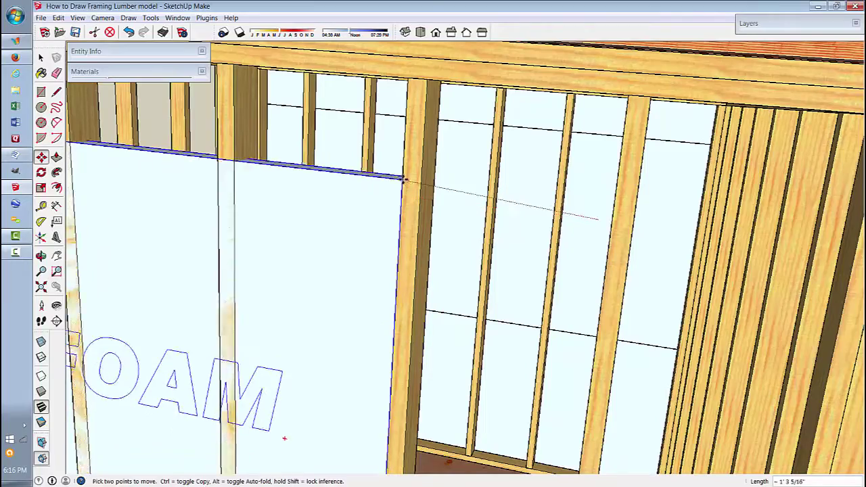
{"action": "left_click", "coordinate": [404, 204]}
{"action": "key", "text": "ctrl+z"}
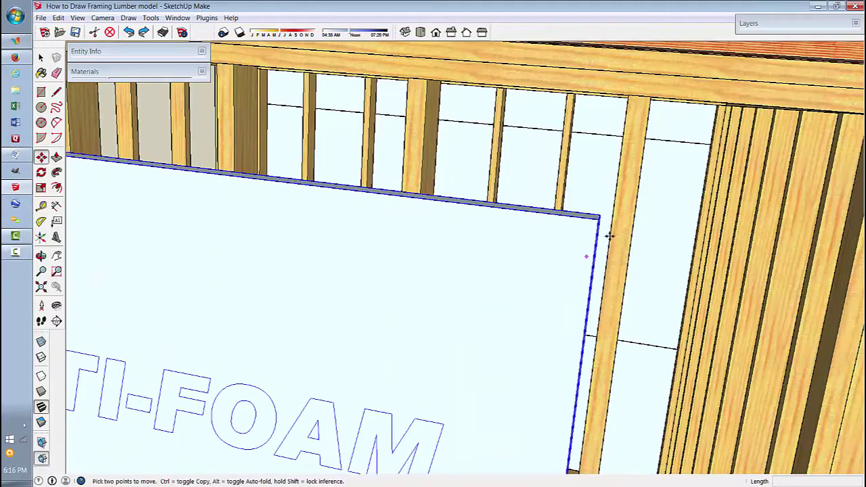
Move the upper foam sheet along the wall to the edge of the thick stud, and shift it a further 9/16" onto it.
{"action": "scroll", "coordinate": [601, 242], "scroll_direction": "up", "scroll_amount": 5}
{"action": "scroll", "coordinate": [589, 250], "scroll_direction": "down", "scroll_amount": 6}
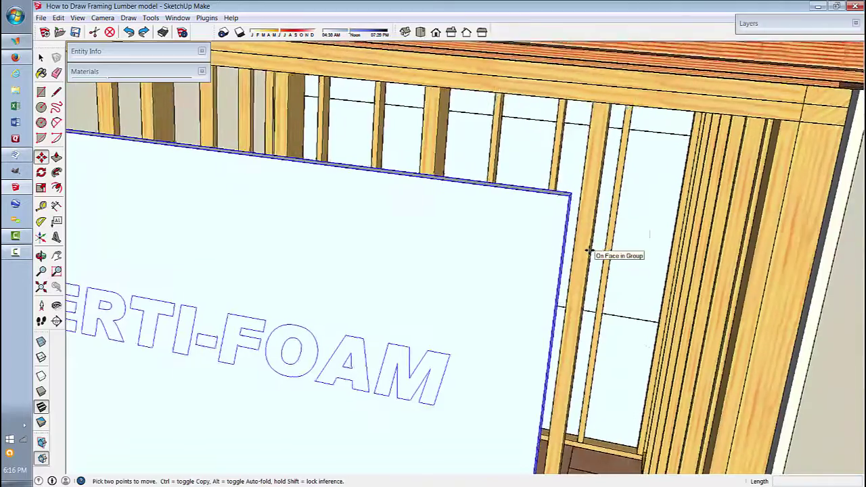
{"action": "middle_click_drag", "start_coordinate": [580, 209], "coordinate": [613, 248]}
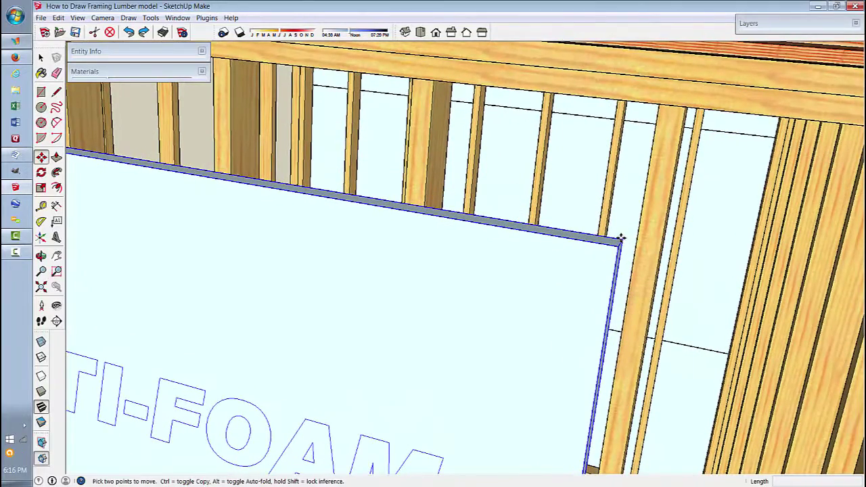
{"action": "left_click", "coordinate": [622, 239]}
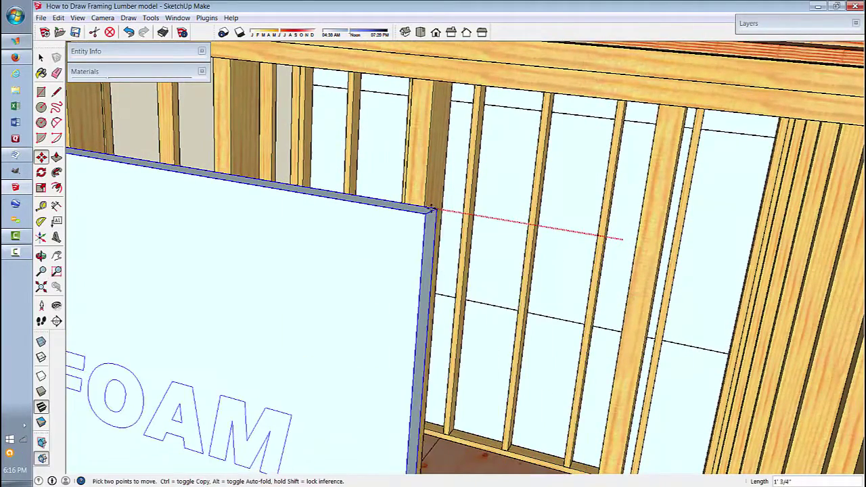
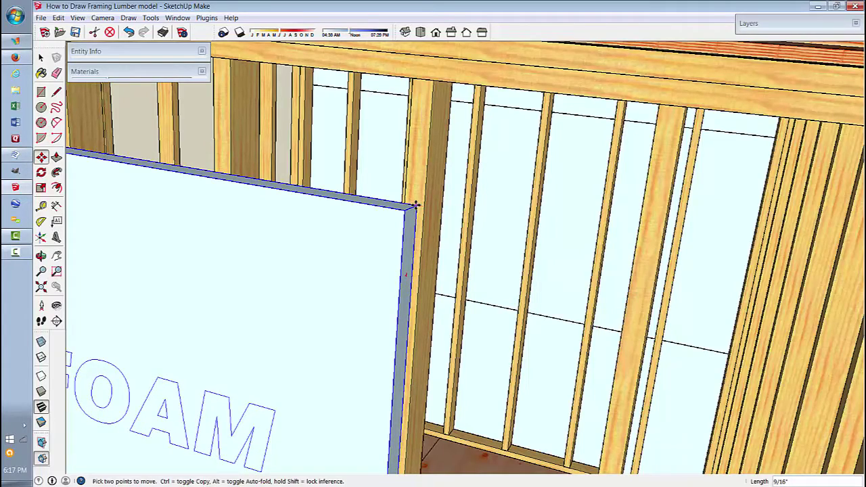
{"action": "key", "text": "Return"}
Copy the upper foam sheet 8' along the wall so the copy butts against its end.
{"action": "key", "text": "space"}
{"action": "scroll", "coordinate": [352, 302], "scroll_direction": "down", "scroll_amount": 5}
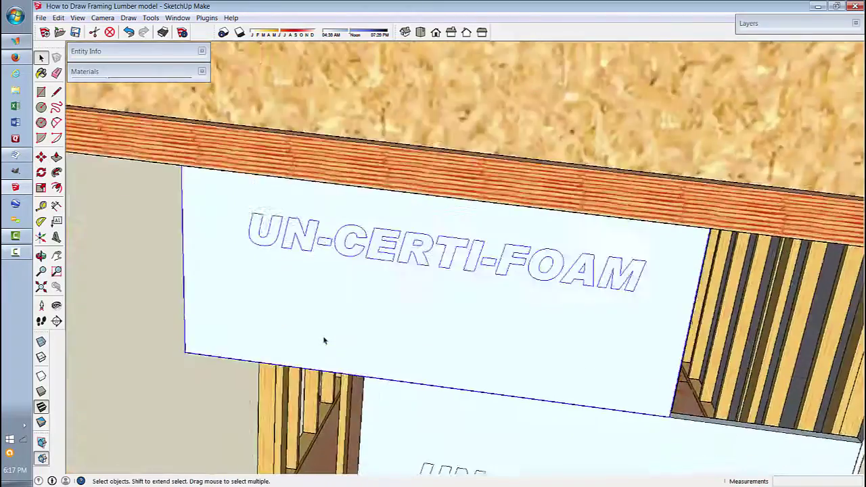
{"action": "middle_click_drag", "start_coordinate": [324, 341], "coordinate": [243, 406]}
{"action": "key", "text": "m"}
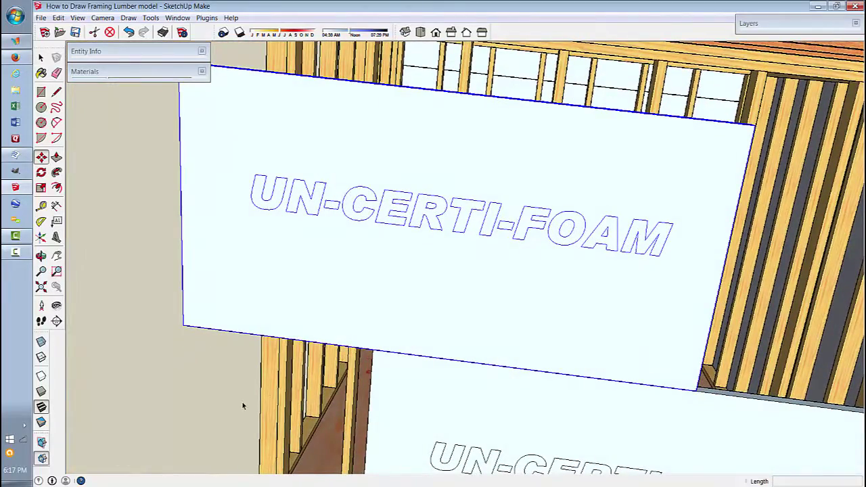
{"action": "key", "text": "ctrl"}
{"action": "left_click", "coordinate": [183, 326]}
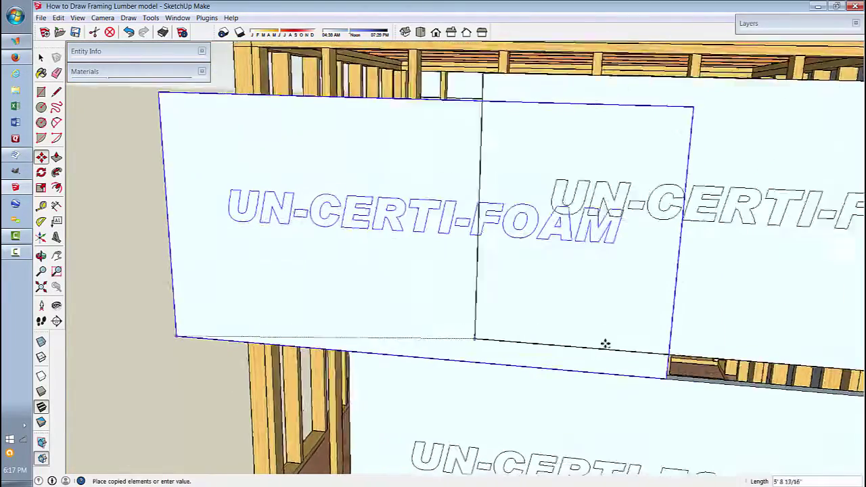
{"action": "left_click", "coordinate": [654, 379]}
{"action": "scroll", "coordinate": [586, 400], "scroll_direction": "down", "scroll_amount": 5}
{"action": "scroll", "coordinate": [586, 400], "scroll_direction": "up", "scroll_amount": 3}
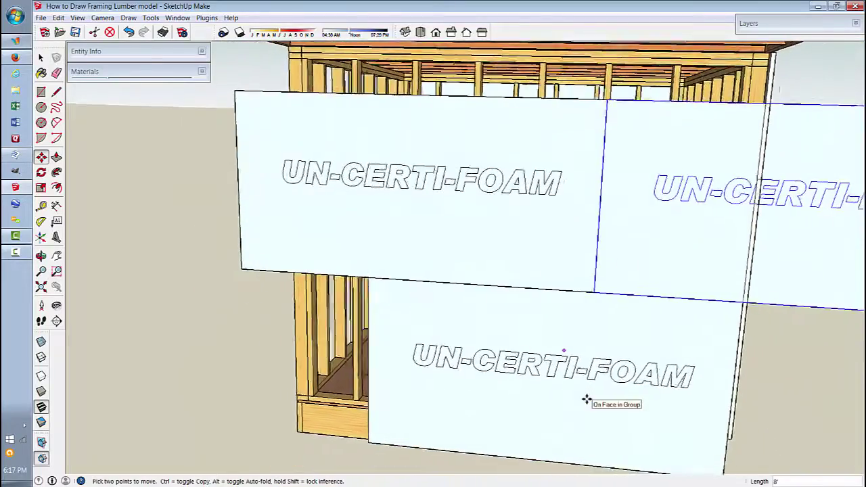
Try to shift the copied upper foam sheet 3/4" along the wall, and undo the shift.
{"action": "middle_click_drag", "start_coordinate": [560, 394], "coordinate": [574, 406]}
{"action": "scroll", "coordinate": [487, 400], "scroll_direction": "up", "scroll_amount": 1}
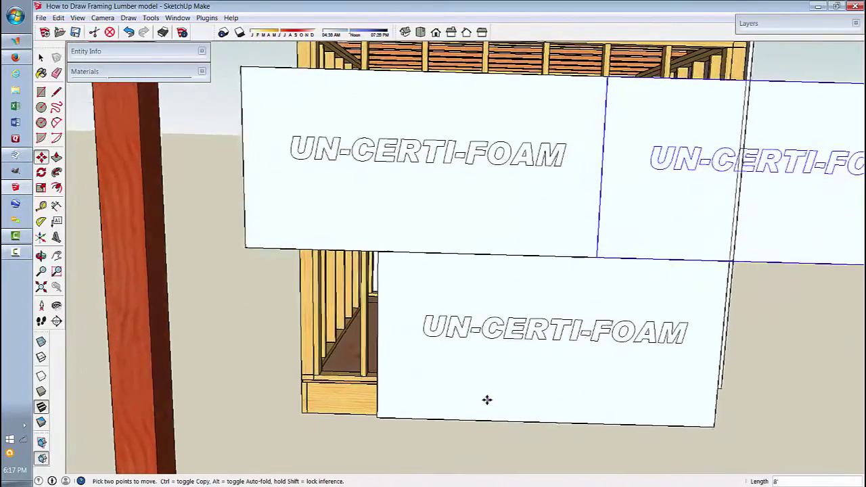
{"action": "scroll", "coordinate": [447, 385], "scroll_direction": "up", "scroll_amount": 2}
{"action": "scroll", "coordinate": [416, 379], "scroll_direction": "up", "scroll_amount": 5}
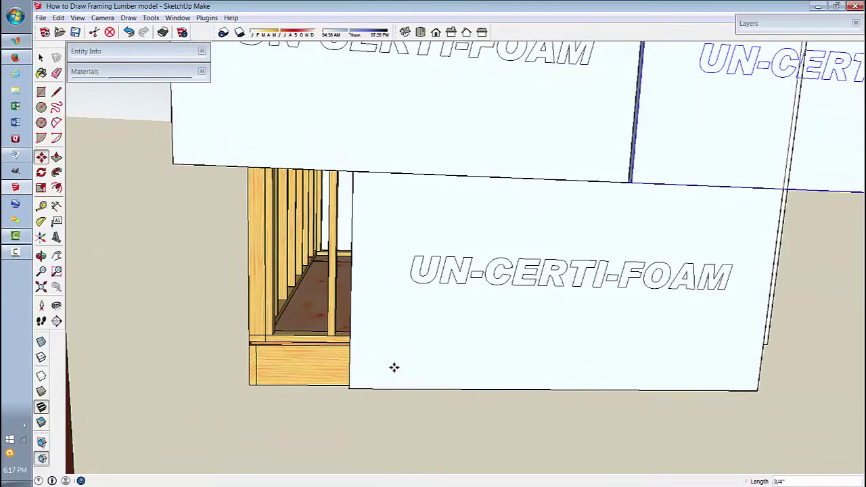
{"action": "key", "text": "ctrl+z"}
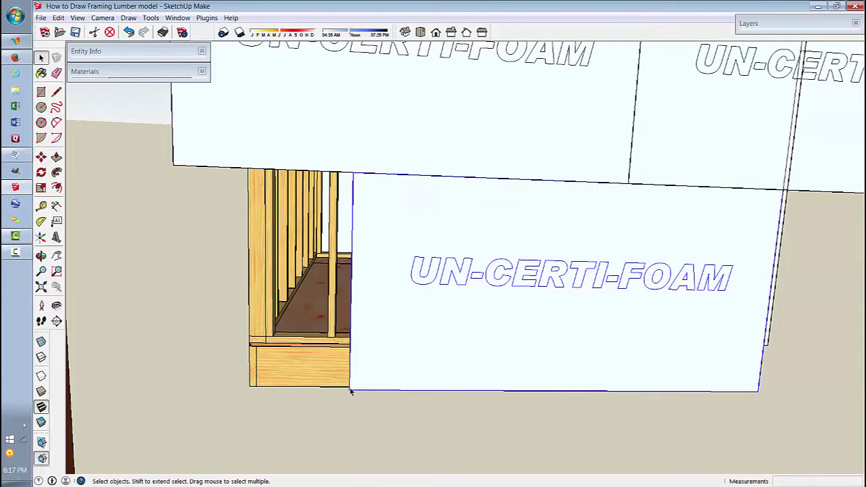
Move the lower foam sheet's end corner along the wall to the nearest stud, and shift it a further 0.75".
{"action": "key", "text": "m"}
{"action": "middle_click_drag", "start_coordinate": [351, 390], "coordinate": [347, 399]}
{"action": "scroll", "coordinate": [348, 399], "scroll_direction": "up", "scroll_amount": 5}
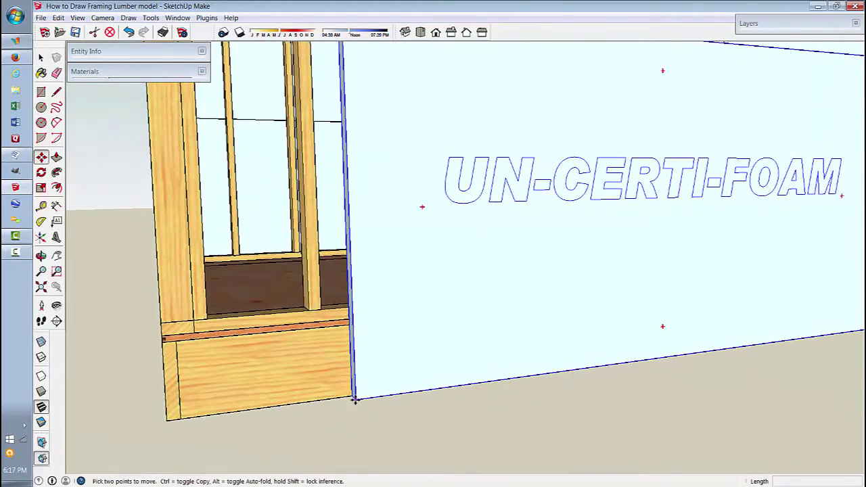
{"action": "mouse_move", "coordinate": [354, 400]}
{"action": "middle_mouse_down"}
{"action": "mouse_move", "coordinate": [358, 414]}
{"action": "mouse_move", "coordinate": [368, 396]}
{"action": "middle_mouse_up"}
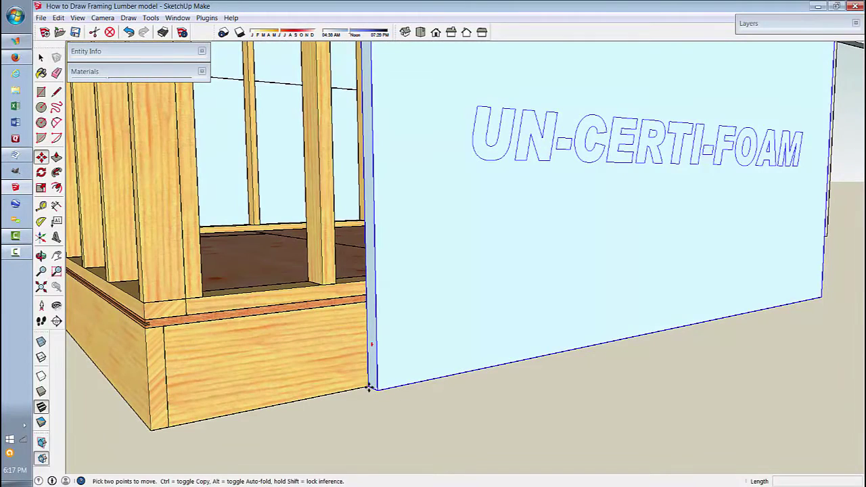
{"action": "left_click", "coordinate": [365, 387]}
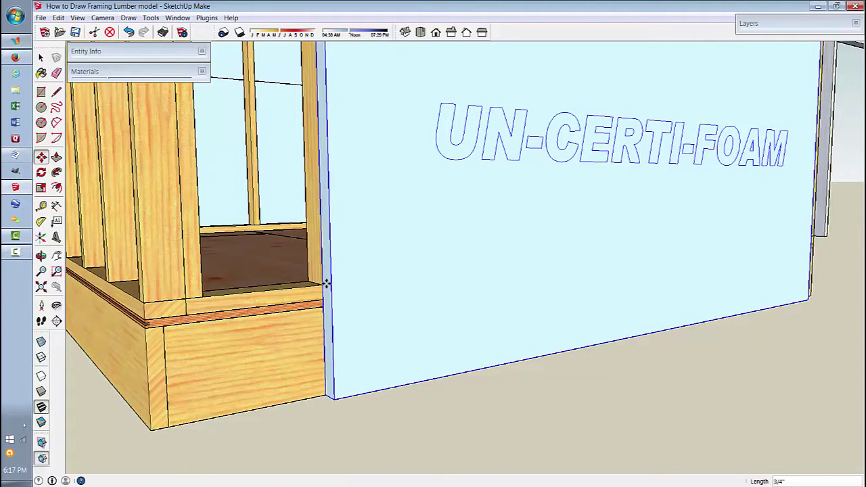
{"action": "left_click", "coordinate": [333, 398]}
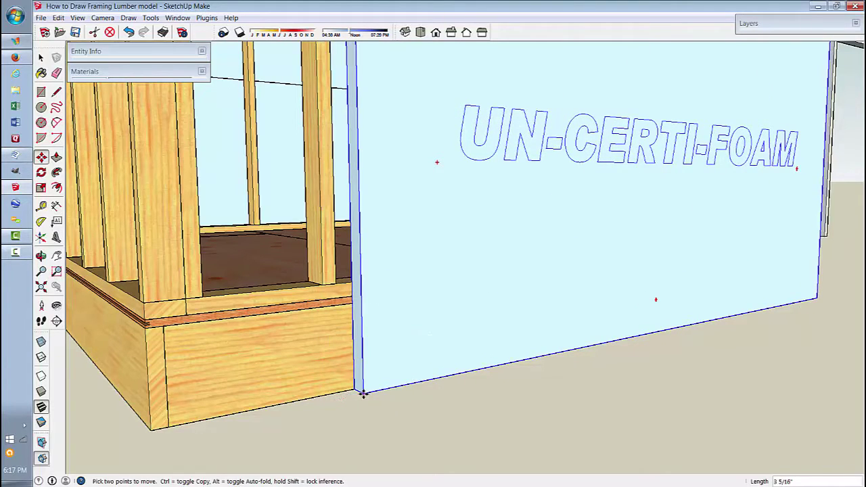
{"action": "key", "text": "Return"}
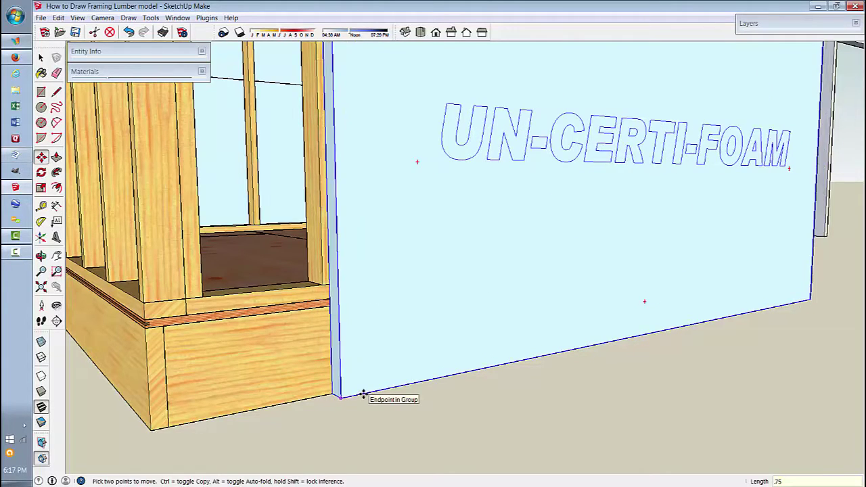
Shift the lower foam sheet further along the wall so that its end lands on the next stud.
{"action": "left_click", "coordinate": [379, 369]}
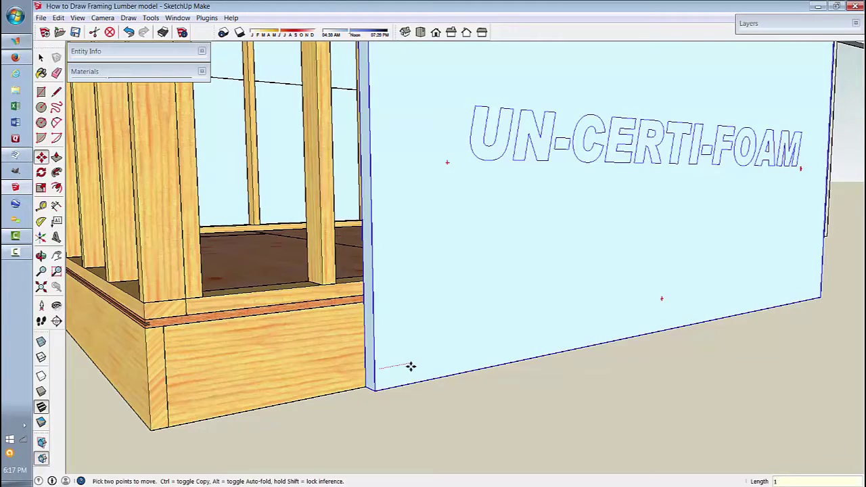
{"action": "key", "text": "Return"}
{"action": "scroll", "coordinate": [519, 355], "scroll_direction": "down", "scroll_amount": 10}
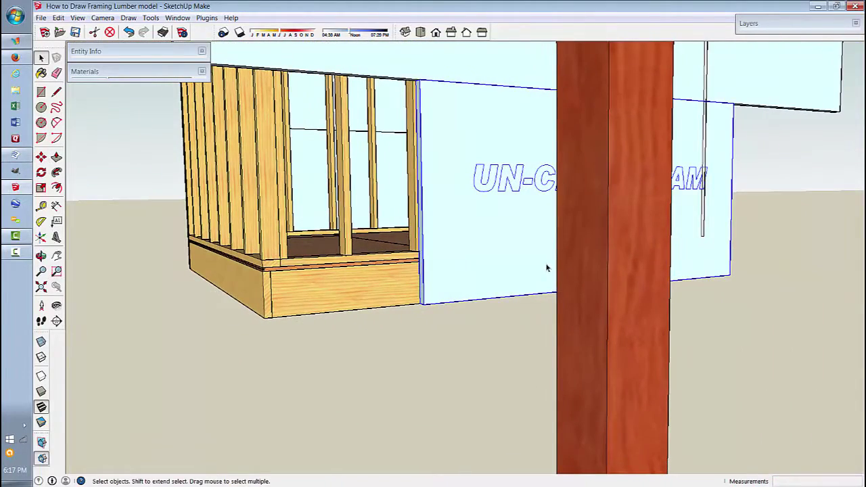
Copy the lower foam sheet 8' along the wall to fill the open bay beside its stud-aligned end.
{"action": "middle_click_drag", "start_coordinate": [547, 268], "coordinate": [773, 294]}
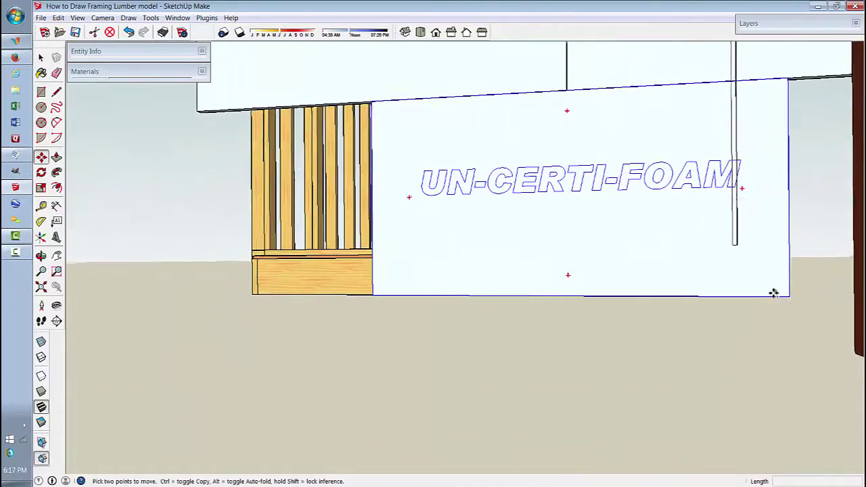
{"action": "left_click", "coordinate": [791, 295]}
{"action": "key", "text": "ctrl"}
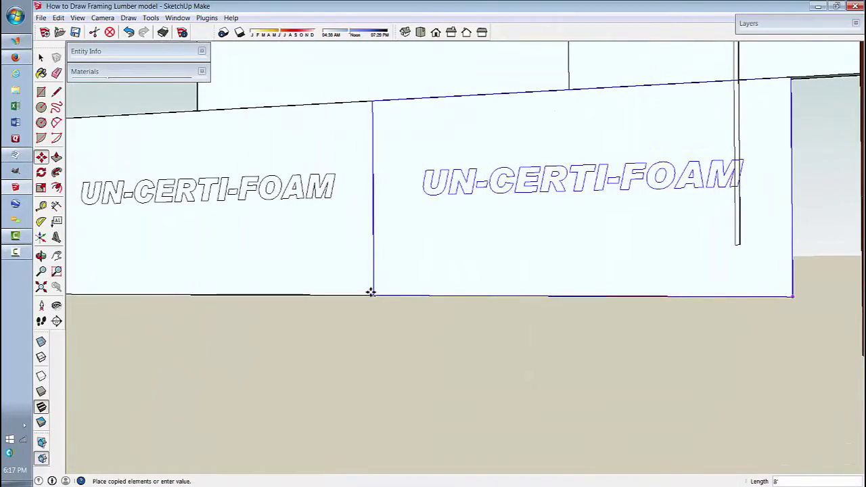
{"action": "left_click", "coordinate": [372, 292]}
{"action": "middle_click_drag", "start_coordinate": [472, 356], "coordinate": [682, 200]}
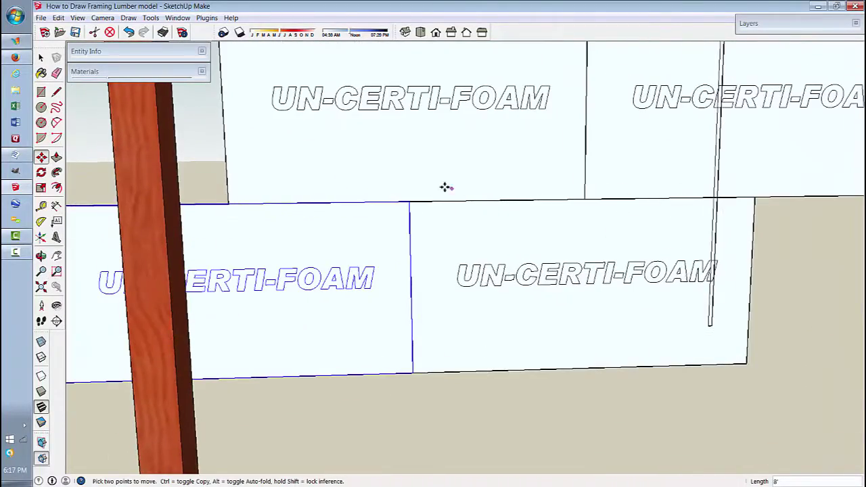
Open the upper foam sheet overhanging the building corner and shift its lettering toward the neighbouring sheet.
{"action": "middle_click_drag", "start_coordinate": [571, 227], "coordinate": [272, 269]}
{"action": "double_click", "coordinate": [273, 266]}
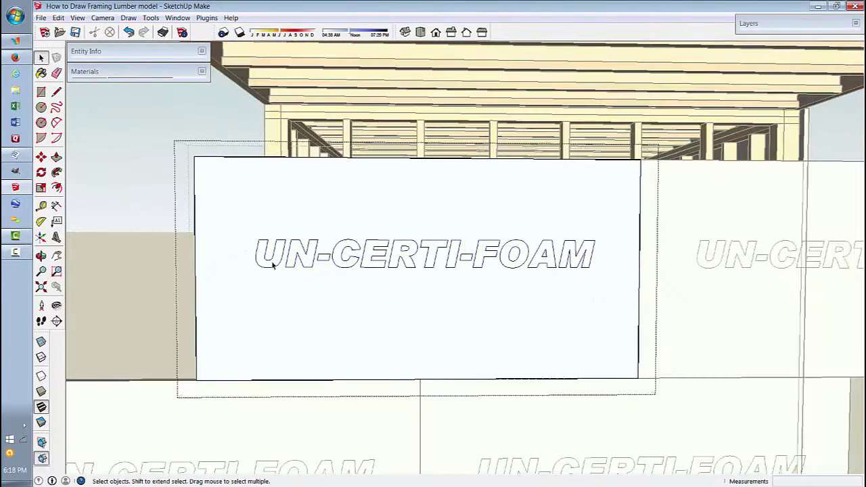
{"action": "left_click", "coordinate": [625, 296]}
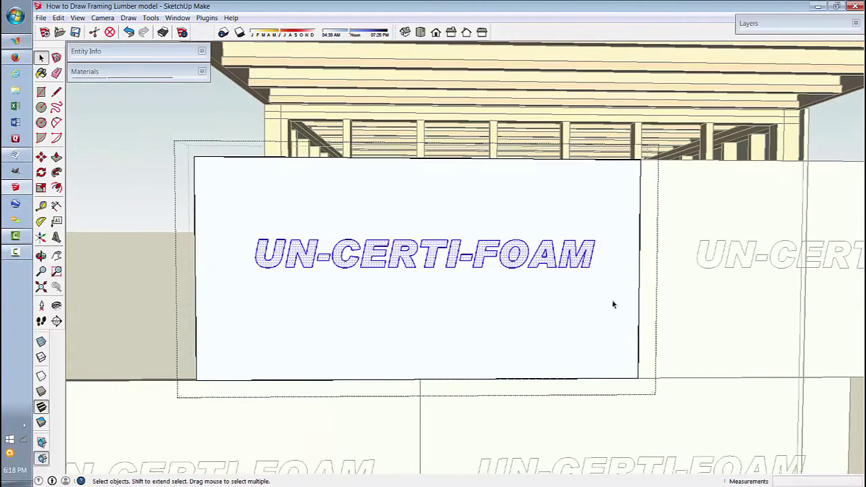
{"action": "scroll", "coordinate": [306, 279], "scroll_direction": "up", "scroll_amount": 1}
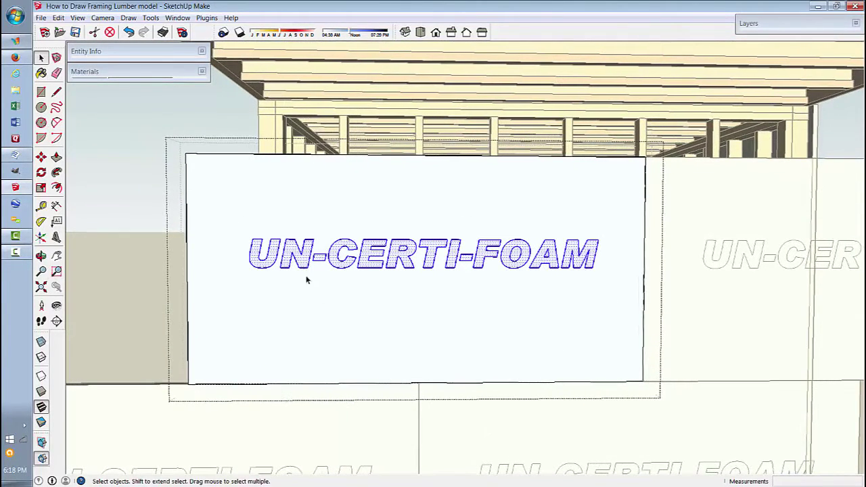
{"action": "left_click", "coordinate": [279, 242]}
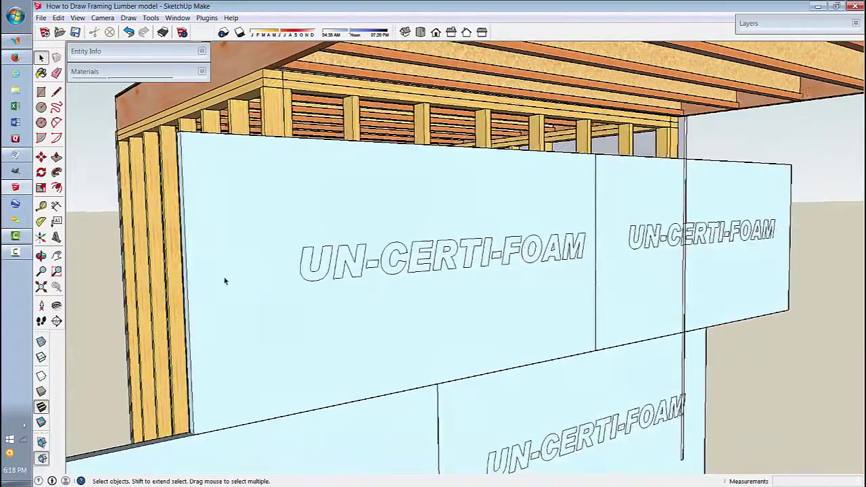
Push the upper foam sheet's overhanging end face in by 1' 2 3/8" to the building corner.
{"action": "double_click", "coordinate": [179, 242]}
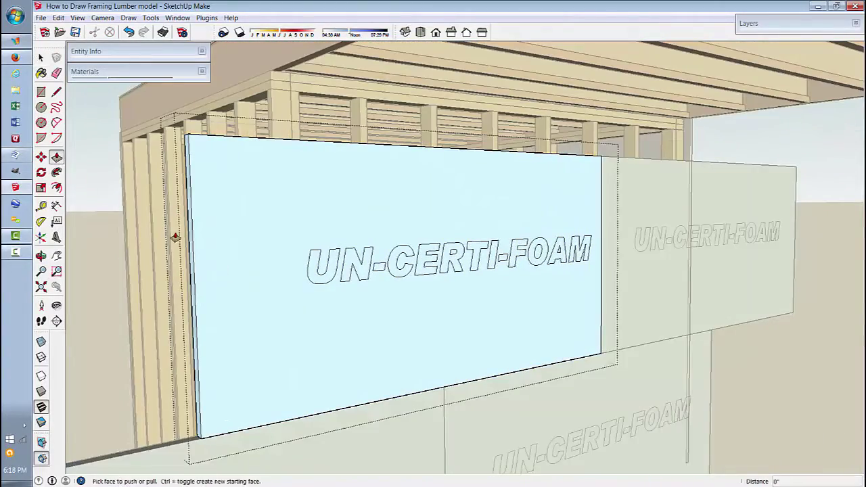
{"action": "left_click_drag", "start_coordinate": [188, 235], "coordinate": [273, 96]}
{"action": "middle_click_drag", "start_coordinate": [273, 96], "coordinate": [301, 306]}
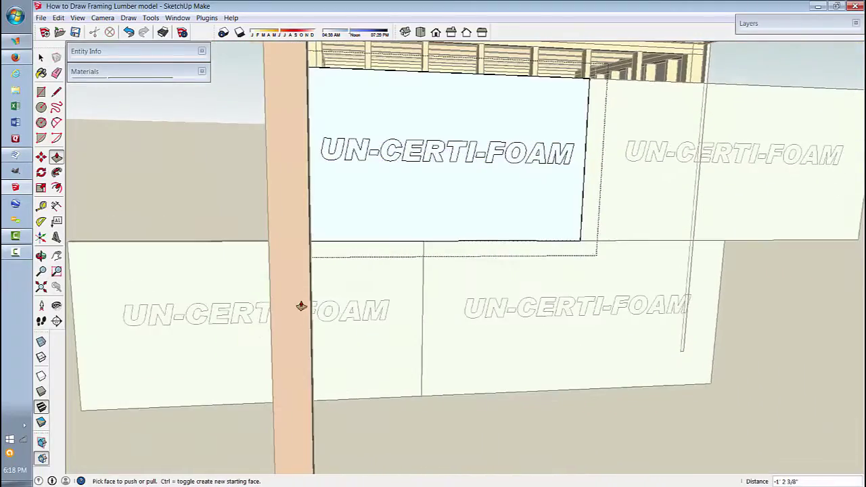
Open the lower foam sheet that overhangs the same building corner for editing.
{"action": "left_click", "coordinate": [231, 357]}
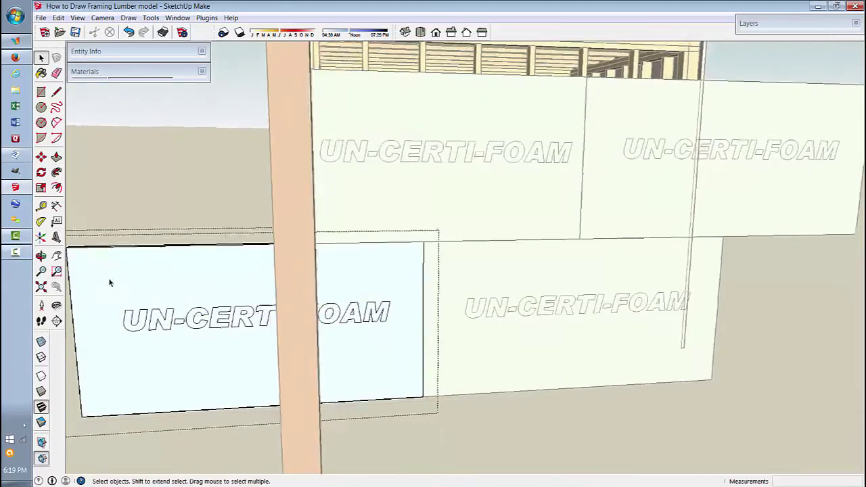
{"action": "scroll", "coordinate": [110, 284], "scroll_direction": "up", "scroll_amount": 2}
{"action": "middle_click_drag", "start_coordinate": [88, 304], "coordinate": [251, 363]}
Try to push the lower foam sheet's overhanging end face back to the building corner, and undo the change.
{"action": "left_click_drag", "start_coordinate": [246, 374], "coordinate": [337, 379]}
{"action": "key", "text": "Escape"}
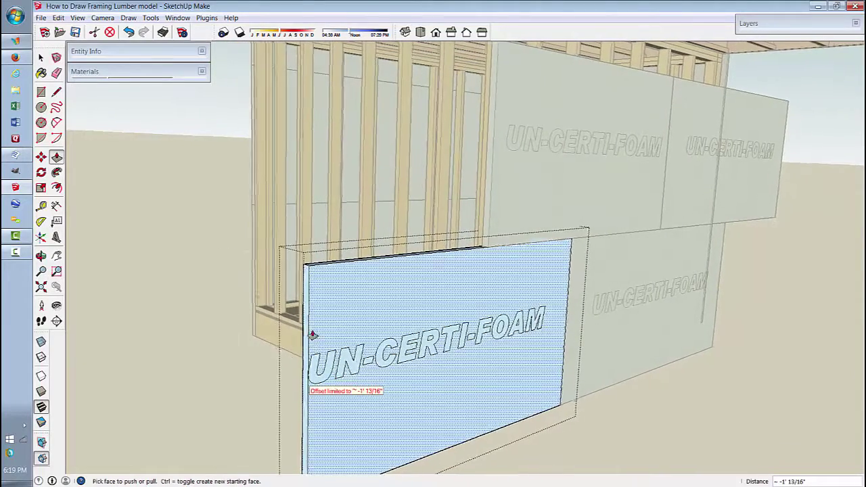
{"action": "middle_click_drag", "start_coordinate": [310, 333], "coordinate": [180, 350]}
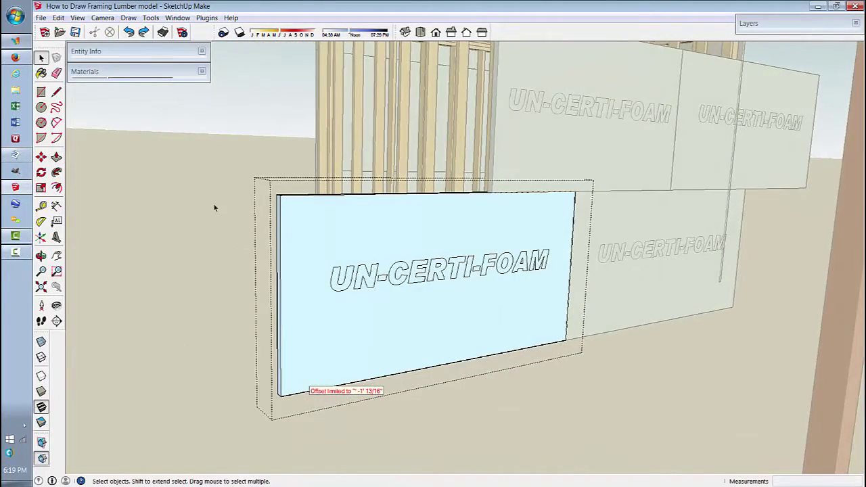
Select the lower foam sheet's whole overhanging end and move it 5' 2 3/8" back to the building corner.
{"action": "left_click_drag", "start_coordinate": [217, 161], "coordinate": [301, 449]}
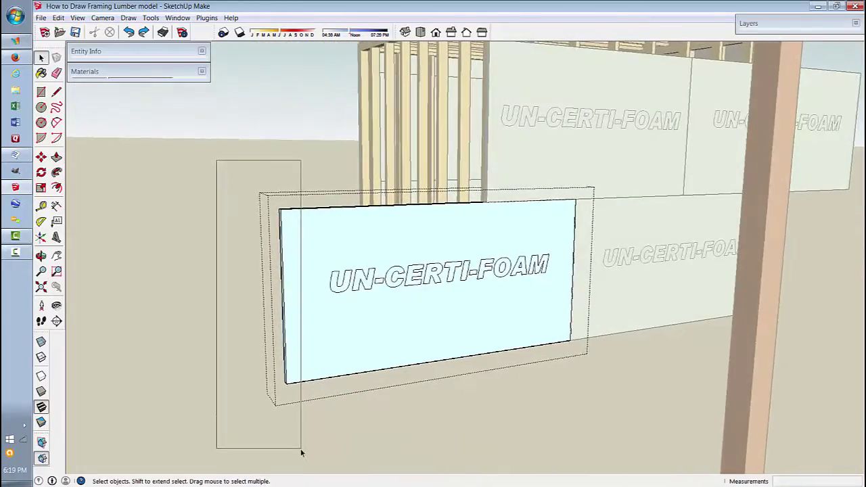
{"action": "key", "text": "m"}
{"action": "scroll", "coordinate": [313, 429], "scroll_direction": "up", "scroll_amount": 5}
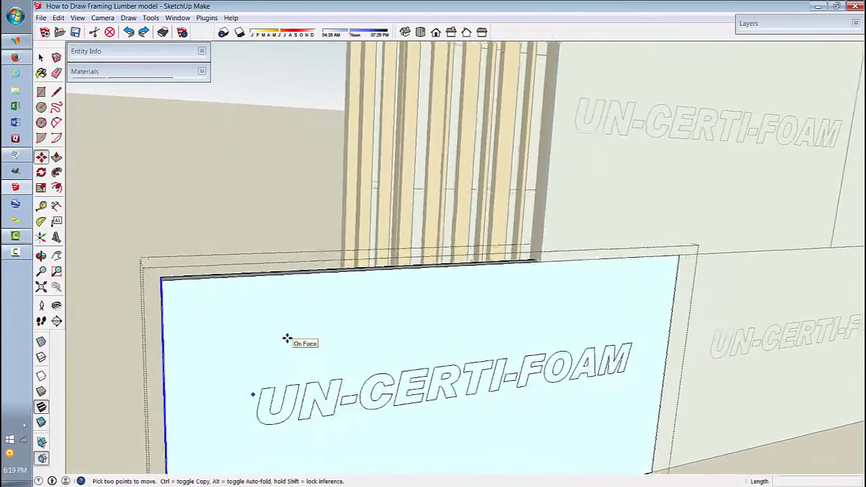
{"action": "middle_click_drag", "start_coordinate": [192, 303], "coordinate": [235, 306]}
{"action": "left_click", "coordinate": [231, 295]}
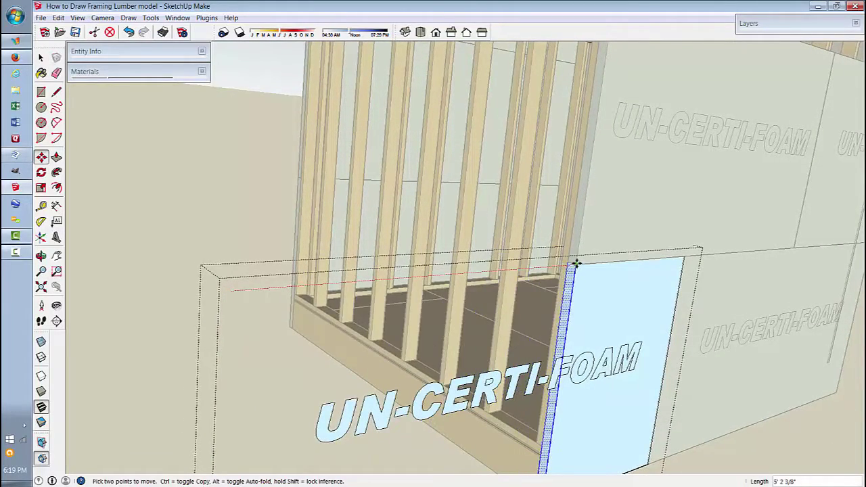
Delete the UN-CERTI- letters beyond the shortened lower foam sheet and the part of the F that sticks out.
{"action": "middle_click_drag", "start_coordinate": [580, 248], "coordinate": [467, 421]}
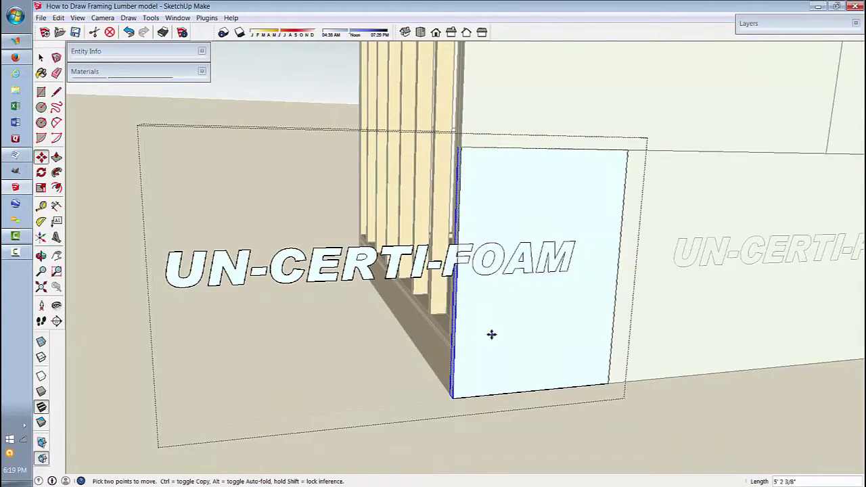
{"action": "mouse_move", "coordinate": [111, 185]}
{"action": "left_mouse_down"}
{"action": "mouse_move", "coordinate": [363, 329]}
{"action": "mouse_move", "coordinate": [436, 348]}
{"action": "left_mouse_up"}
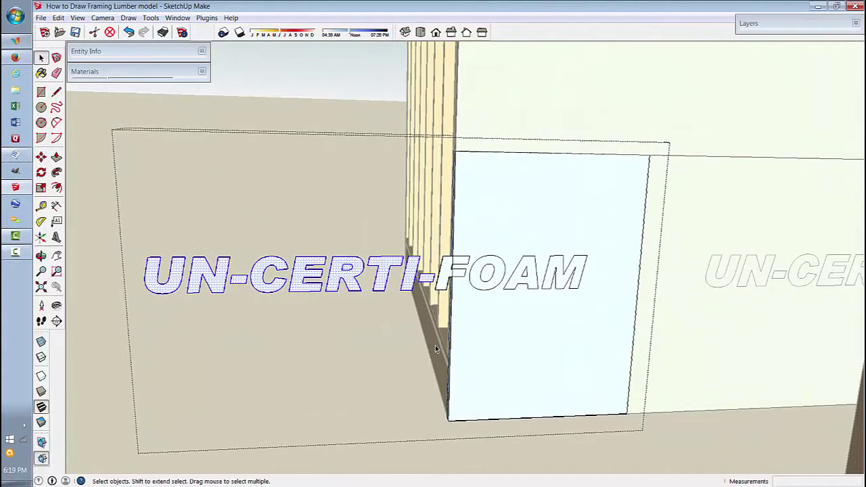
{"action": "key", "text": "Delete"}
{"action": "scroll", "coordinate": [381, 293], "scroll_direction": "up", "scroll_amount": 5}
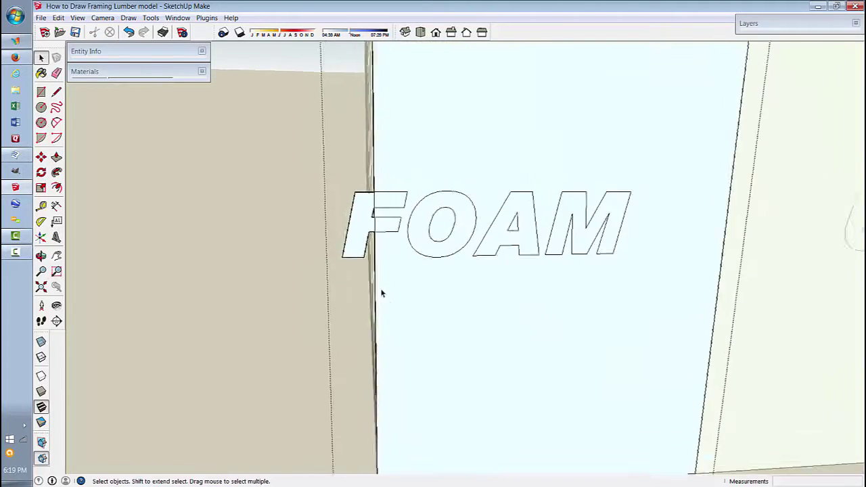
{"action": "scroll", "coordinate": [381, 293], "scroll_direction": "up", "scroll_amount": 4}
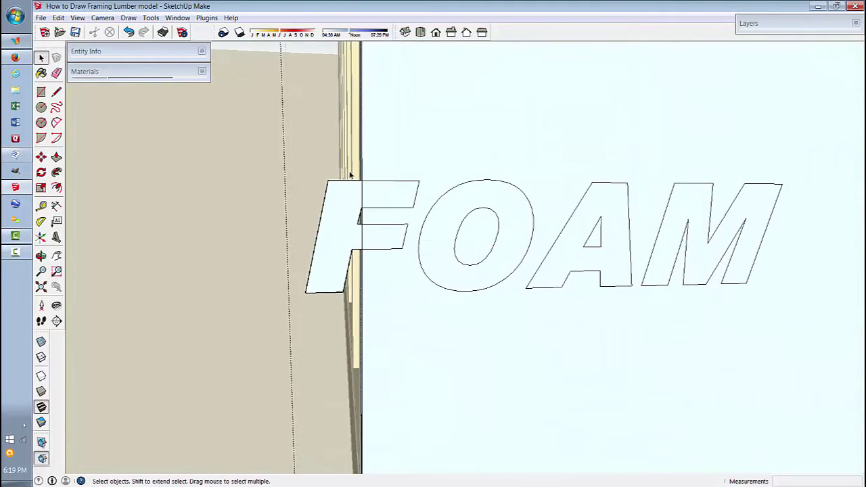
{"action": "mouse_move", "coordinate": [359, 166]}
{"action": "left_mouse_down"}
{"action": "mouse_move", "coordinate": [334, 294]}
{"action": "mouse_move", "coordinate": [298, 302]}
{"action": "left_mouse_up"}
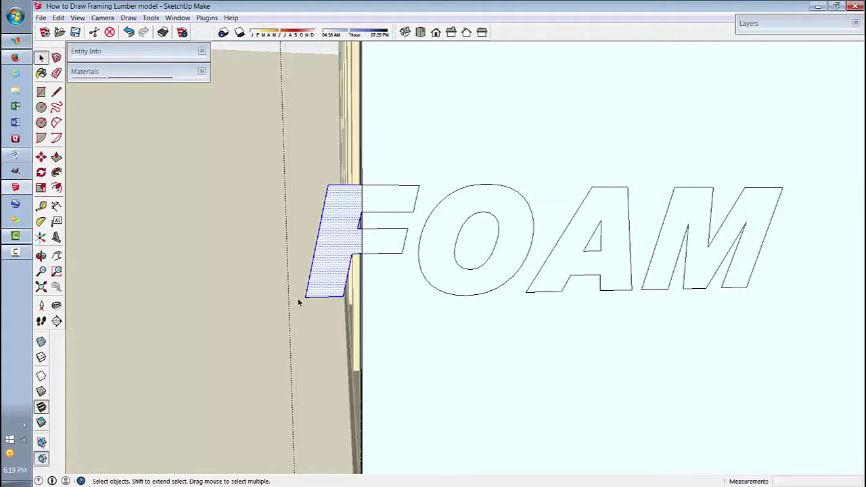
Open the lower foam sheet that overhangs the building's opposite corner for editing and select its overhanging end face.
{"action": "mouse_move", "coordinate": [298, 302]}
{"action": "middle_mouse_down"}
{"action": "mouse_move", "coordinate": [325, 291]}
{"action": "mouse_move", "coordinate": [593, 292]}
{"action": "mouse_move", "coordinate": [619, 307]}
{"action": "mouse_move", "coordinate": [554, 365]}
{"action": "mouse_move", "coordinate": [634, 279]}
{"action": "mouse_move", "coordinate": [665, 282]}
{"action": "mouse_move", "coordinate": [659, 244]}
{"action": "mouse_move", "coordinate": [479, 228]}
{"action": "mouse_move", "coordinate": [168, 140]}
{"action": "mouse_move", "coordinate": [495, 152]}
{"action": "mouse_move", "coordinate": [619, 188]}
{"action": "mouse_move", "coordinate": [626, 176]}
{"action": "middle_mouse_up"}
{"action": "double_click", "coordinate": [665, 282]}
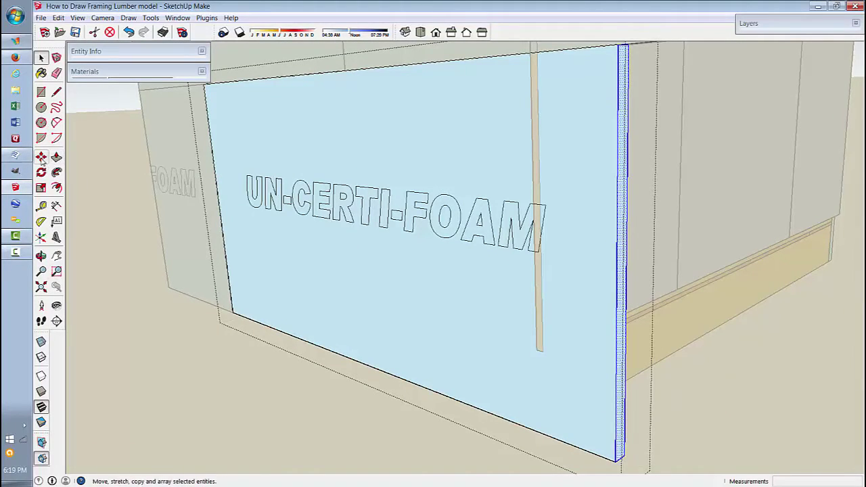
Try to move the lower sheet's end face back to the building corner in moves of 10 3/4" and 1", and undo them.
{"action": "left_click", "coordinate": [42, 160]}
{"action": "middle_click_drag", "start_coordinate": [388, 373], "coordinate": [601, 421]}
{"action": "left_click", "coordinate": [603, 421]}
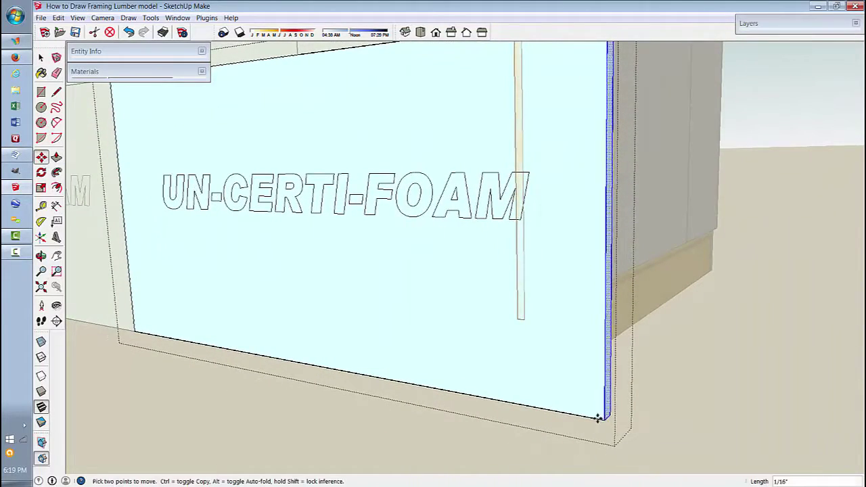
{"action": "left_click", "coordinate": [652, 170]}
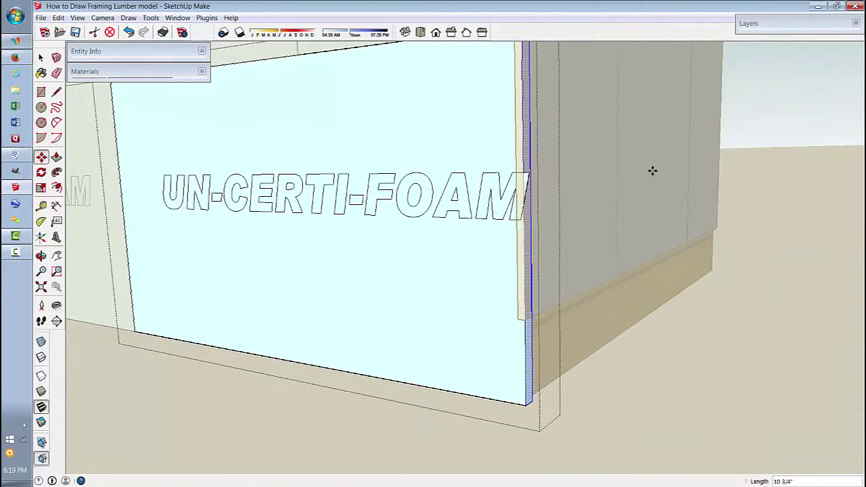
{"action": "scroll", "coordinate": [536, 392], "scroll_direction": "up", "scroll_amount": 4}
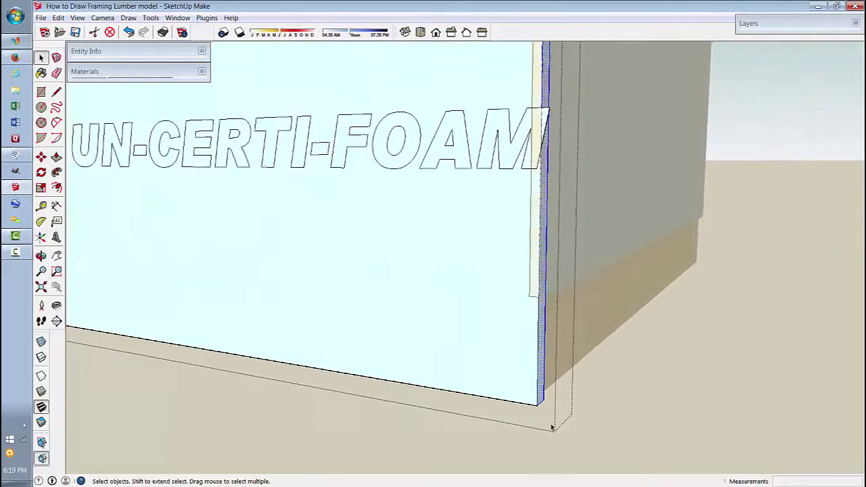
{"action": "middle_click_drag", "start_coordinate": [532, 410], "coordinate": [539, 394]}
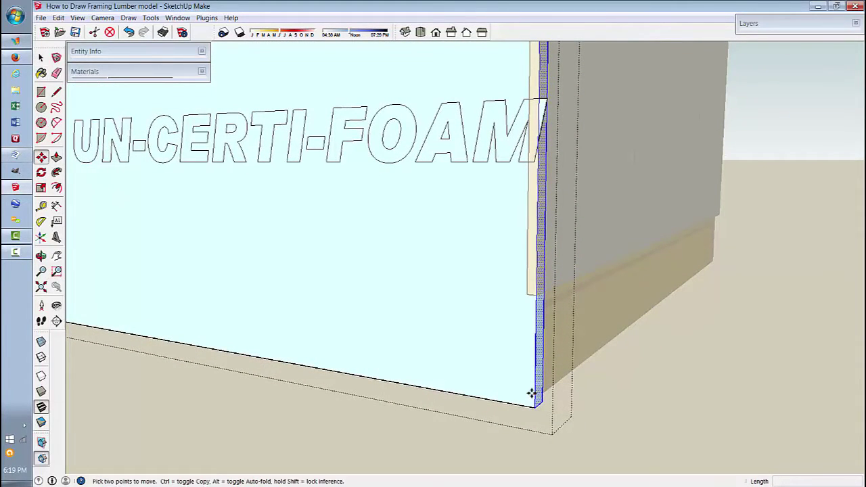
{"action": "left_click", "coordinate": [533, 409]}
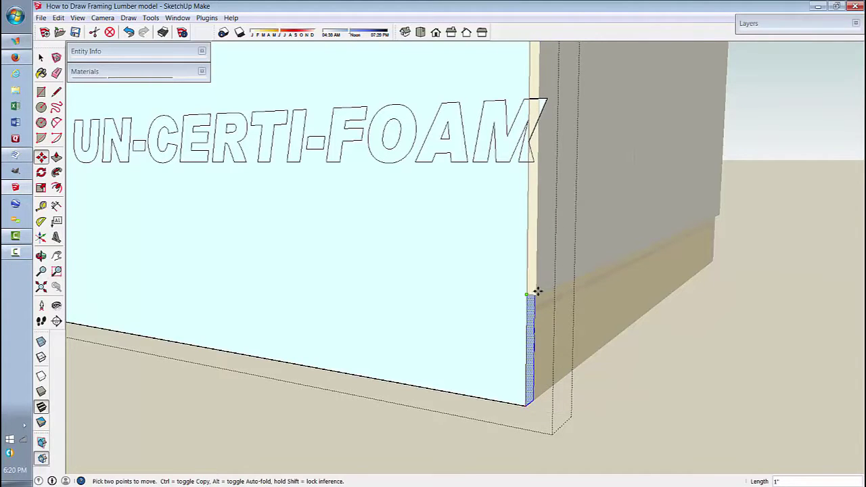
{"action": "scroll", "coordinate": [572, 293], "scroll_direction": "up", "scroll_amount": 6}
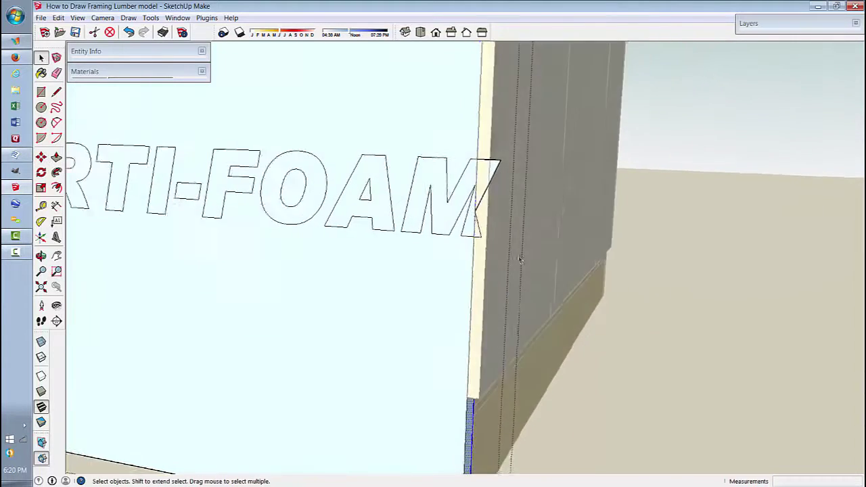
{"action": "middle_click_drag", "start_coordinate": [486, 216], "coordinate": [478, 241]}
{"action": "scroll", "coordinate": [478, 241], "scroll_direction": "up", "scroll_amount": 2}
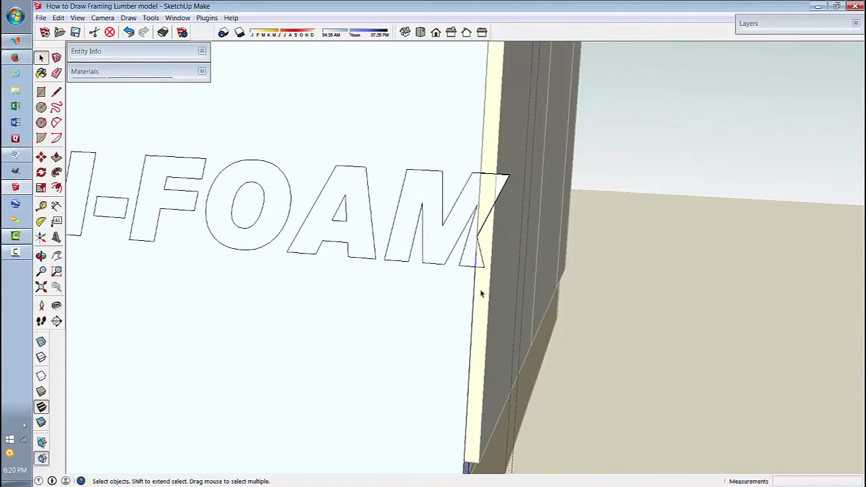
{"action": "key", "text": "ctrl+z"}
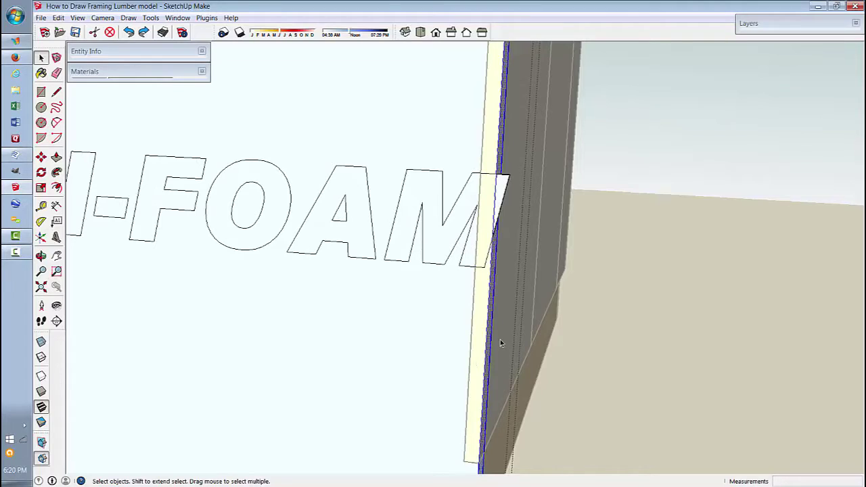
{"action": "scroll", "coordinate": [501, 343], "scroll_direction": "down", "scroll_amount": 8}
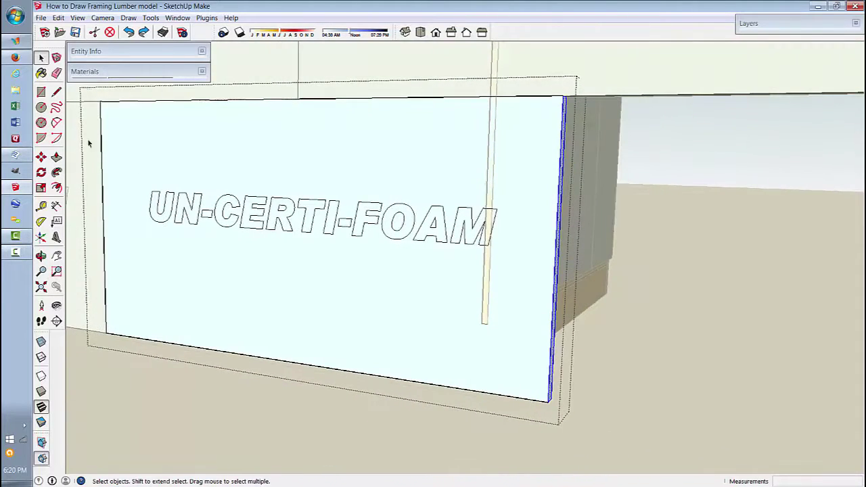
Move the lower foam sheet's overhanging end face 11 3/4" back along the red axis to the building corner.
{"action": "left_click", "coordinate": [41, 157]}
{"action": "middle_click_drag", "start_coordinate": [514, 359], "coordinate": [560, 376]}
{"action": "left_click", "coordinate": [559, 376]}
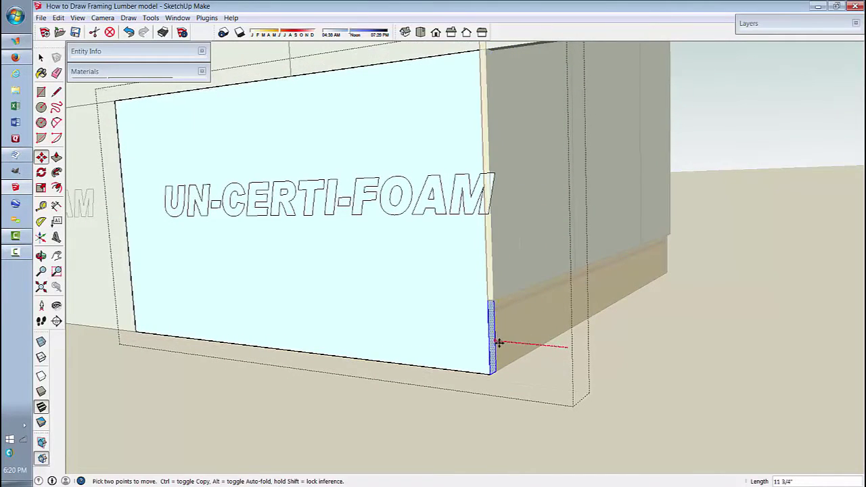
{"action": "left_click", "coordinate": [496, 343]}
{"action": "key", "text": "space"}
Delete the part of the letter M that sticks out beyond the shortened lower foam sheet.
{"action": "scroll", "coordinate": [594, 298], "scroll_direction": "up", "scroll_amount": 3}
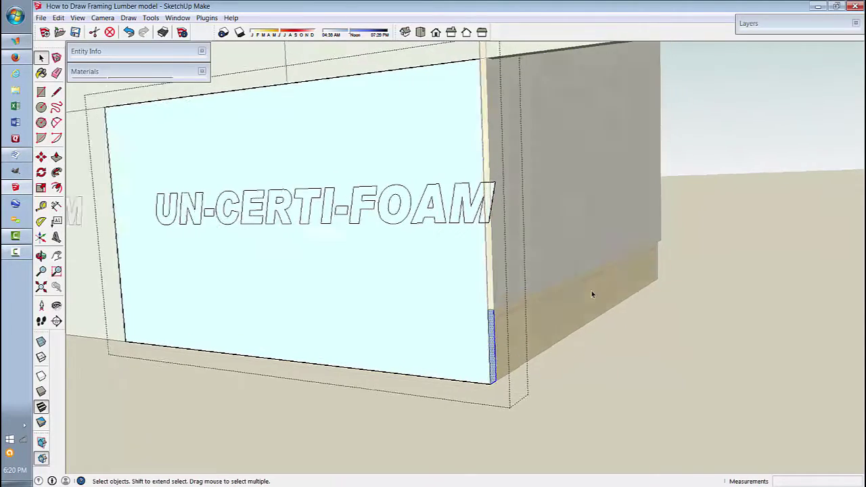
{"action": "left_click_drag", "start_coordinate": [646, 155], "coordinate": [545, 318]}
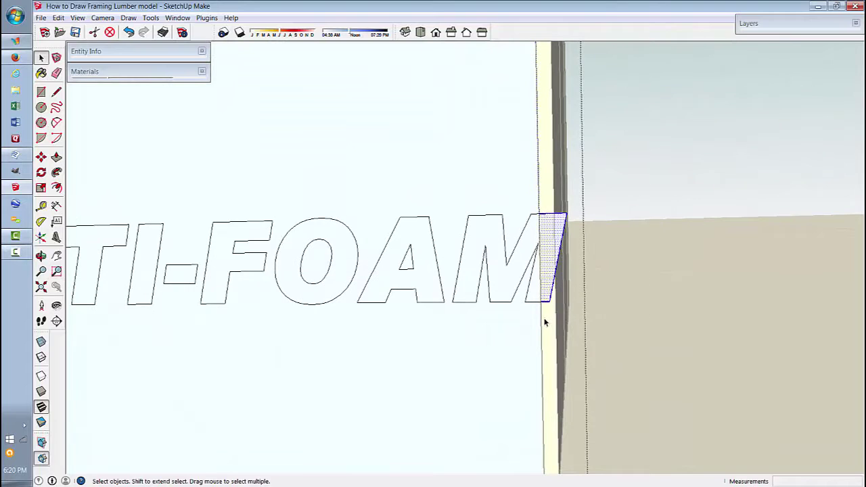
{"action": "key", "text": "Delete"}
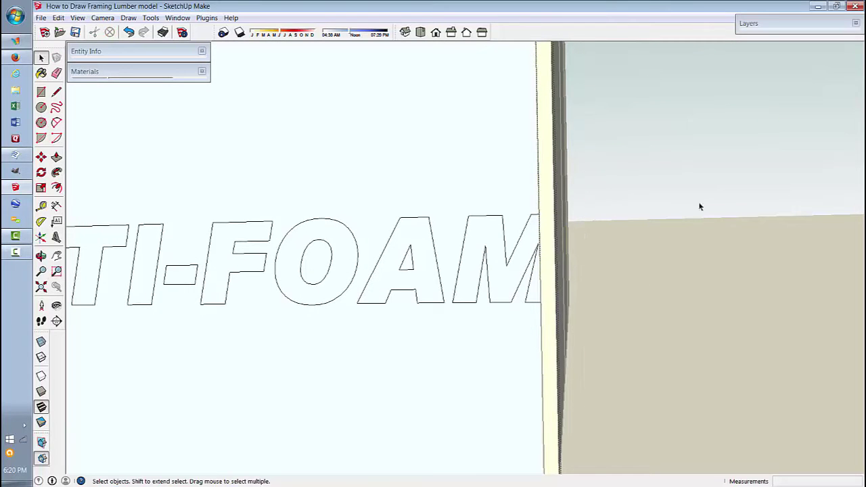
Open the upper foam sheet overhanging the same corner for editing and move its end face back to the building corner.
{"action": "scroll", "coordinate": [560, 247], "scroll_direction": "down", "scroll_amount": 5}
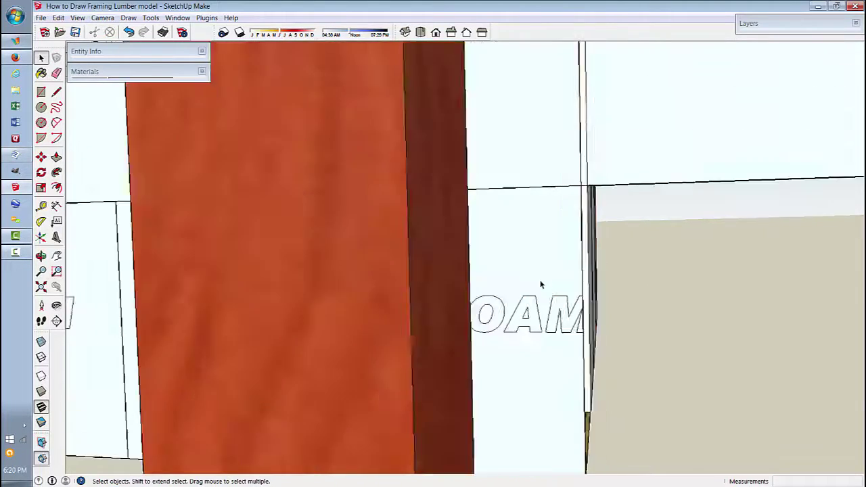
{"action": "scroll", "coordinate": [541, 285], "scroll_direction": "down", "scroll_amount": 6}
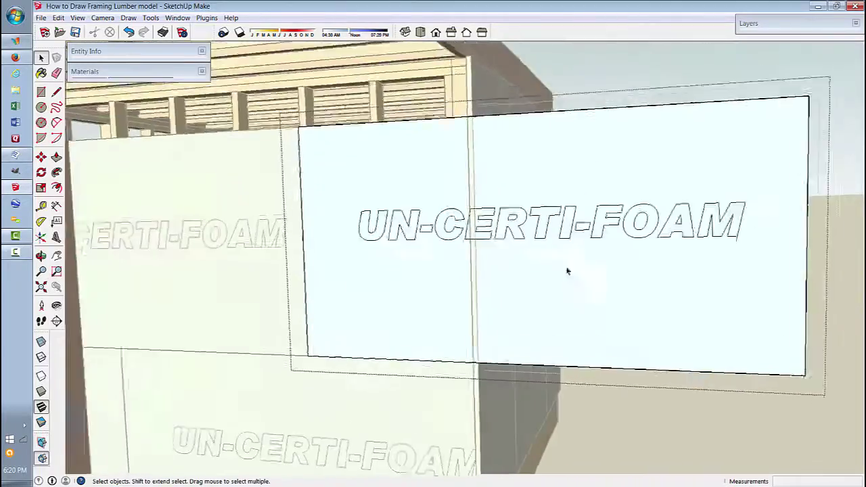
{"action": "scroll", "coordinate": [698, 217], "scroll_direction": "down", "scroll_amount": 1}
{"action": "middle_click_drag", "start_coordinate": [698, 217], "coordinate": [132, 174]}
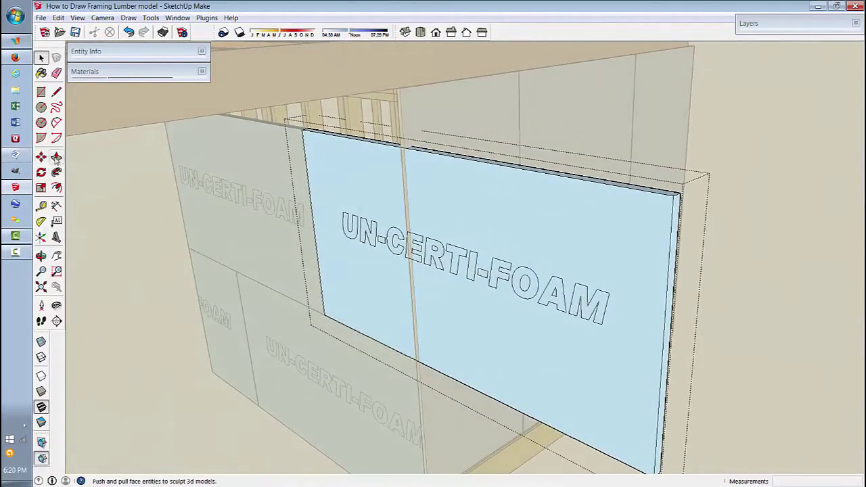
{"action": "scroll", "coordinate": [507, 241], "scroll_direction": "down", "scroll_amount": 2}
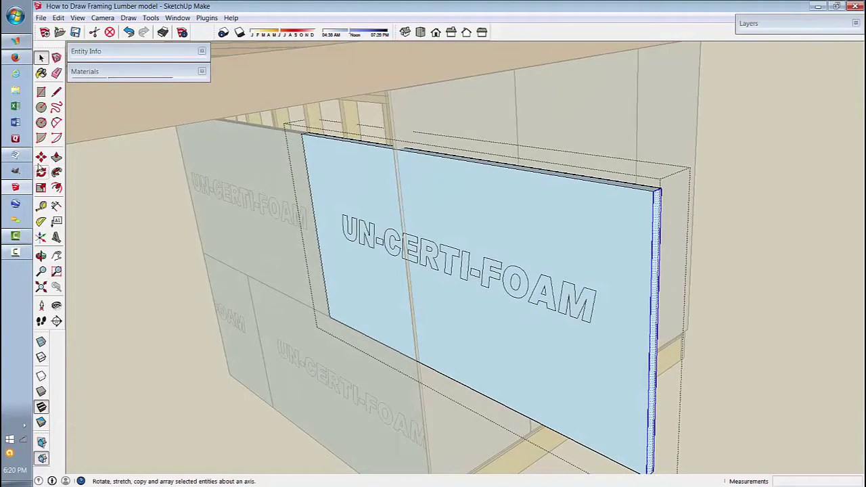
{"action": "left_click", "coordinate": [41, 157]}
{"action": "scroll", "coordinate": [447, 178], "scroll_direction": "up", "scroll_amount": 2}
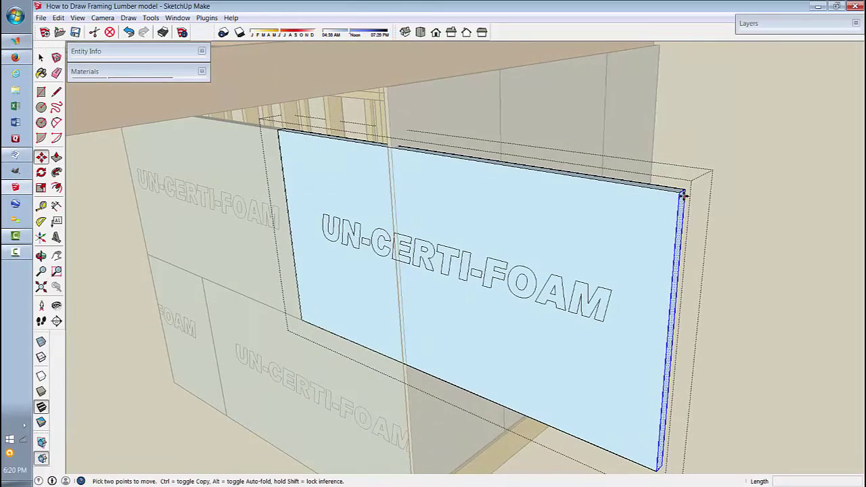
{"action": "left_click", "coordinate": [678, 193]}
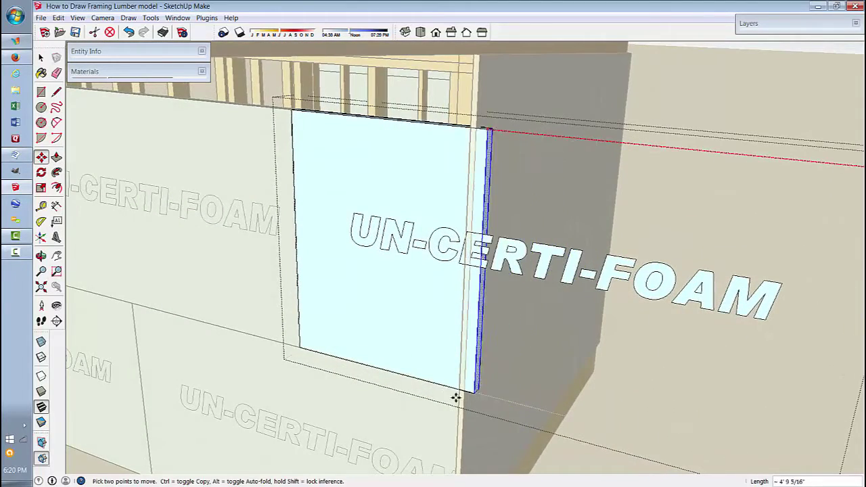
{"action": "left_click", "coordinate": [458, 390]}
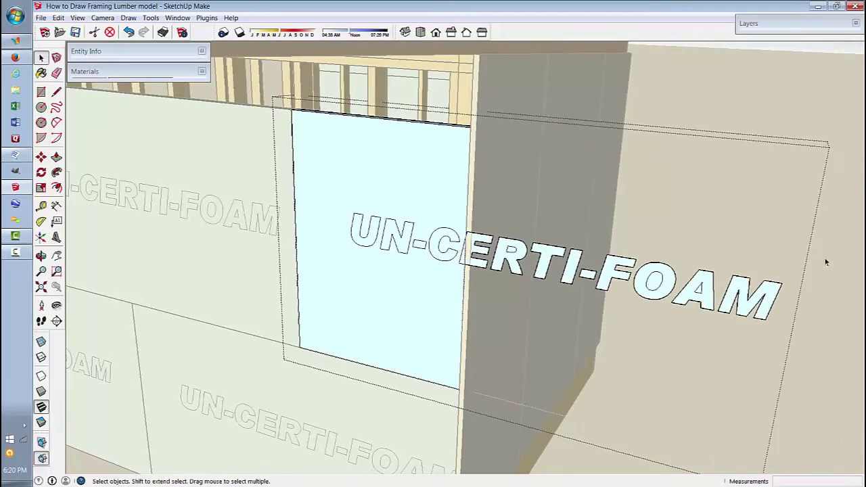
Delete all the lettering that sticks out beyond the shortened upper foam sheet.
{"action": "mouse_move", "coordinate": [855, 132]}
{"action": "left_mouse_down"}
{"action": "mouse_move", "coordinate": [605, 352]}
{"action": "mouse_move", "coordinate": [514, 354]}
{"action": "mouse_move", "coordinate": [500, 370]}
{"action": "left_mouse_up"}
{"action": "key", "text": "Delete"}
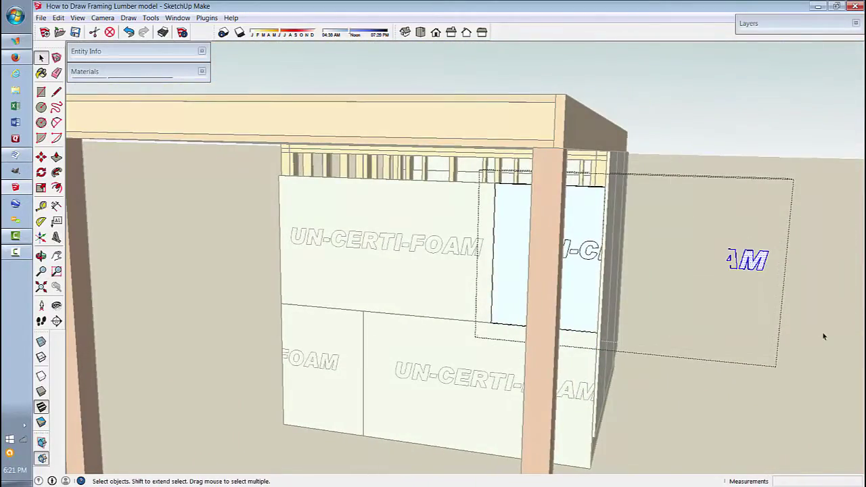
{"action": "key", "text": "Delete"}
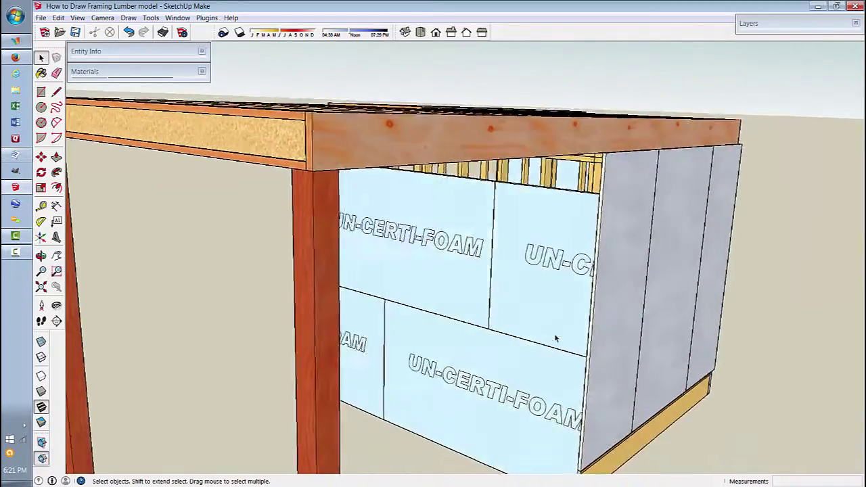
Select the four foam sheets on the wall and make them one group.
{"action": "left_click", "coordinate": [556, 339]}
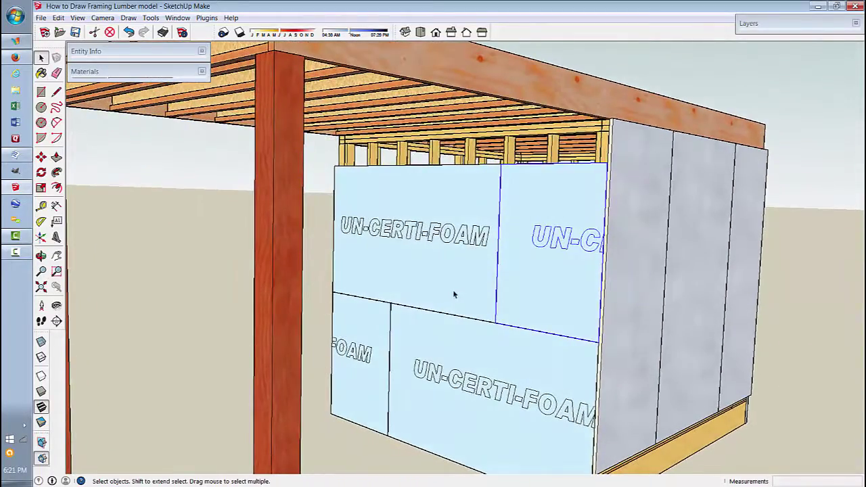
{"action": "right_click", "coordinate": [481, 365]}
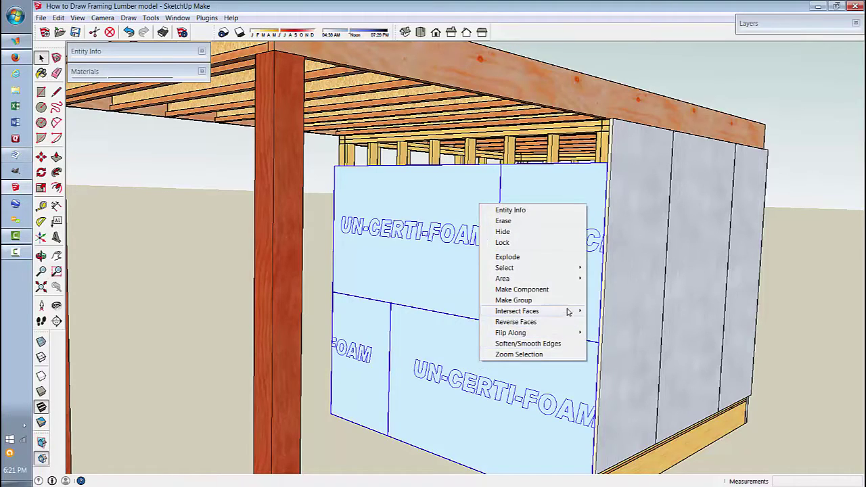
{"action": "left_click", "coordinate": [526, 304]}
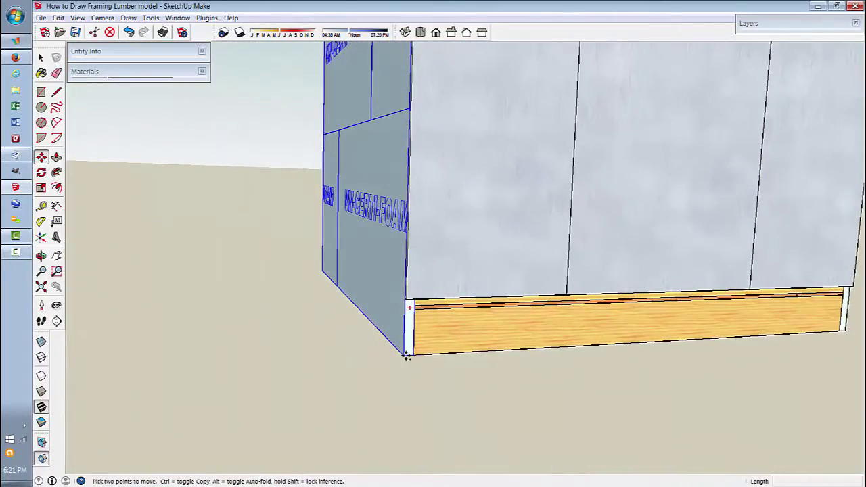
Copy the foam sheet group from its lower corner onto the building's opposite wall and delete the older foam sheets there.
{"action": "left_click", "coordinate": [403, 356]}
{"action": "key", "text": "ctrl"}
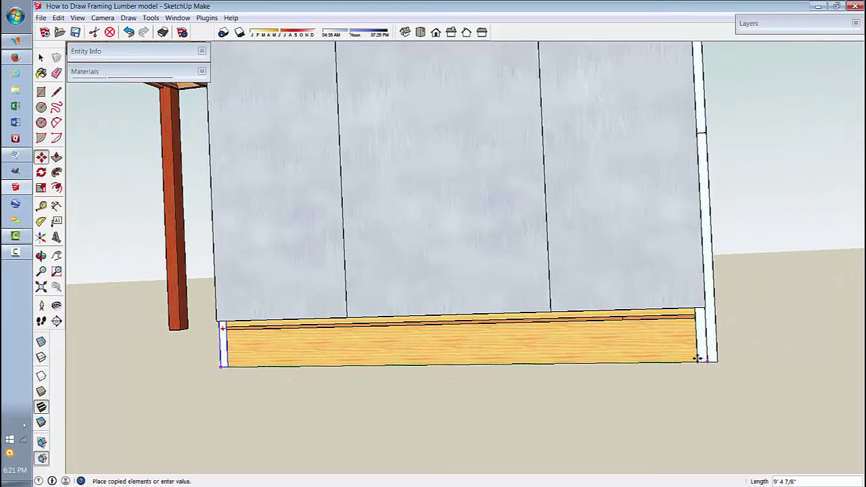
{"action": "left_click", "coordinate": [698, 359]}
{"action": "key", "text": "space"}
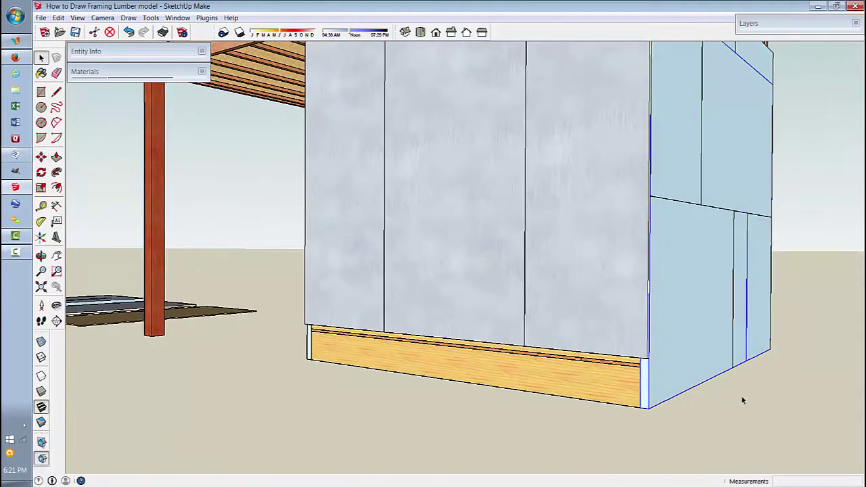
{"action": "scroll", "coordinate": [758, 325], "scroll_direction": "down", "scroll_amount": 4}
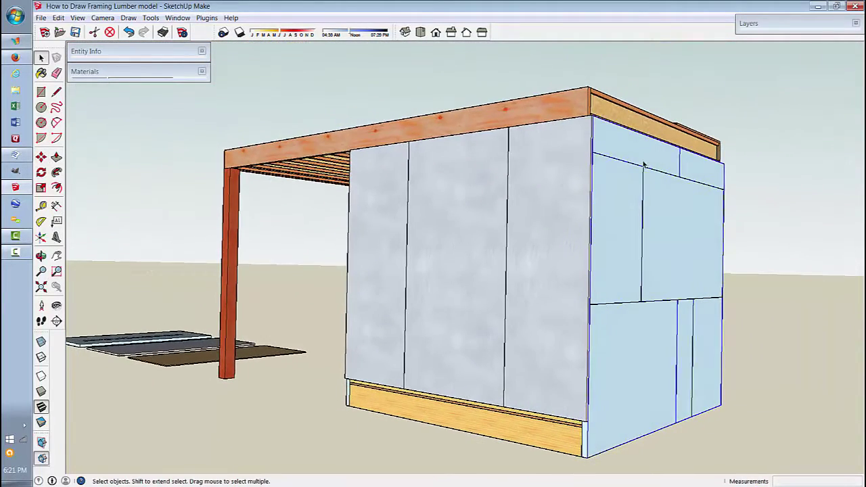
{"action": "key", "text": "Delete"}
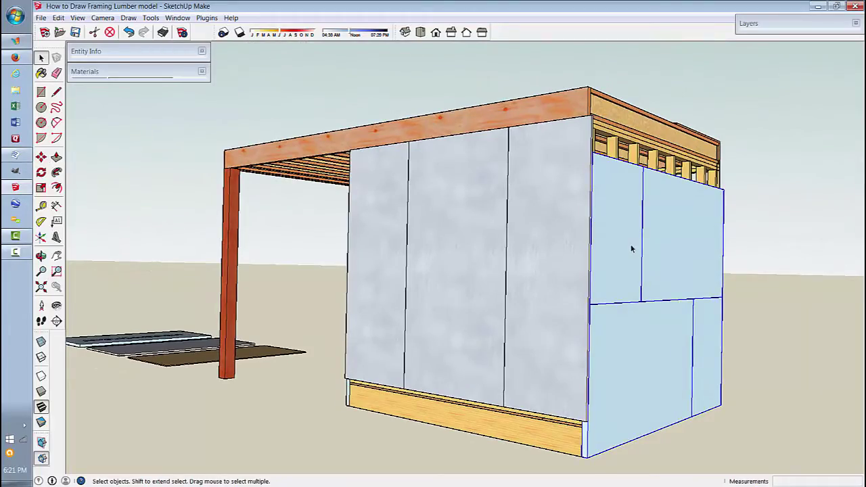
Mirror the copied foam sheet group through its thickness by scaling it to -1 along the green axis.
{"action": "middle_click_drag", "start_coordinate": [631, 249], "coordinate": [668, 280]}
{"action": "scroll", "coordinate": [668, 280], "scroll_direction": "up", "scroll_amount": 8}
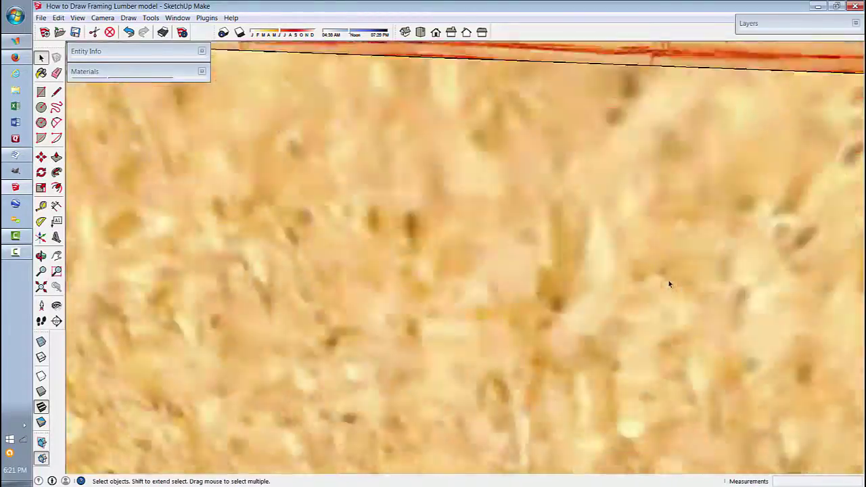
{"action": "scroll", "coordinate": [668, 282], "scroll_direction": "up", "scroll_amount": 5}
{"action": "scroll", "coordinate": [667, 296], "scroll_direction": "down", "scroll_amount": 5}
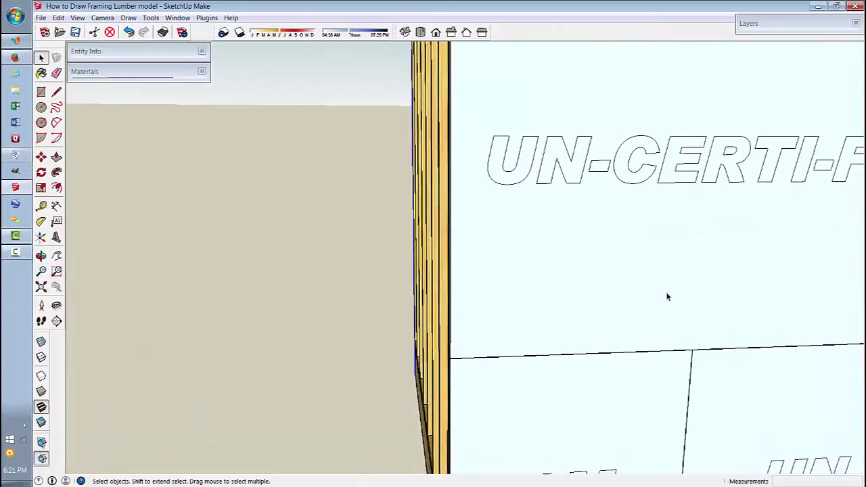
{"action": "mouse_move", "coordinate": [668, 297]}
{"action": "middle_mouse_down"}
{"action": "mouse_move", "coordinate": [578, 220]}
{"action": "mouse_move", "coordinate": [474, 291]}
{"action": "mouse_move", "coordinate": [383, 399]}
{"action": "middle_mouse_up"}
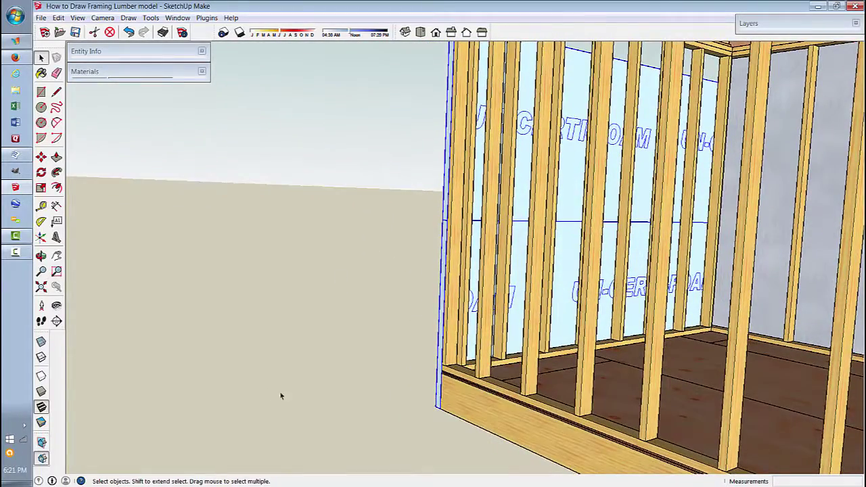
{"action": "left_click", "coordinate": [41, 188]}
{"action": "middle_click_drag", "start_coordinate": [187, 226], "coordinate": [595, 200]}
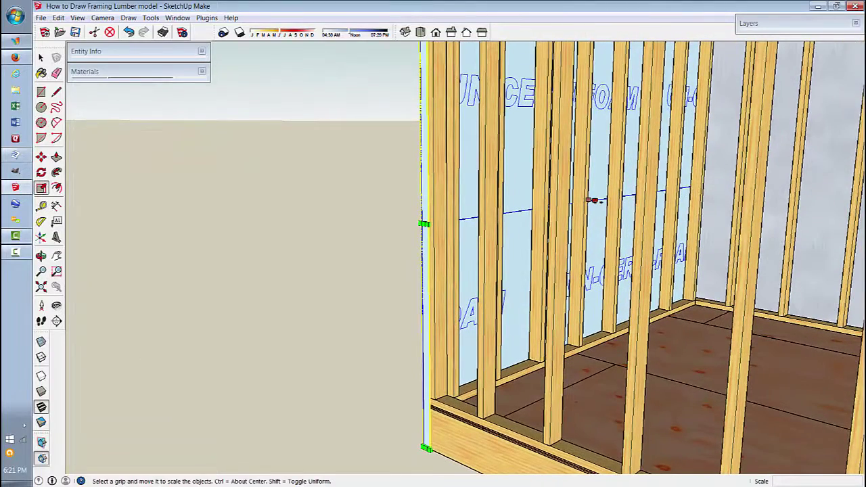
{"action": "left_click_drag", "start_coordinate": [594, 201], "coordinate": [588, 201]}
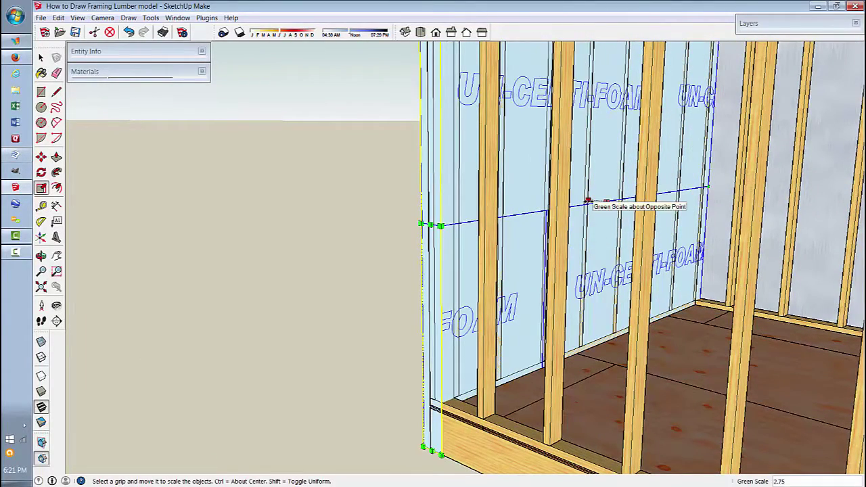
Try flipping the foam sheet group lengthwise with a red-axis scale of -1, and undo that scaling.
{"action": "middle_click_drag", "start_coordinate": [588, 201], "coordinate": [504, 331]}
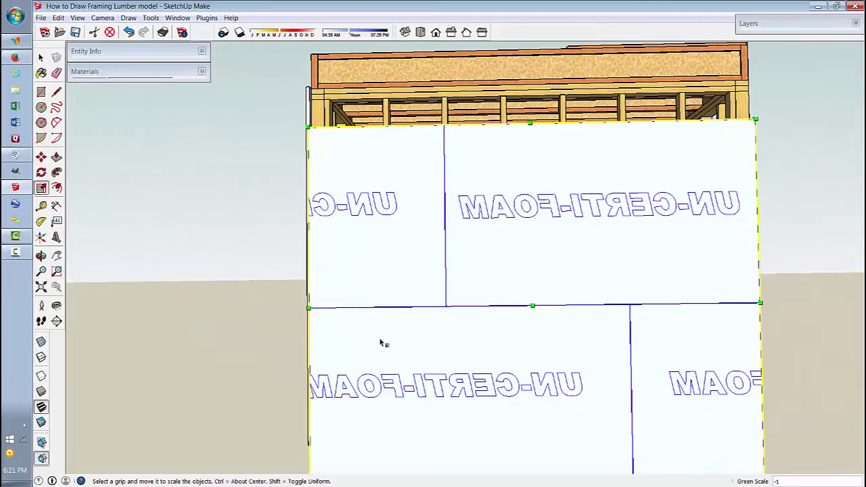
{"action": "middle_click_drag", "start_coordinate": [380, 342], "coordinate": [339, 334]}
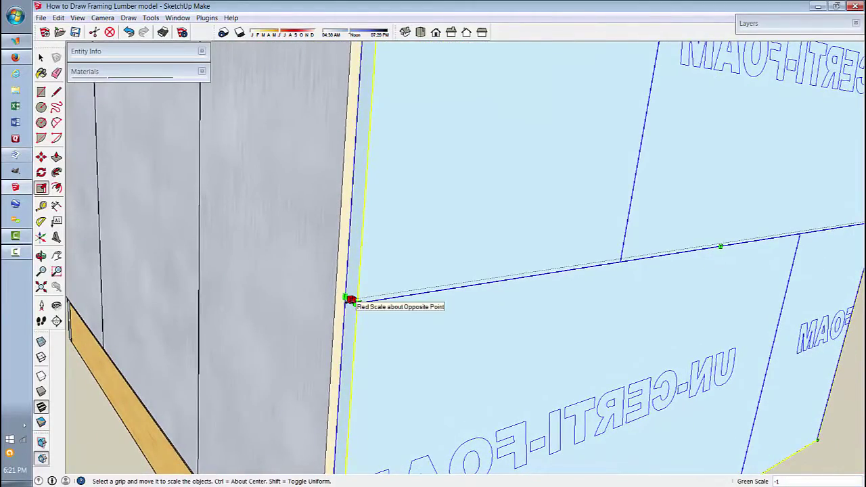
{"action": "left_click_drag", "start_coordinate": [350, 300], "coordinate": [827, 199]}
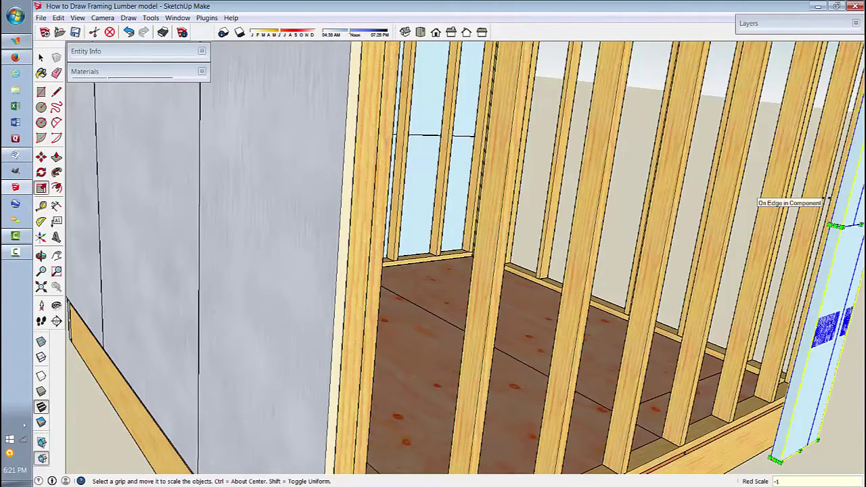
{"action": "key", "text": "Return"}
{"action": "middle_click_drag", "start_coordinate": [758, 433], "coordinate": [705, 439]}
{"action": "scroll", "coordinate": [677, 445], "scroll_direction": "down", "scroll_amount": 2}
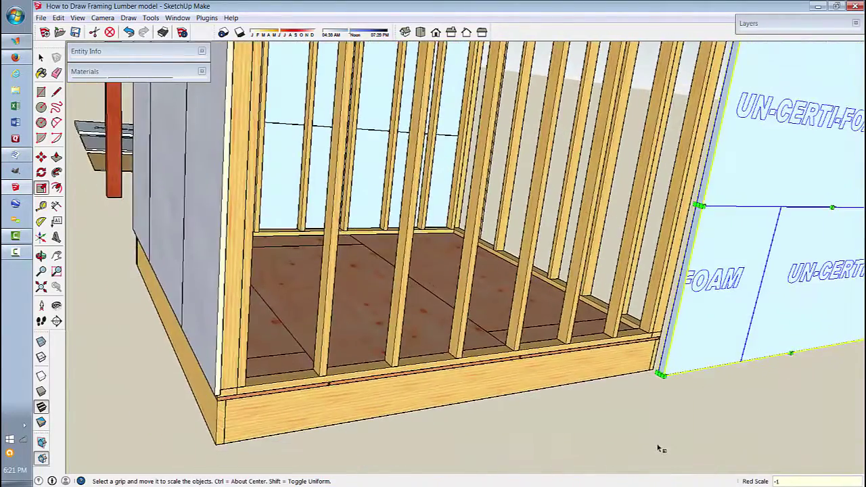
{"action": "key", "text": "ctrl+z"}
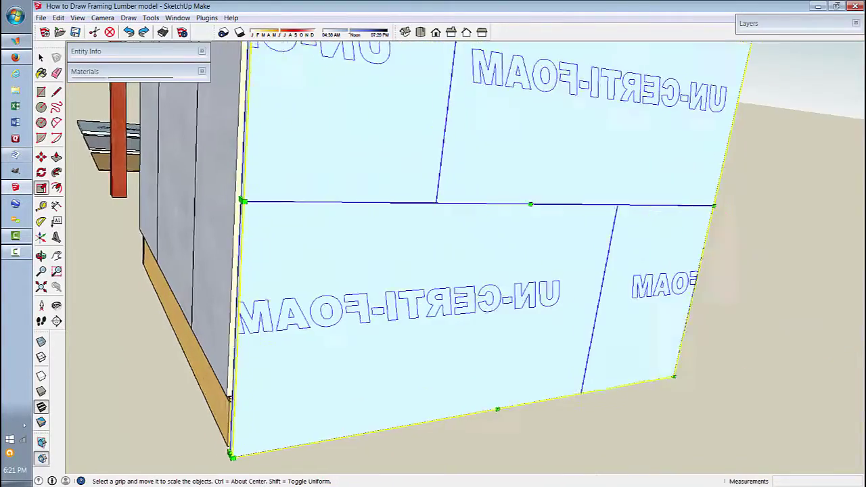
Mirror the foam sheet group along the wall's length with a red-axis scale of -1 so its lettering reads correctly.
{"action": "scroll", "coordinate": [312, 278], "scroll_direction": "up", "scroll_amount": 6}
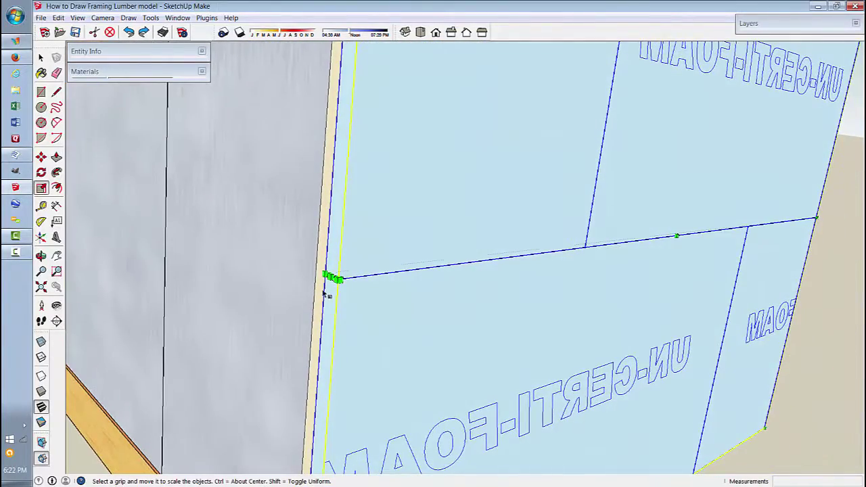
{"action": "left_click_drag", "start_coordinate": [327, 276], "coordinate": [760, 222]}
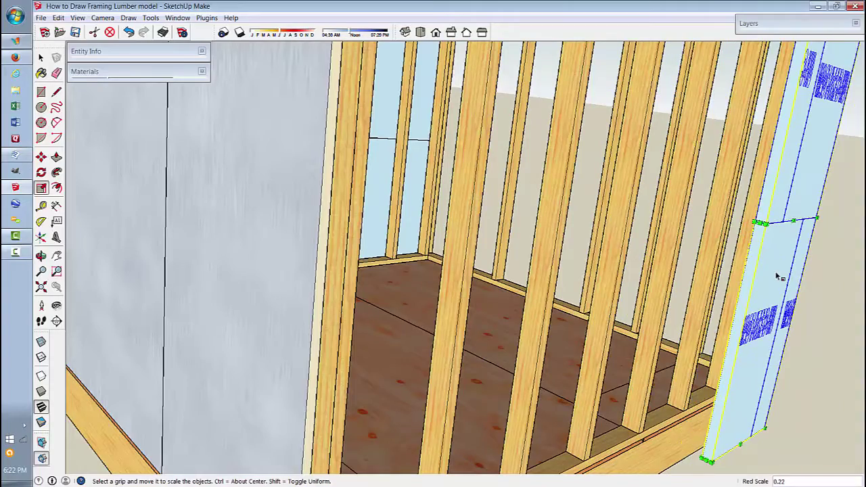
{"action": "key", "text": "Return"}
{"action": "key", "text": "space"}
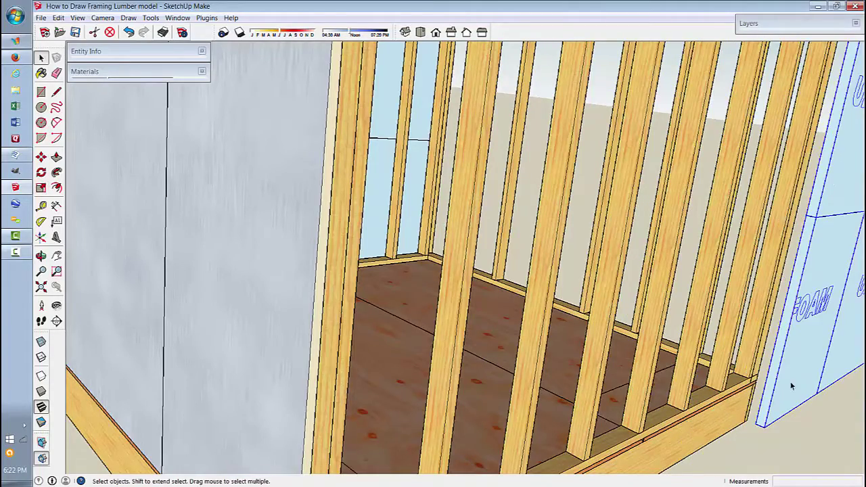
Move the mirrored foam sheet group by its lower inner corner onto the building's bottom corner, covering the stud wall.
{"action": "scroll", "coordinate": [677, 203], "scroll_direction": "down", "scroll_amount": 2}
{"action": "middle_click_drag", "start_coordinate": [676, 433], "coordinate": [697, 433]}
{"action": "key", "text": "m"}
{"action": "middle_click_drag", "start_coordinate": [667, 467], "coordinate": [751, 461]}
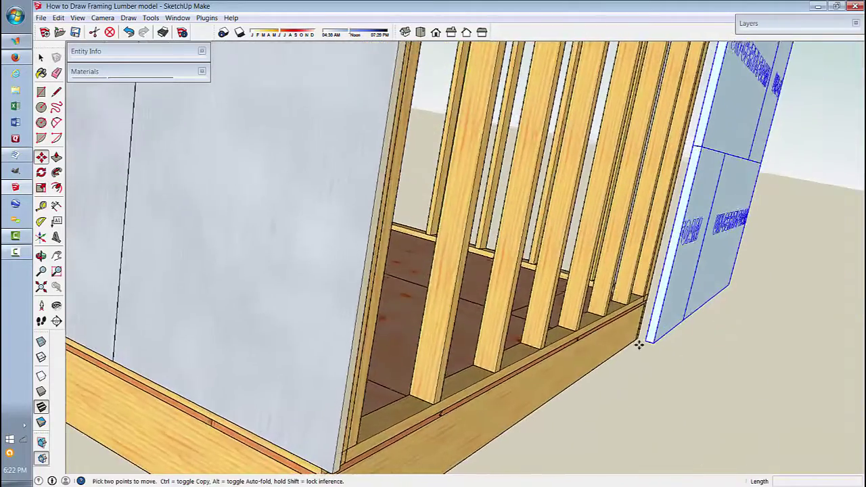
{"action": "left_click", "coordinate": [645, 342]}
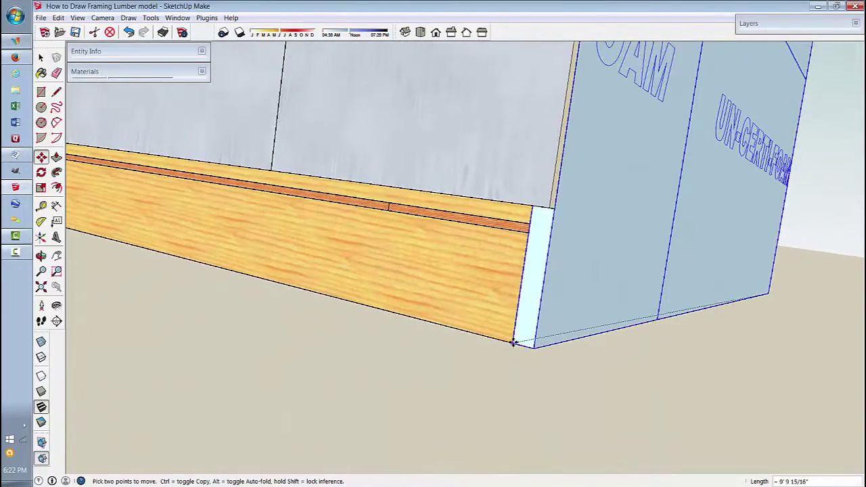
{"action": "left_click", "coordinate": [515, 342]}
{"action": "scroll", "coordinate": [605, 394], "scroll_direction": "down", "scroll_amount": 1}
{"action": "key", "text": "space"}
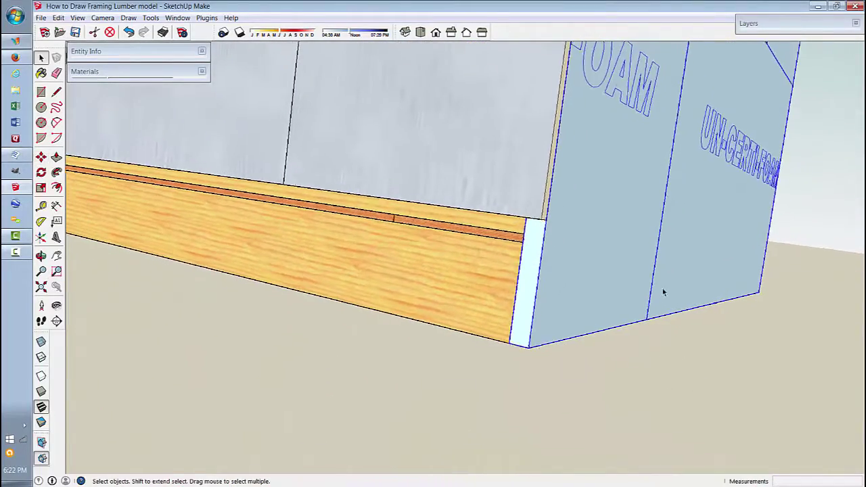
Examine the placed foam sheets' fit along the wall's top edge and corners, and clear the selection to view both foam walls.
{"action": "middle_click_drag", "start_coordinate": [663, 292], "coordinate": [580, 257]}
{"action": "scroll", "coordinate": [580, 257], "scroll_direction": "down", "scroll_amount": 3}
{"action": "middle_click_drag", "start_coordinate": [561, 176], "coordinate": [530, 228]}
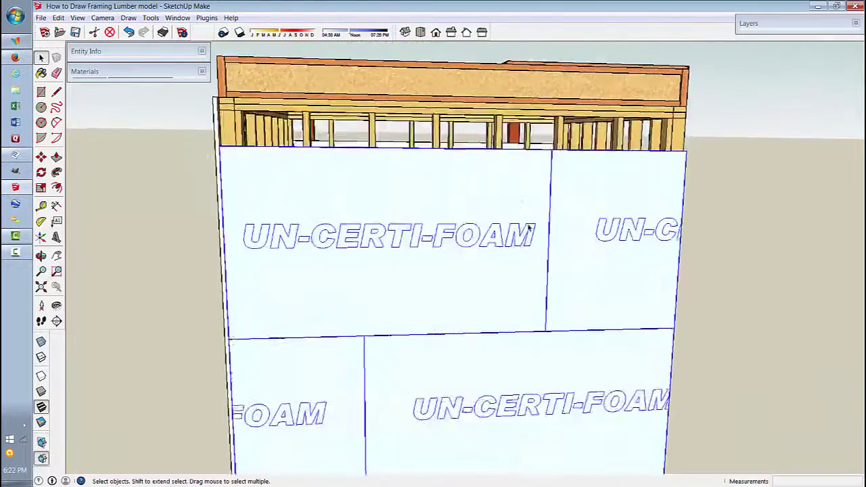
{"action": "scroll", "coordinate": [523, 251], "scroll_direction": "up", "scroll_amount": 3}
{"action": "scroll", "coordinate": [523, 251], "scroll_direction": "up", "scroll_amount": 3}
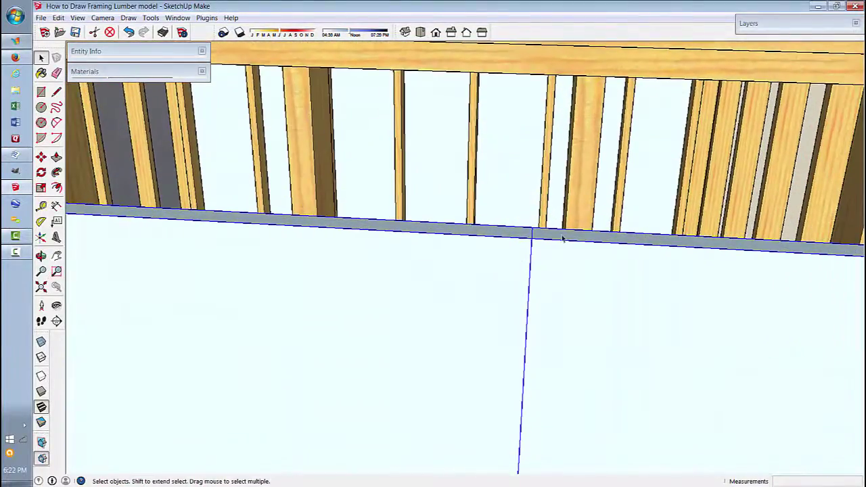
{"action": "scroll", "coordinate": [592, 207], "scroll_direction": "down", "scroll_amount": 6}
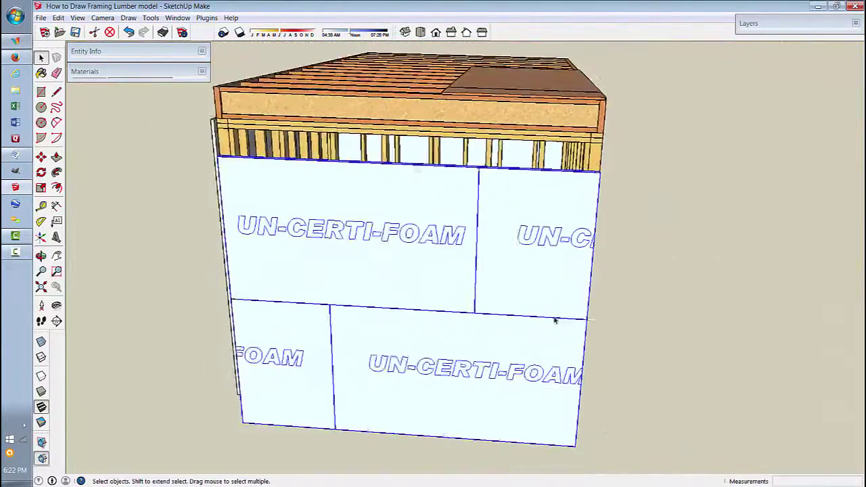
{"action": "left_click", "coordinate": [623, 436]}
{"action": "middle_click_drag", "start_coordinate": [623, 436], "coordinate": [286, 236]}
{"action": "scroll", "coordinate": [286, 237], "scroll_direction": "down", "scroll_amount": 2}
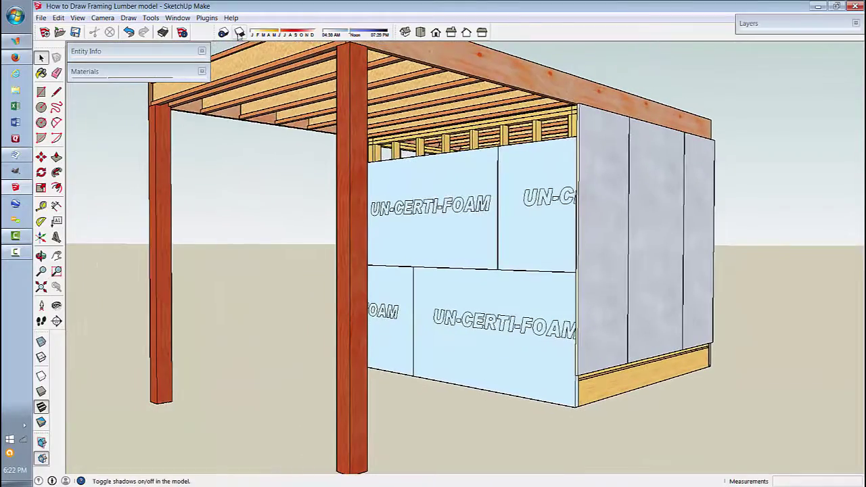
Turn on shadows and view the building from the post-supported roof overhang side.
{"action": "left_click", "coordinate": [239, 34]}
{"action": "middle_click_drag", "start_coordinate": [291, 203], "coordinate": [416, 213]}
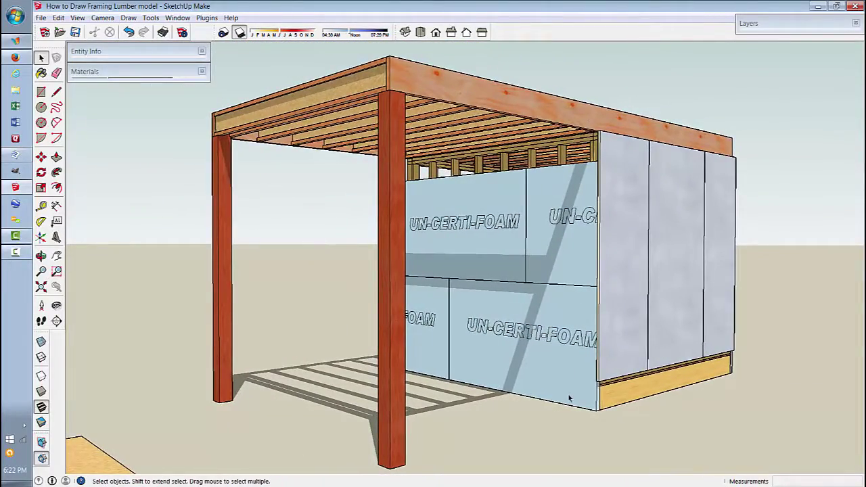
{"action": "middle_click_drag", "start_coordinate": [568, 399], "coordinate": [561, 401]}
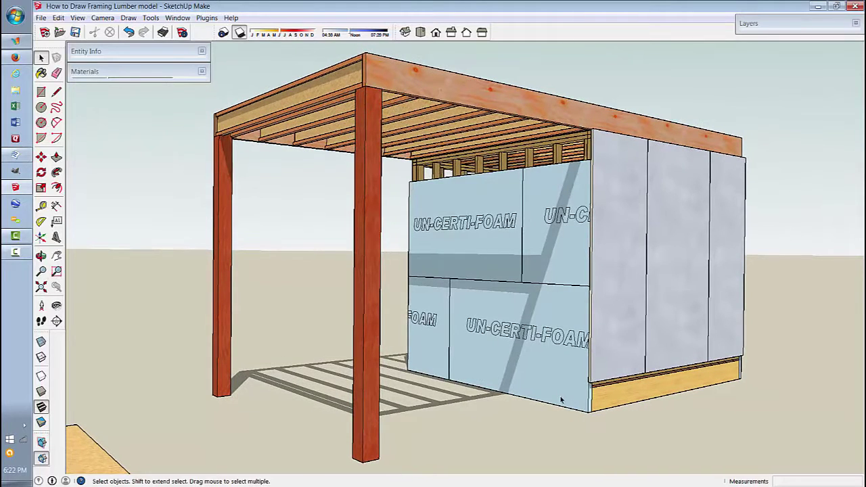